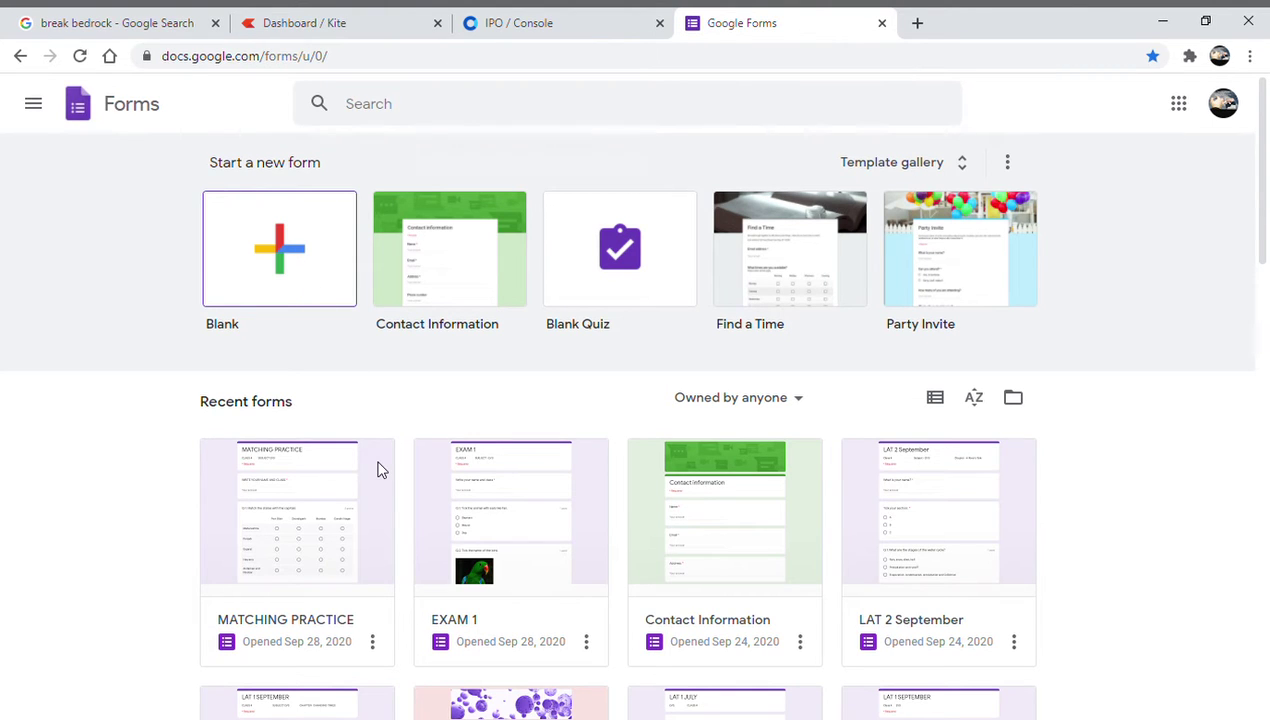
Create a blank form, title it "MAP QUESTION" and give the form file the same name.
left_click(292, 260)
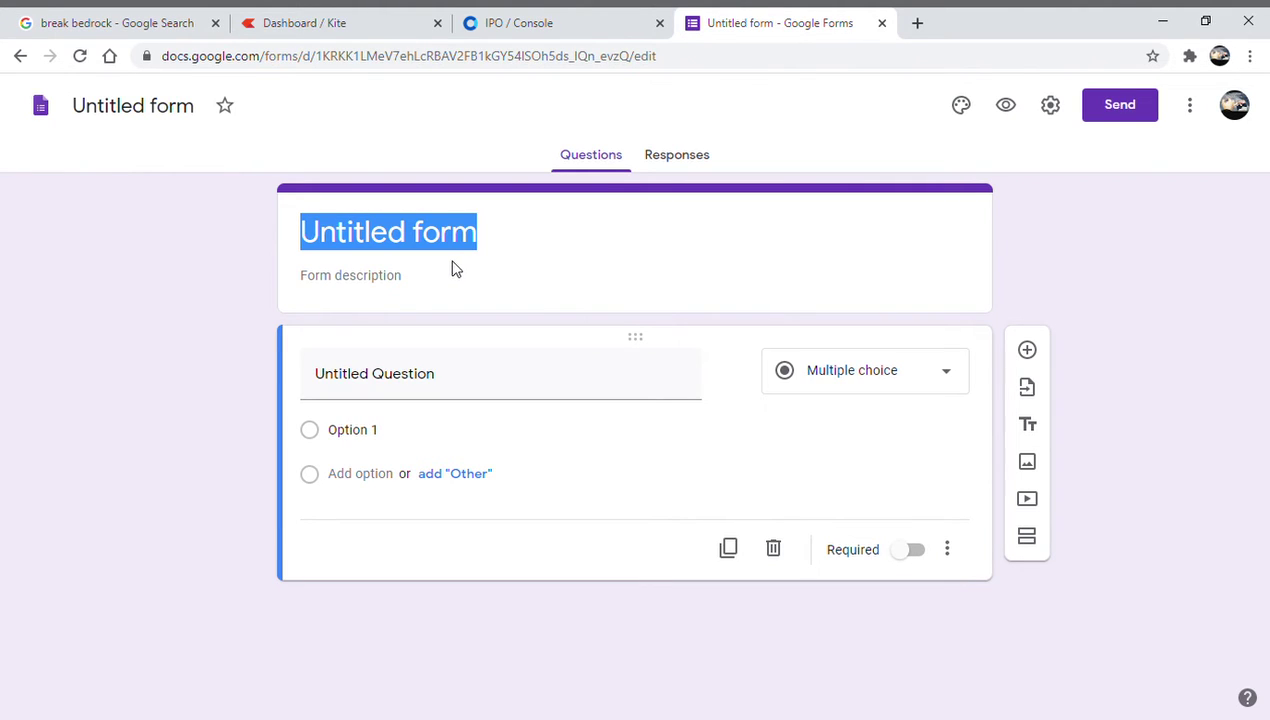
left_click(472, 238)
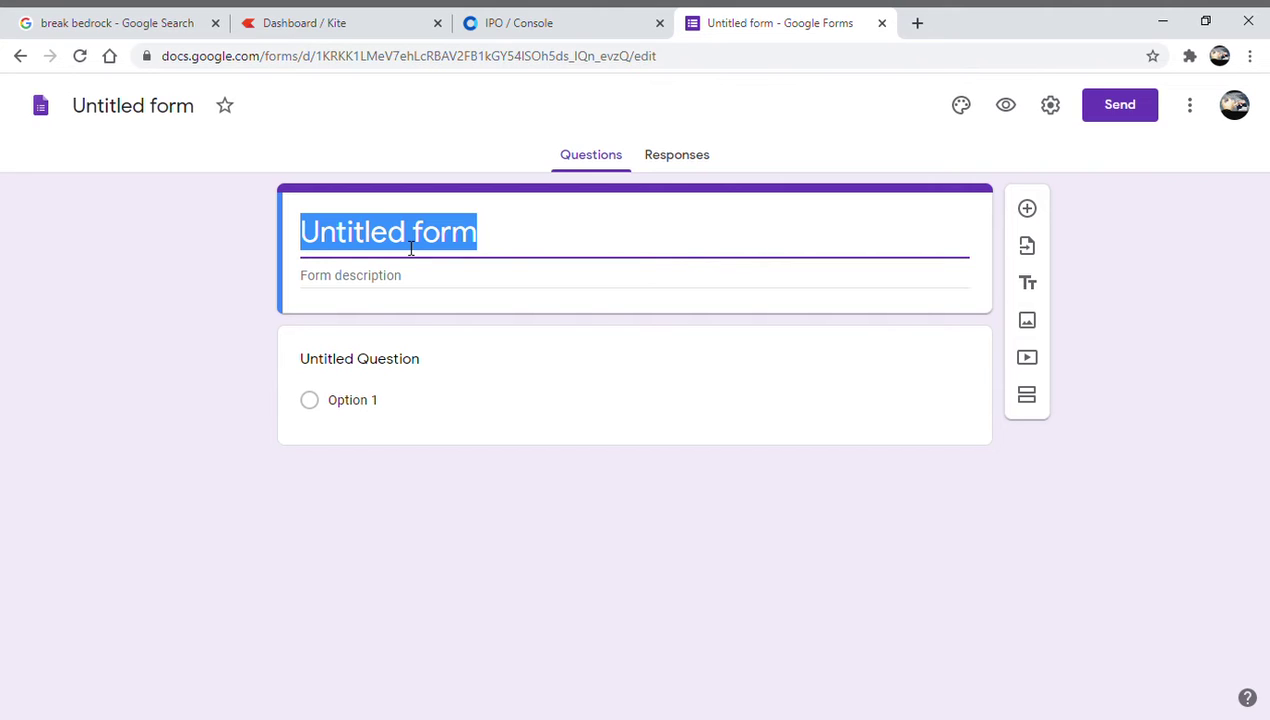
type("MAP ")
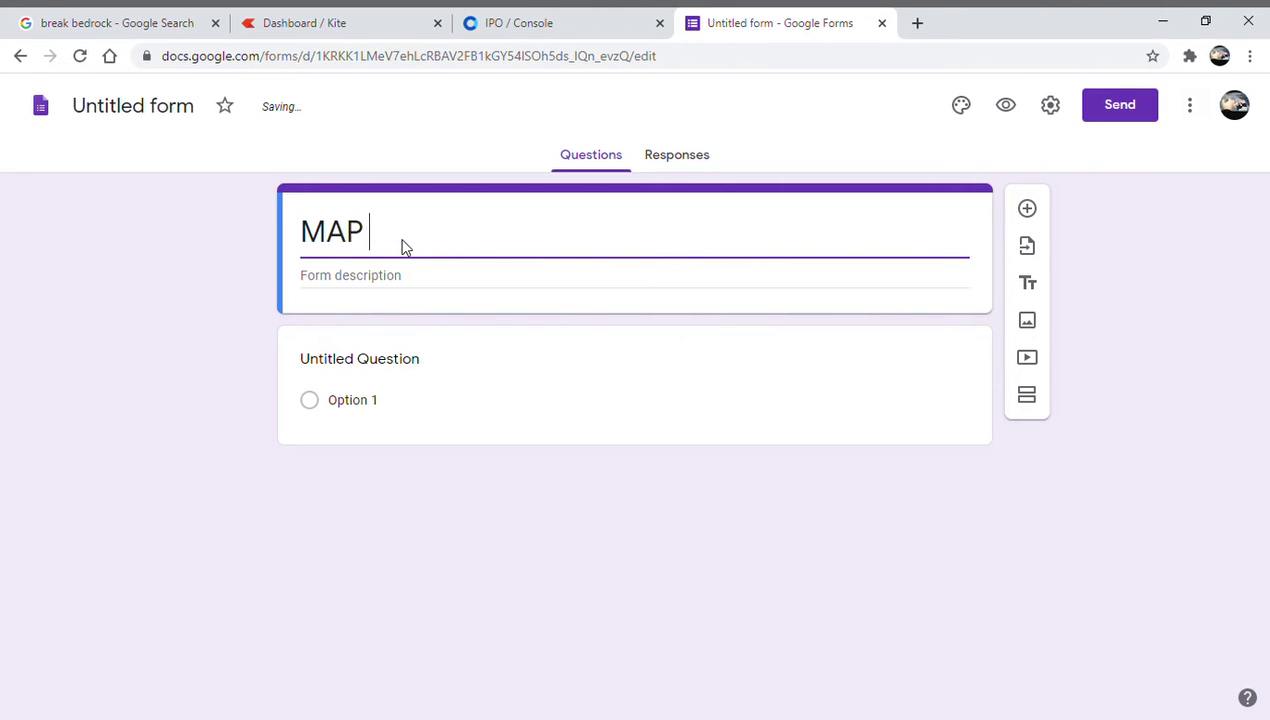
type("QUESTION")
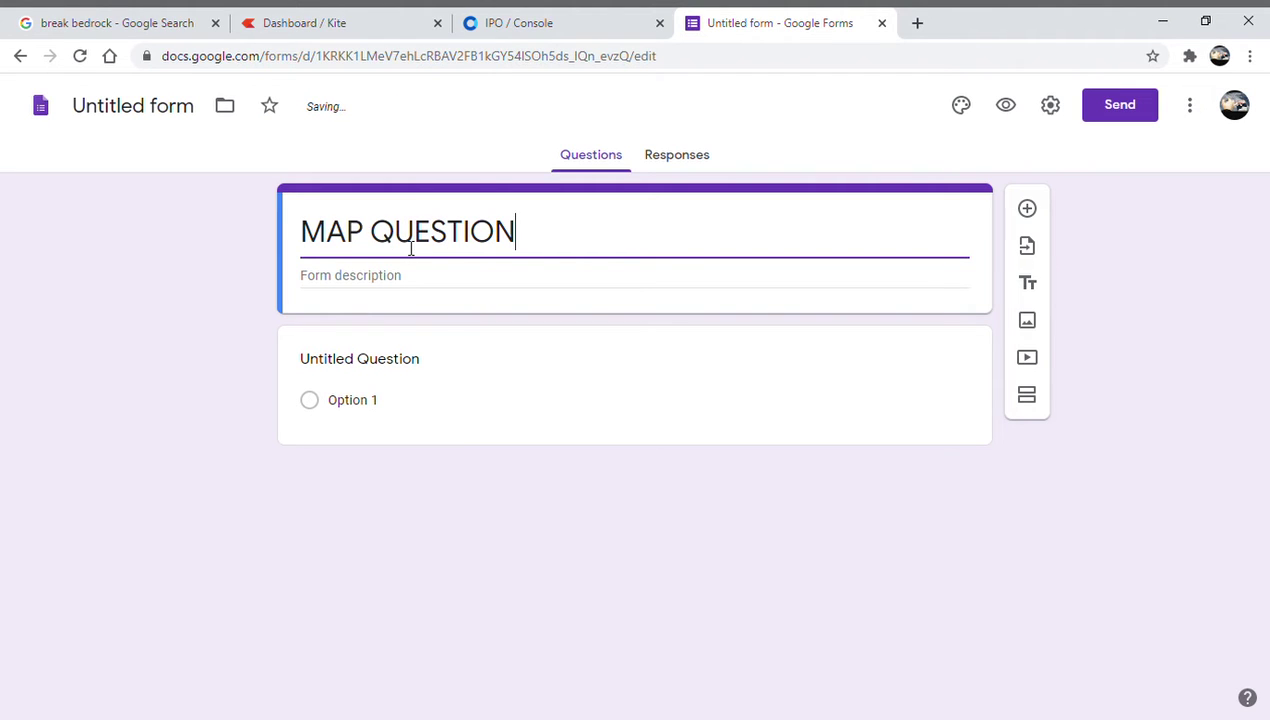
left_click(165, 108)
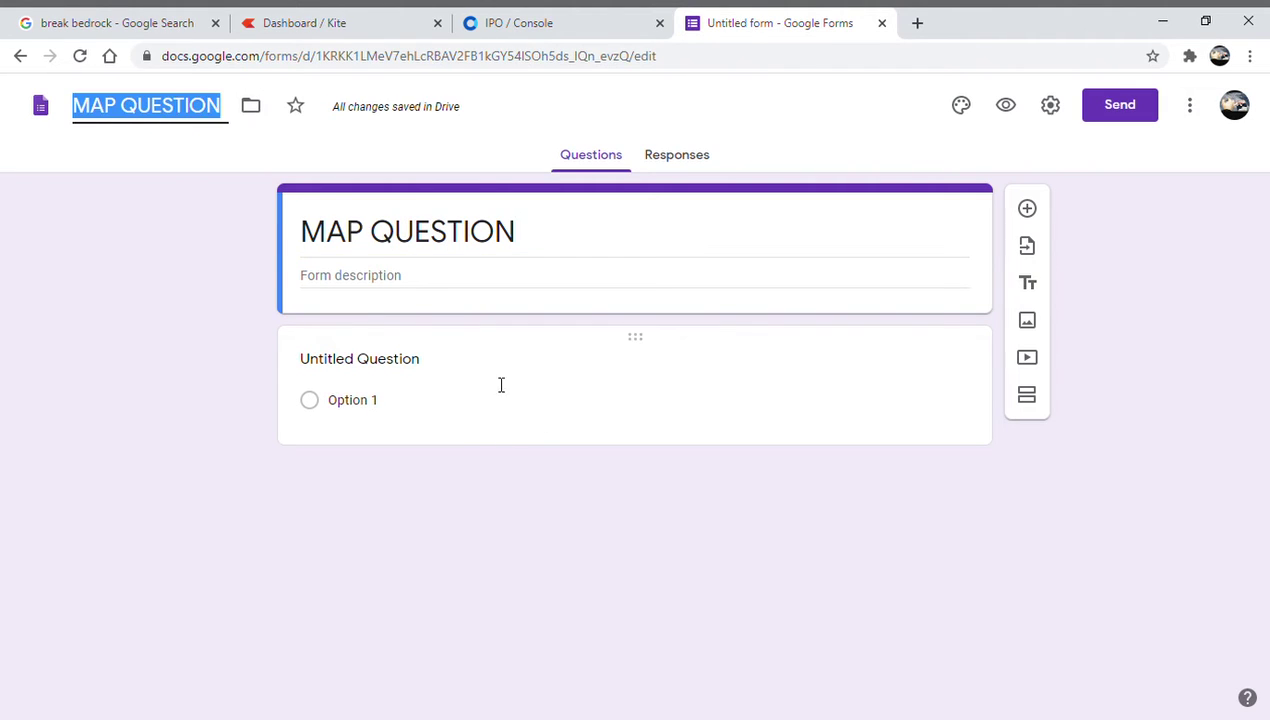
left_click(351, 368)
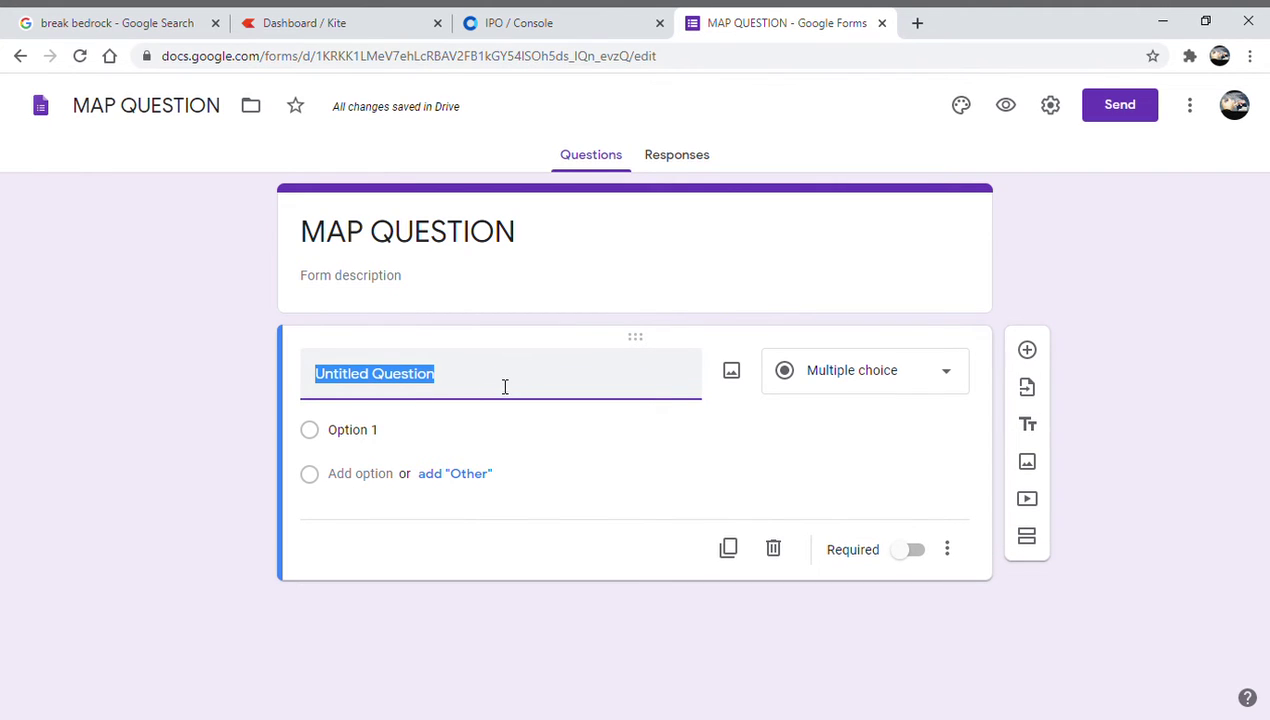
Make the form a quiz with grades released immediately after each submission, and save the settings.
left_click(1052, 112)
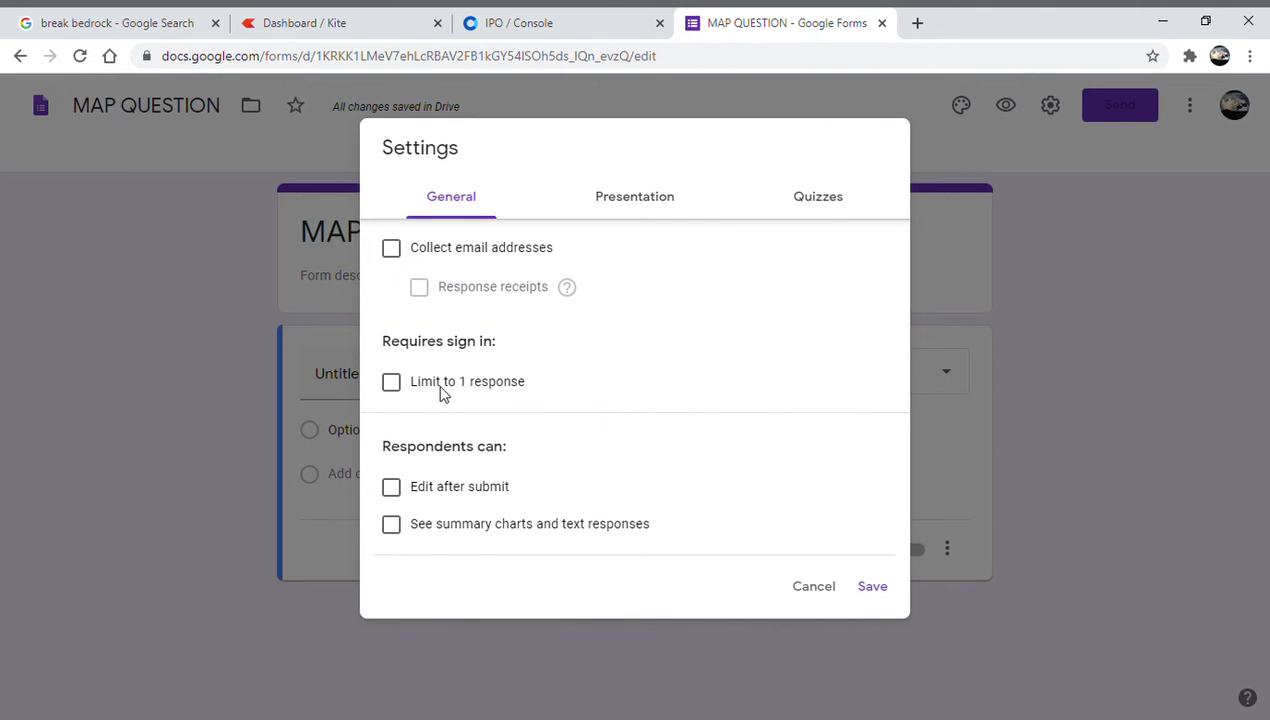
left_click(443, 390)
left_click(818, 197)
left_click(460, 262)
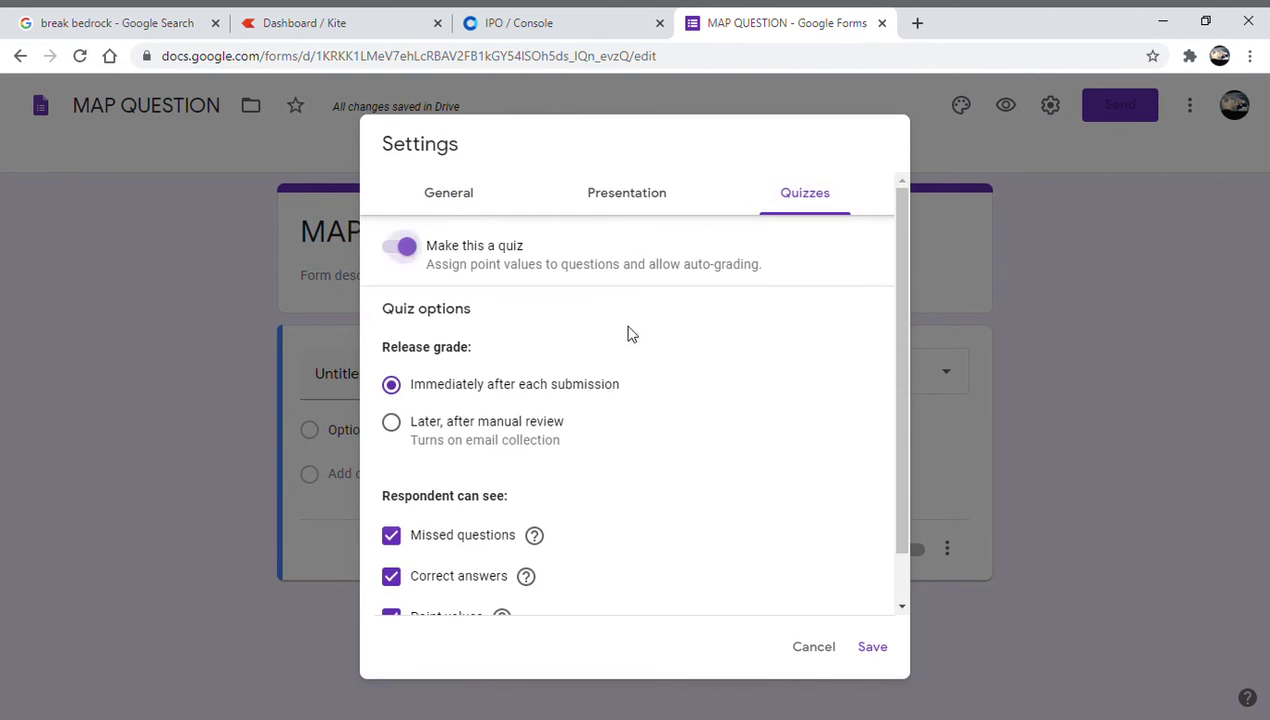
left_click(872, 648)
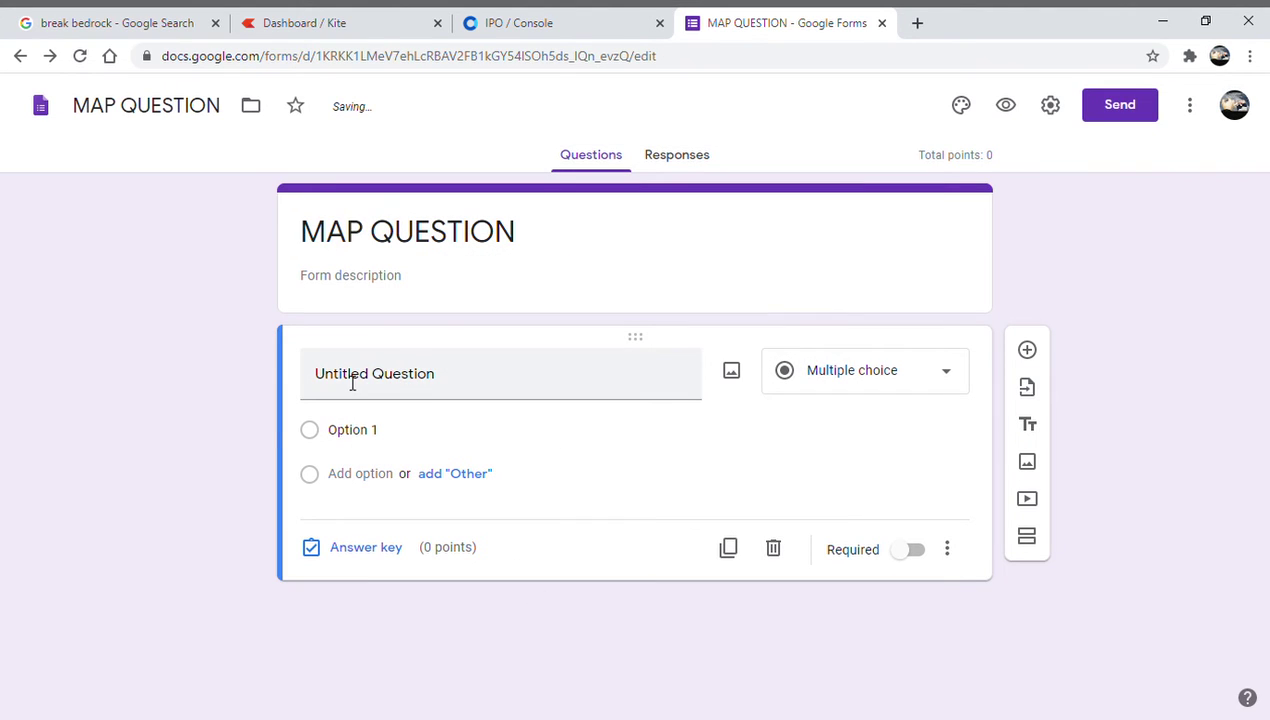
Change the first question to a Dropdown and word it "Q 1. Select the state marked 1 on the map.".
left_click(914, 383)
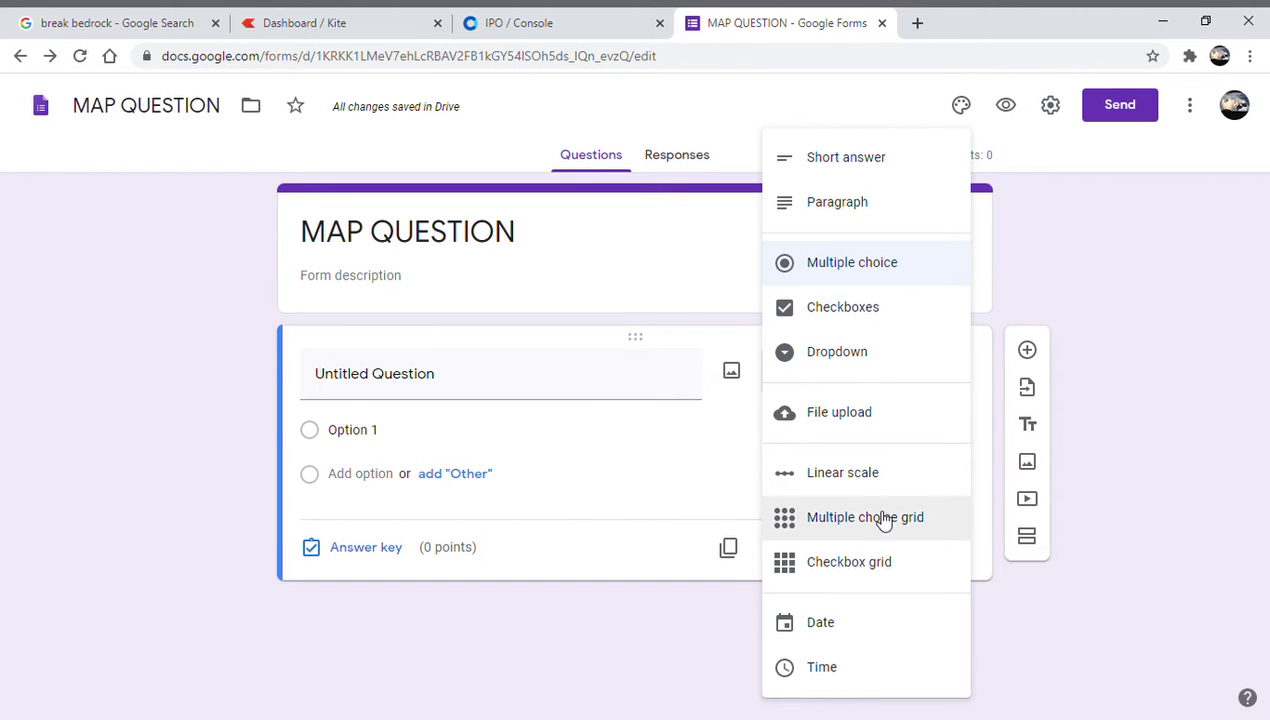
left_click(845, 354)
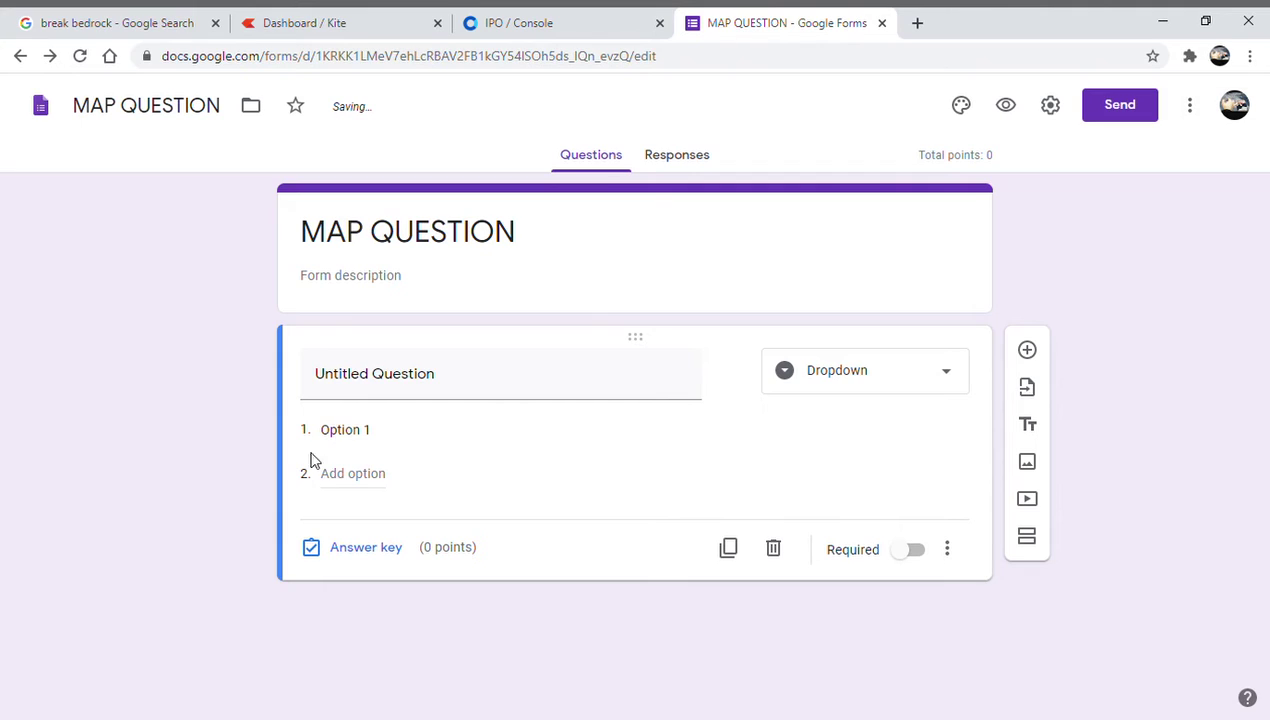
left_click(386, 384)
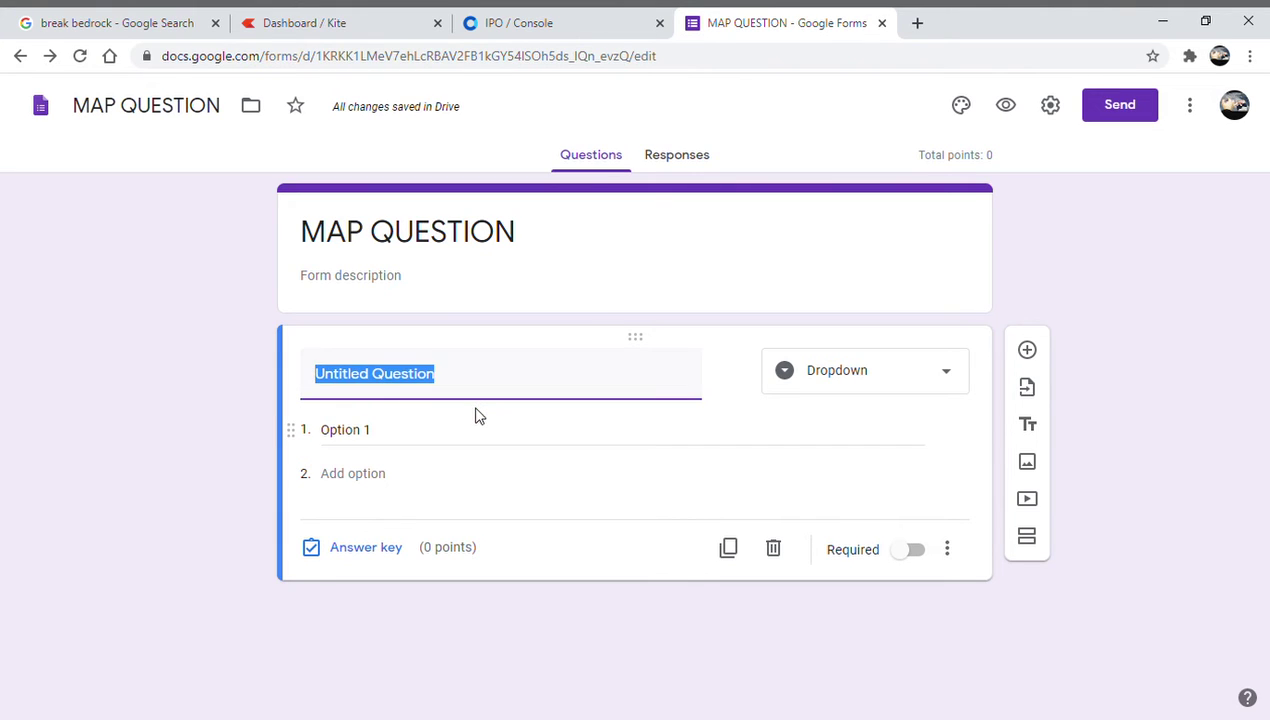
type("Q 1")
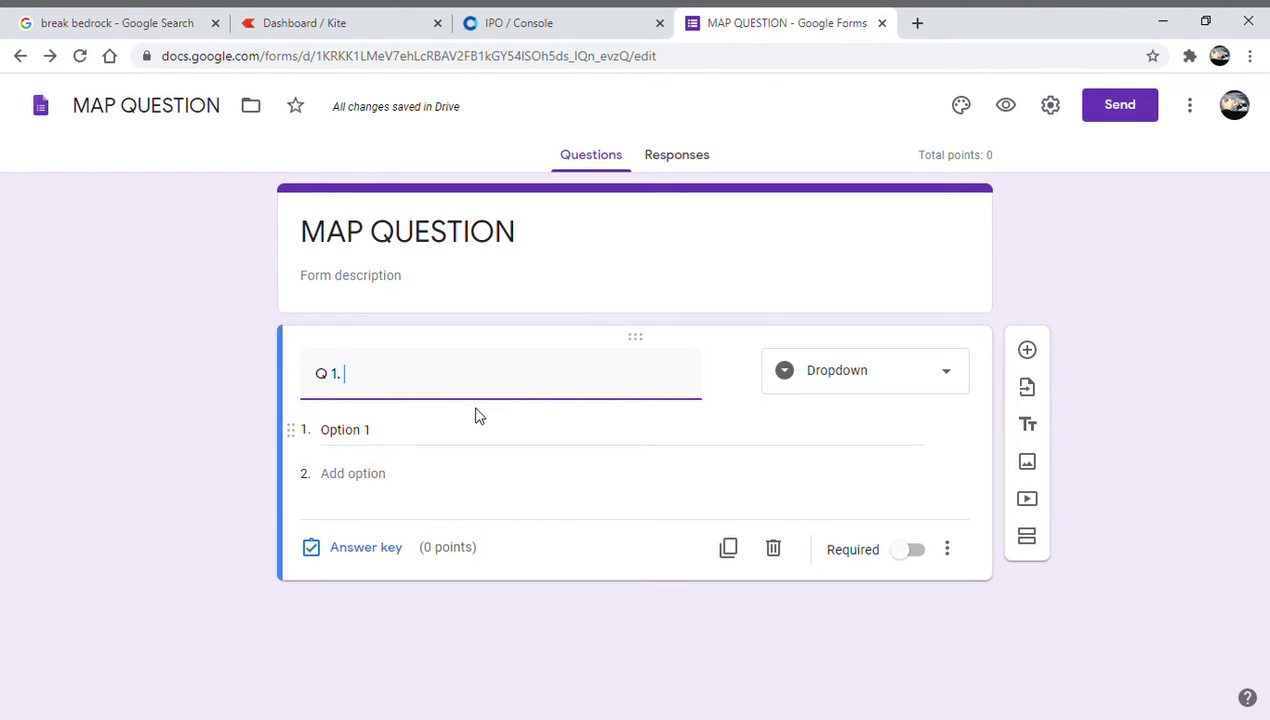
type(". Select")
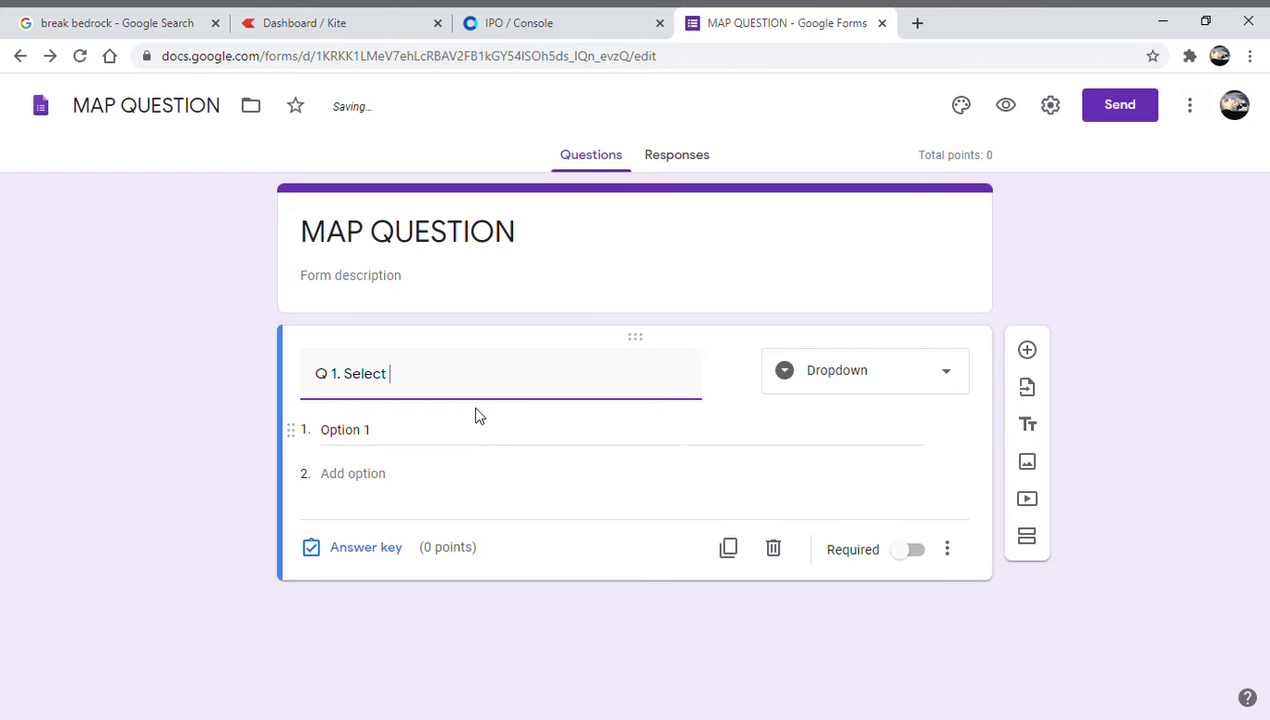
type(" the state marked 1 on ")
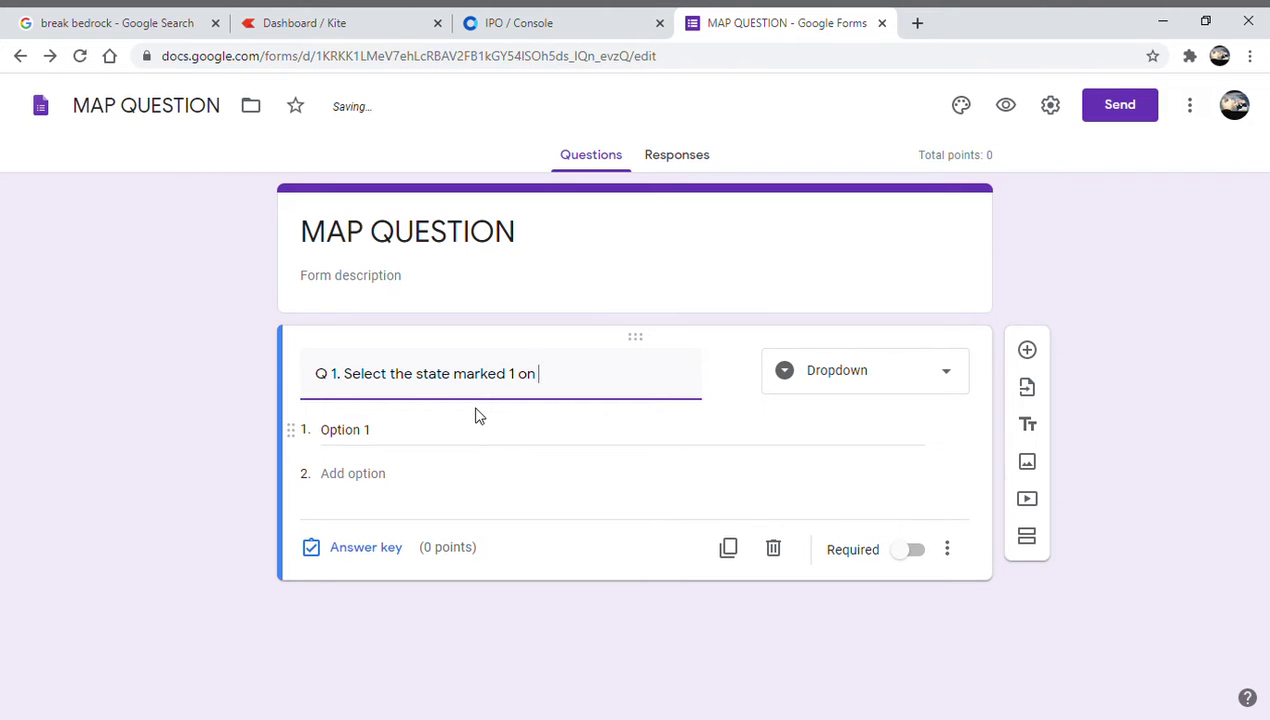
type("the map.")
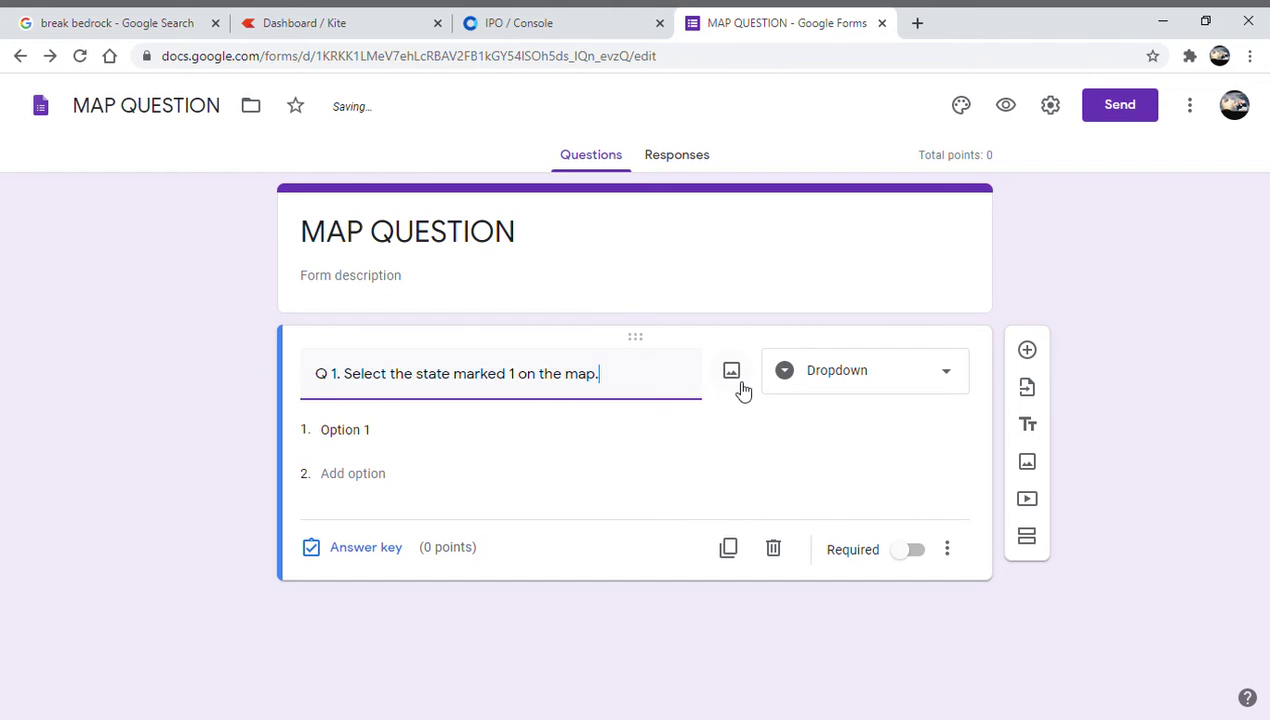
Insert the India outline map image with numbered states into the question by uploading it from the computer.
left_click(736, 381)
left_click(732, 373)
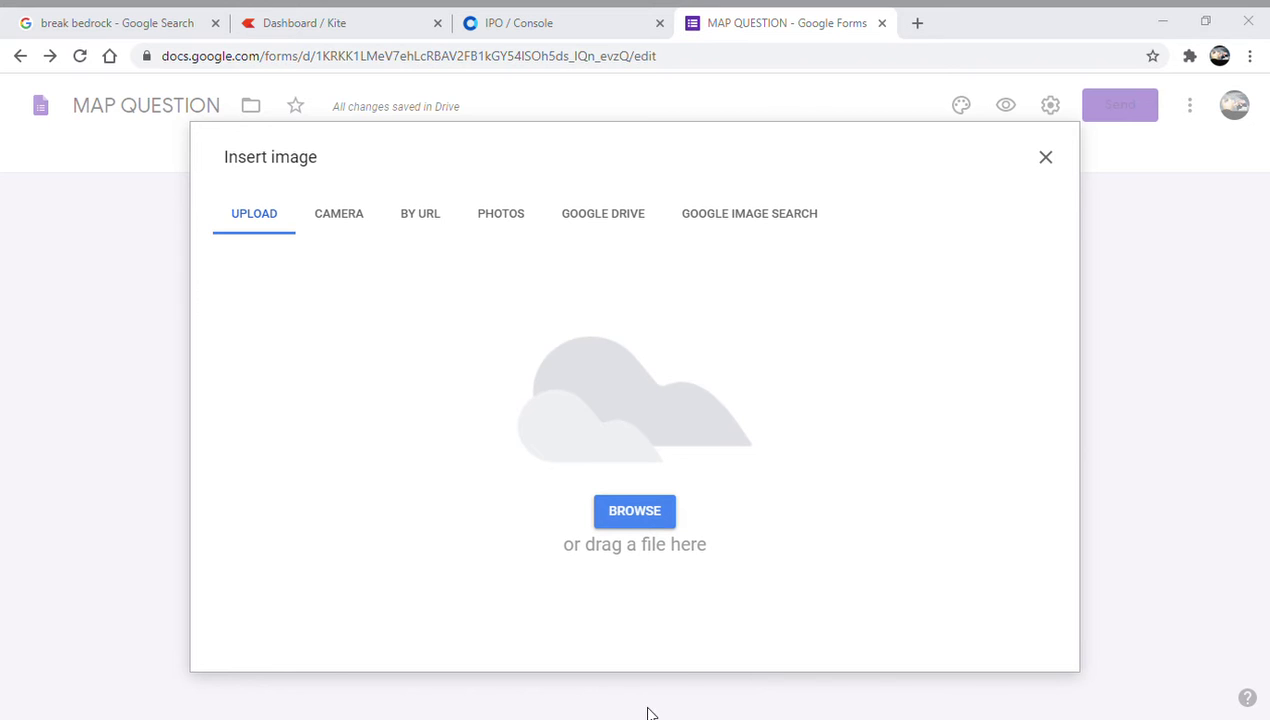
left_click_drag(613, 712, 634, 455)
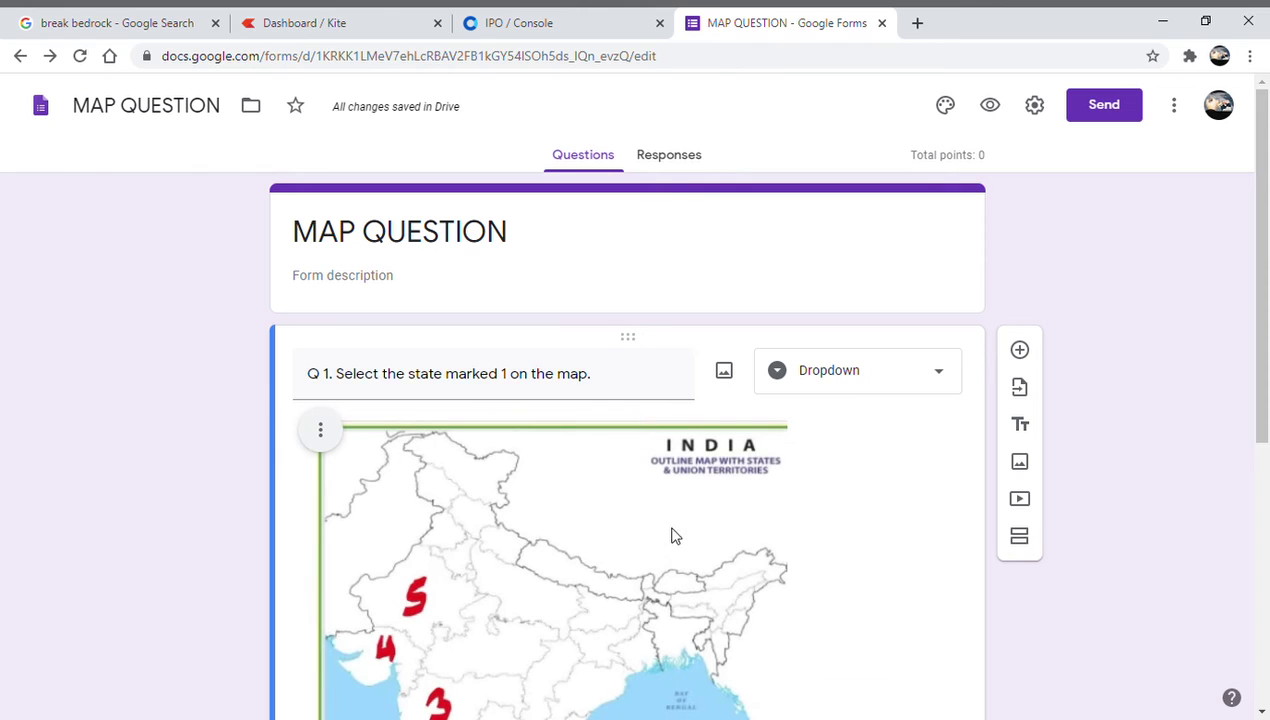
Shrink the map image in the question to about 60% of its inserted width.
scroll(670, 543, "down", 2)
left_click(670, 543)
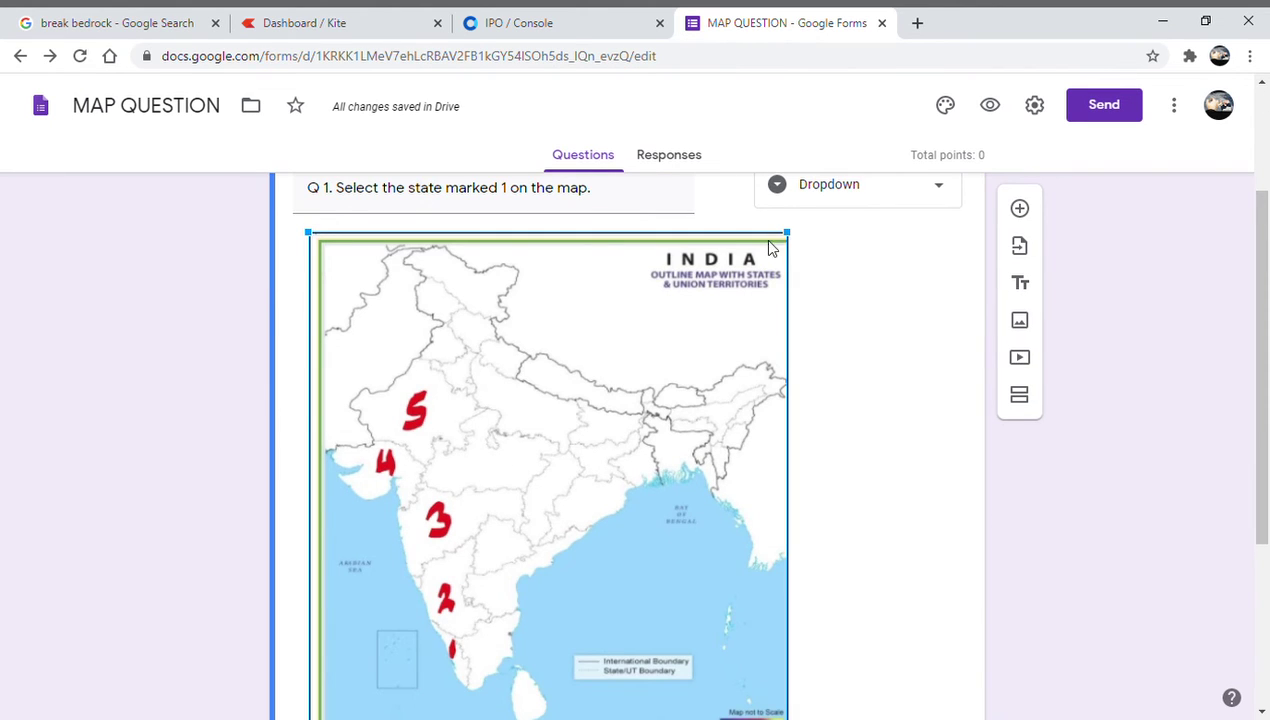
left_click_drag(788, 233, 656, 368)
left_click_drag(652, 234, 588, 302)
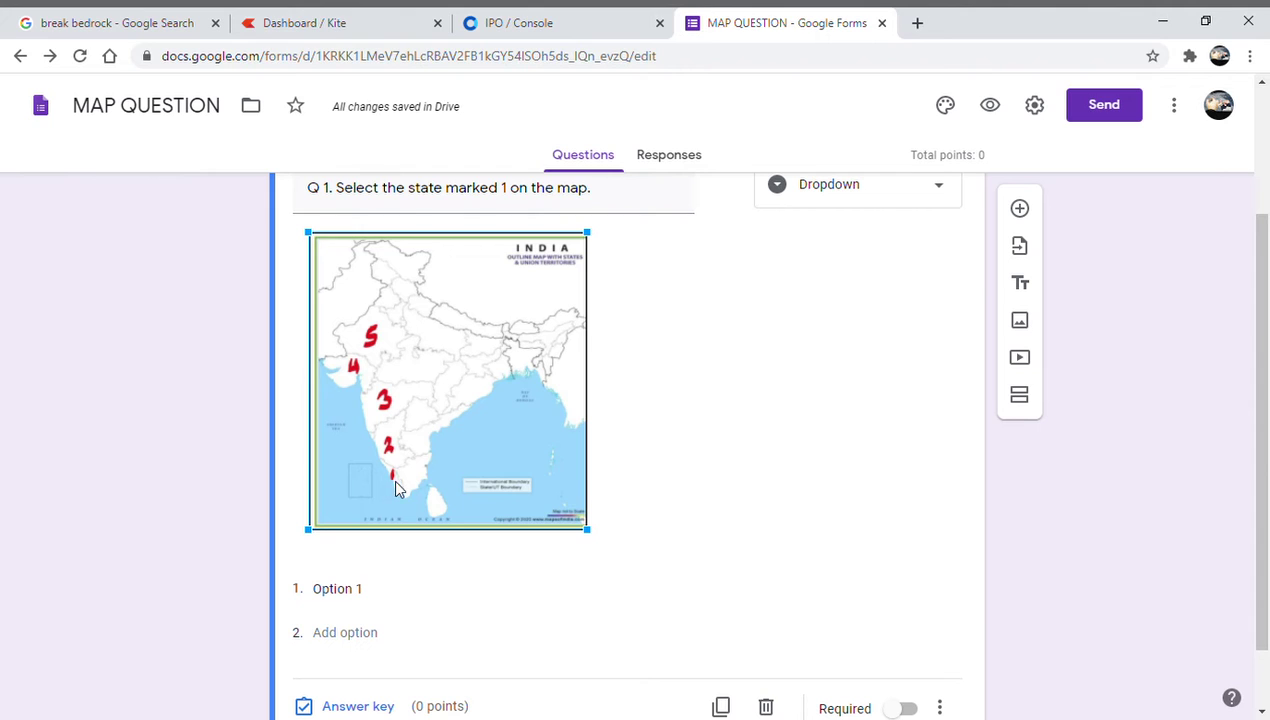
Enter five answer options for the map question: Rajasthan, Maharashtra, Gujarat, Karnataka and Kerala.
scroll(597, 438, "up", 1)
scroll(597, 438, "down", 2)
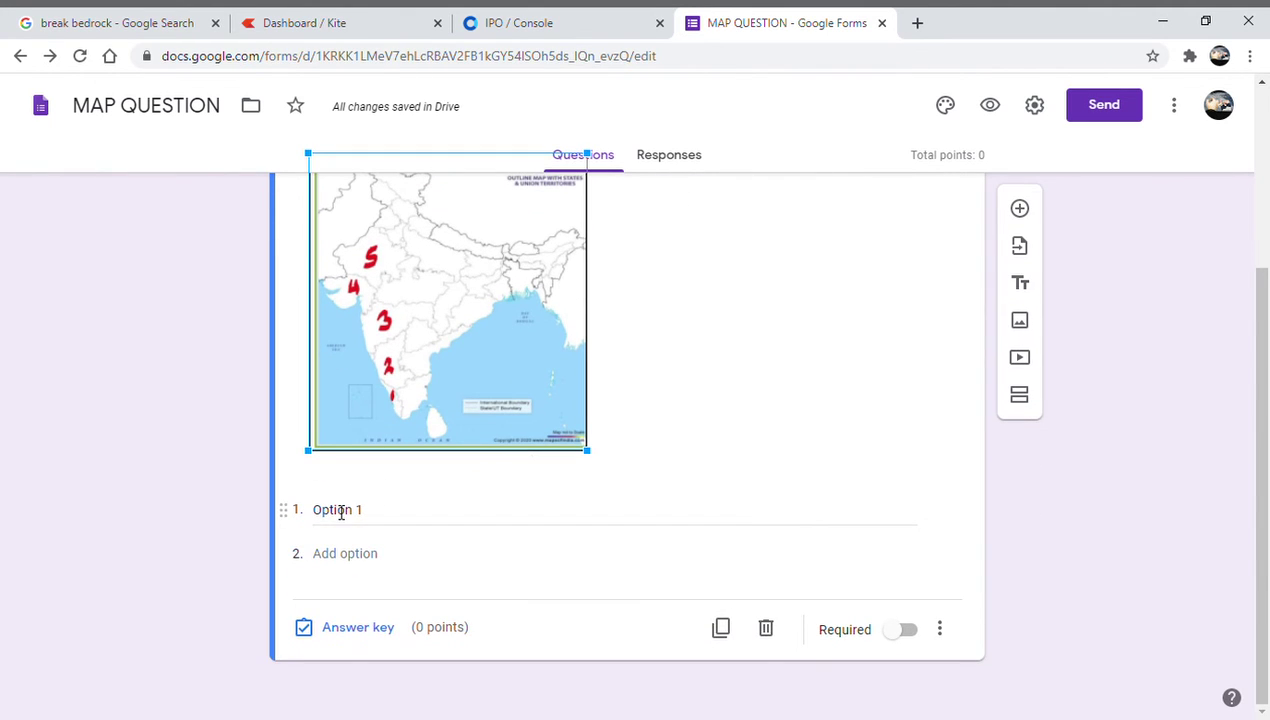
left_click(341, 512)
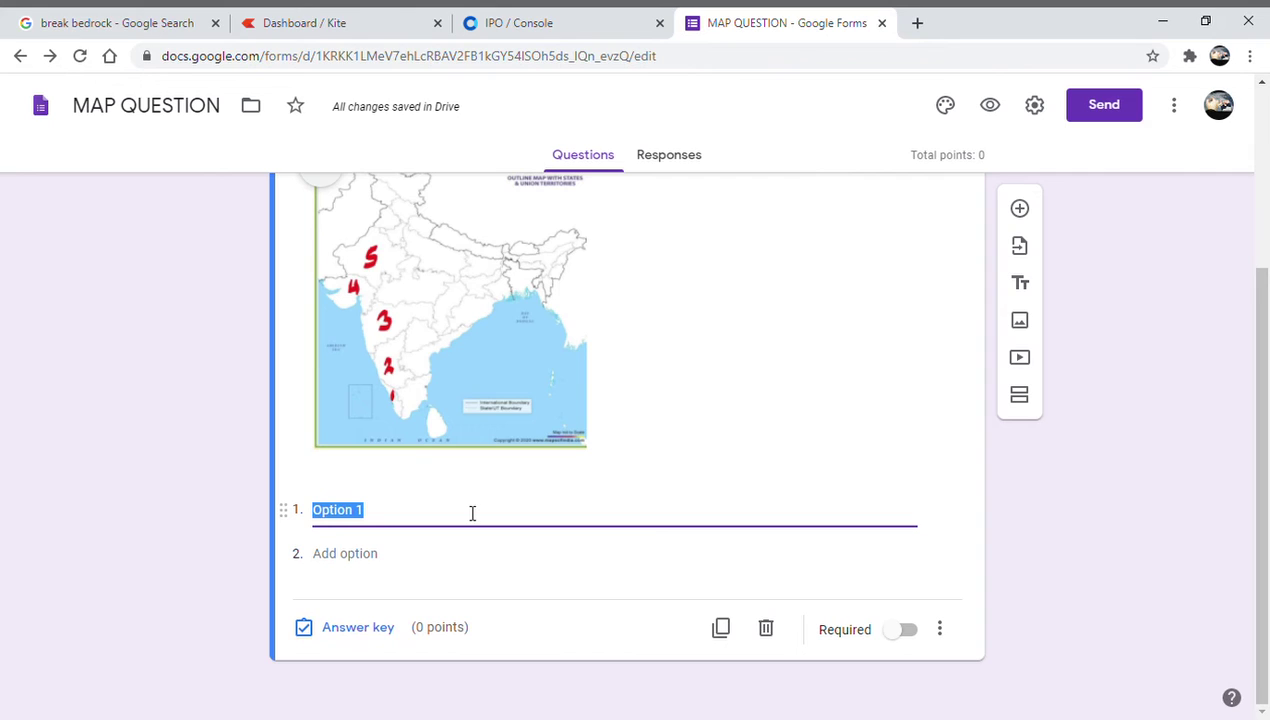
type("Rajasthan")
left_click(335, 556)
type("Maharashtra")
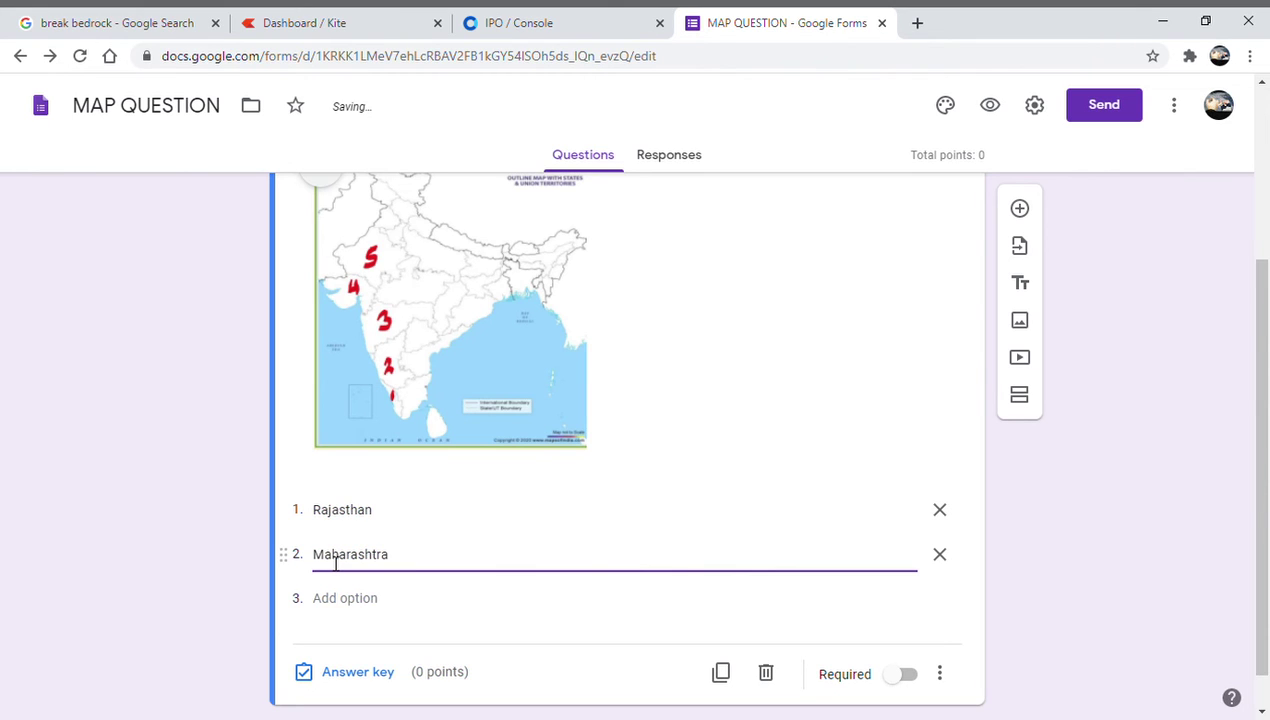
left_click(371, 602)
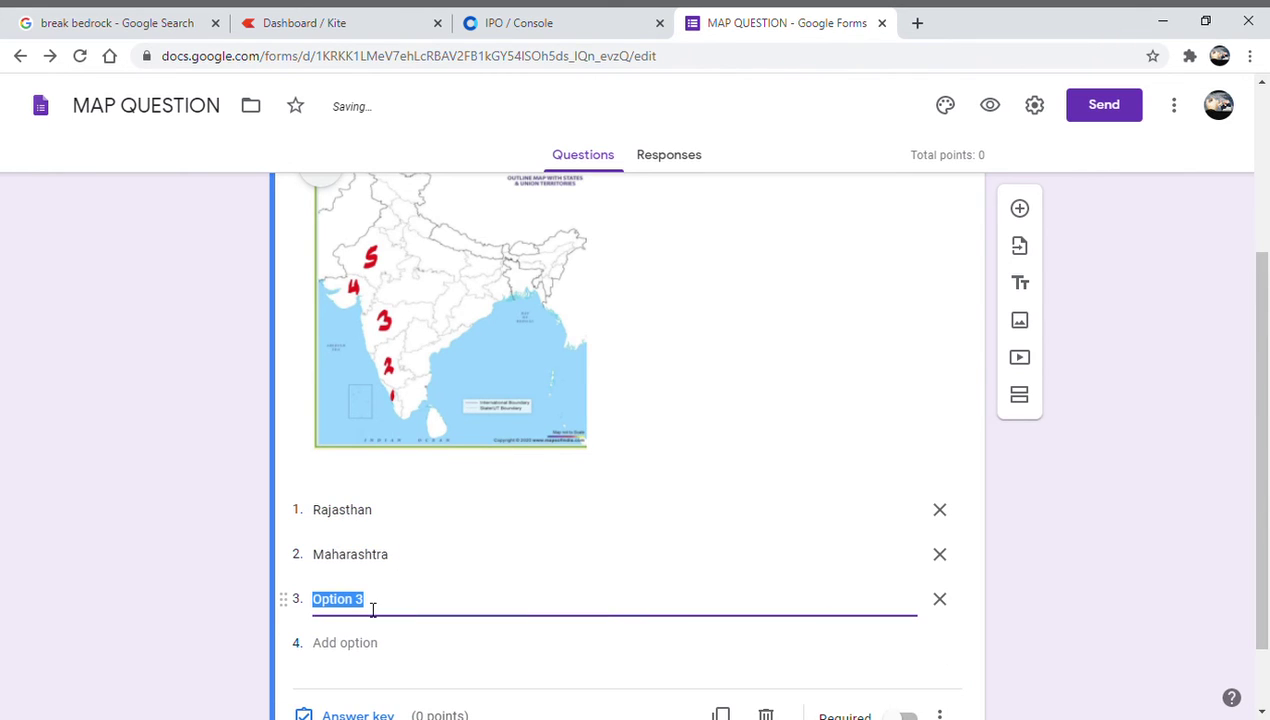
type("Gujarat")
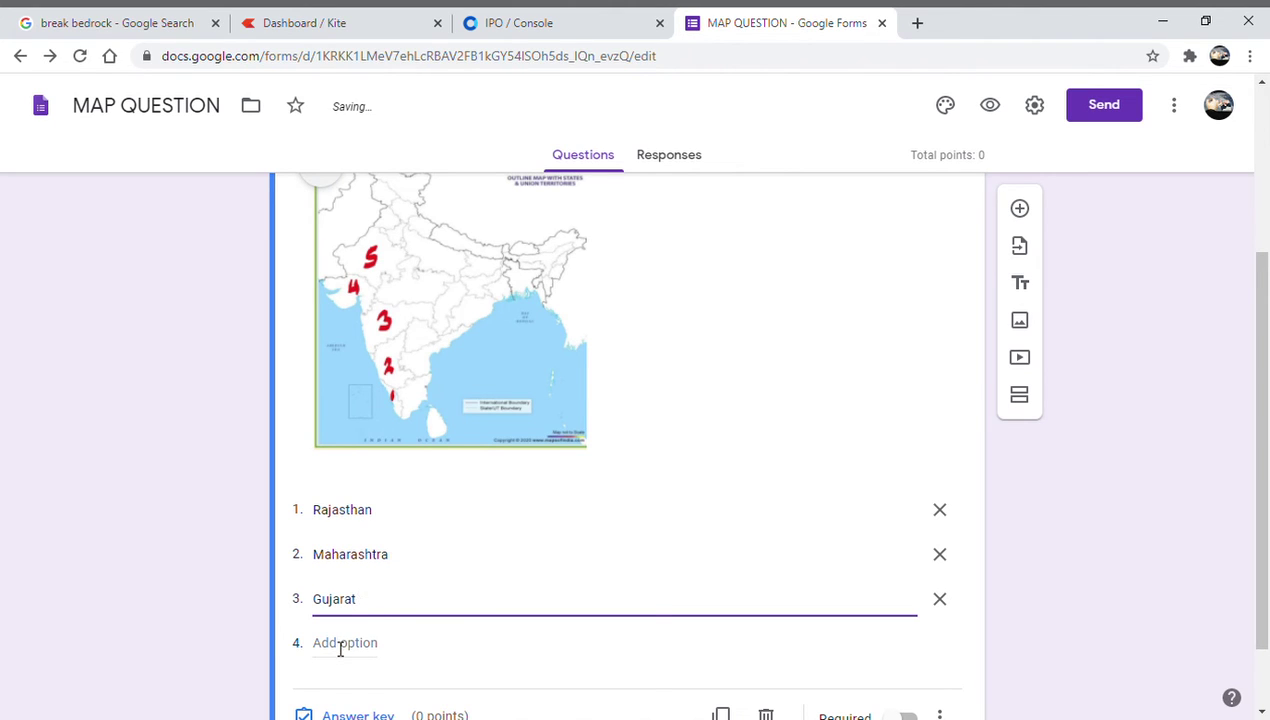
left_click(340, 645)
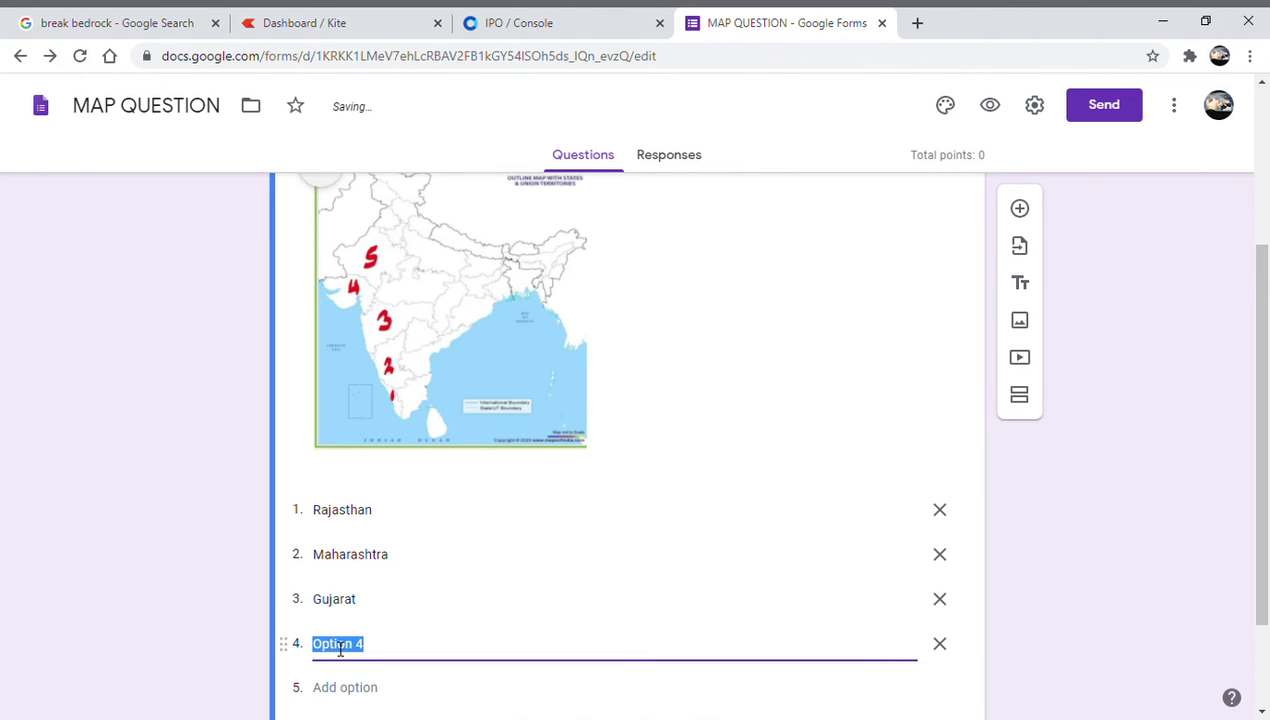
type("Karnataka")
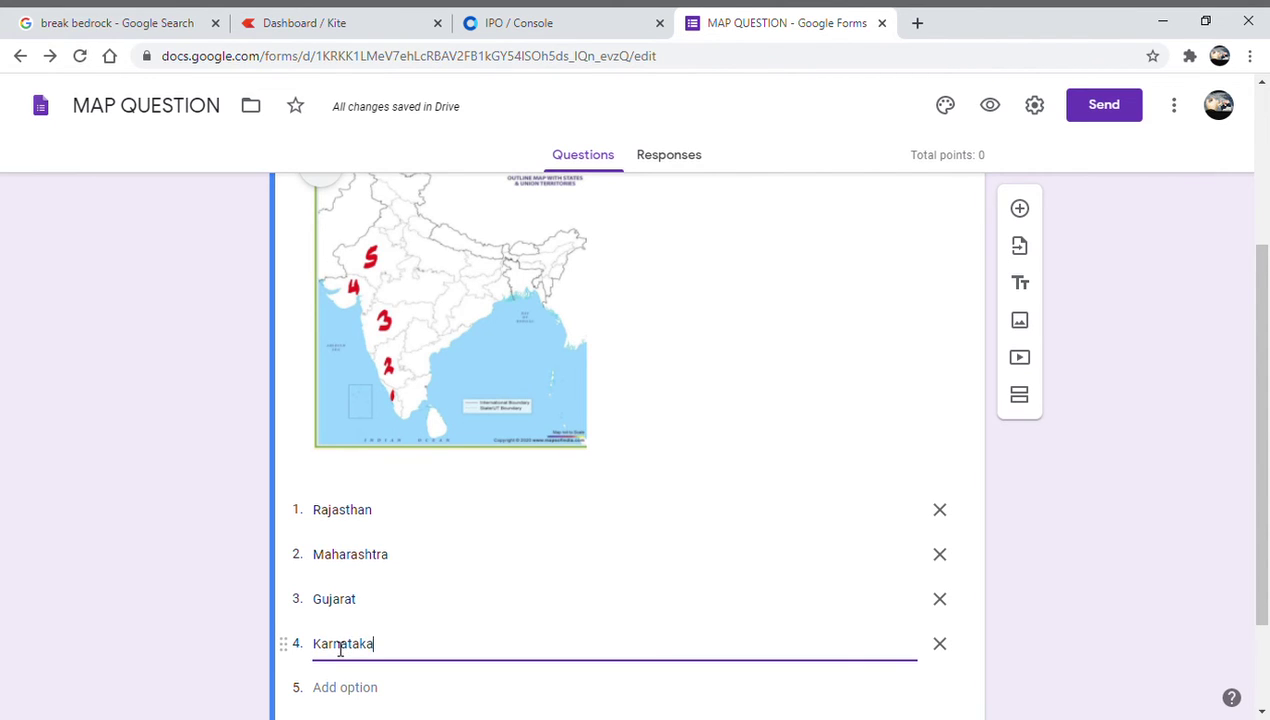
left_click(337, 690)
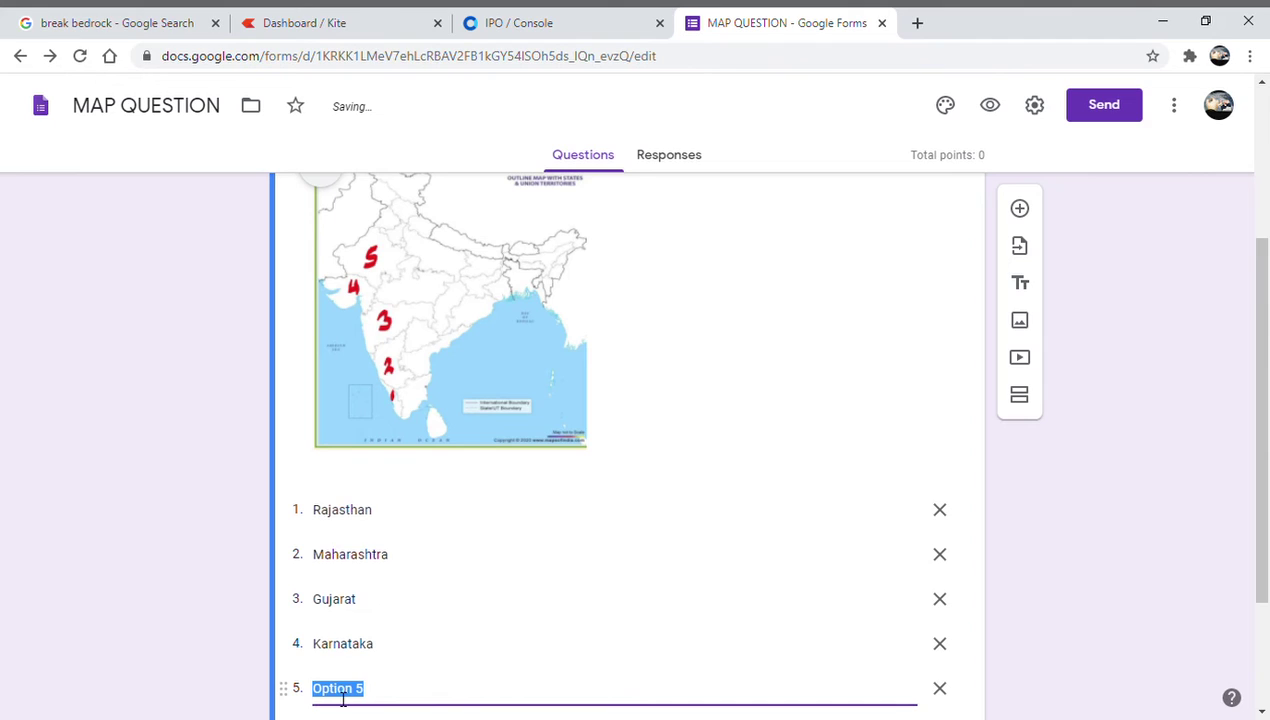
type("Kera")
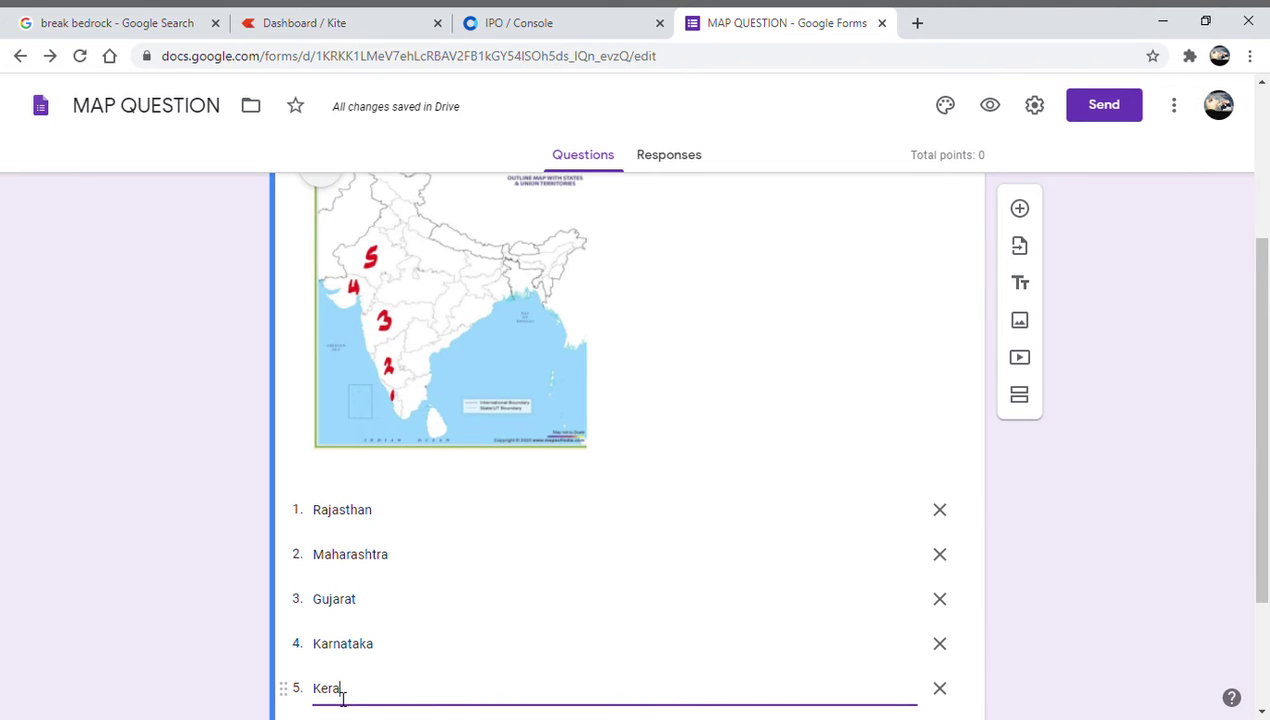
type("l")
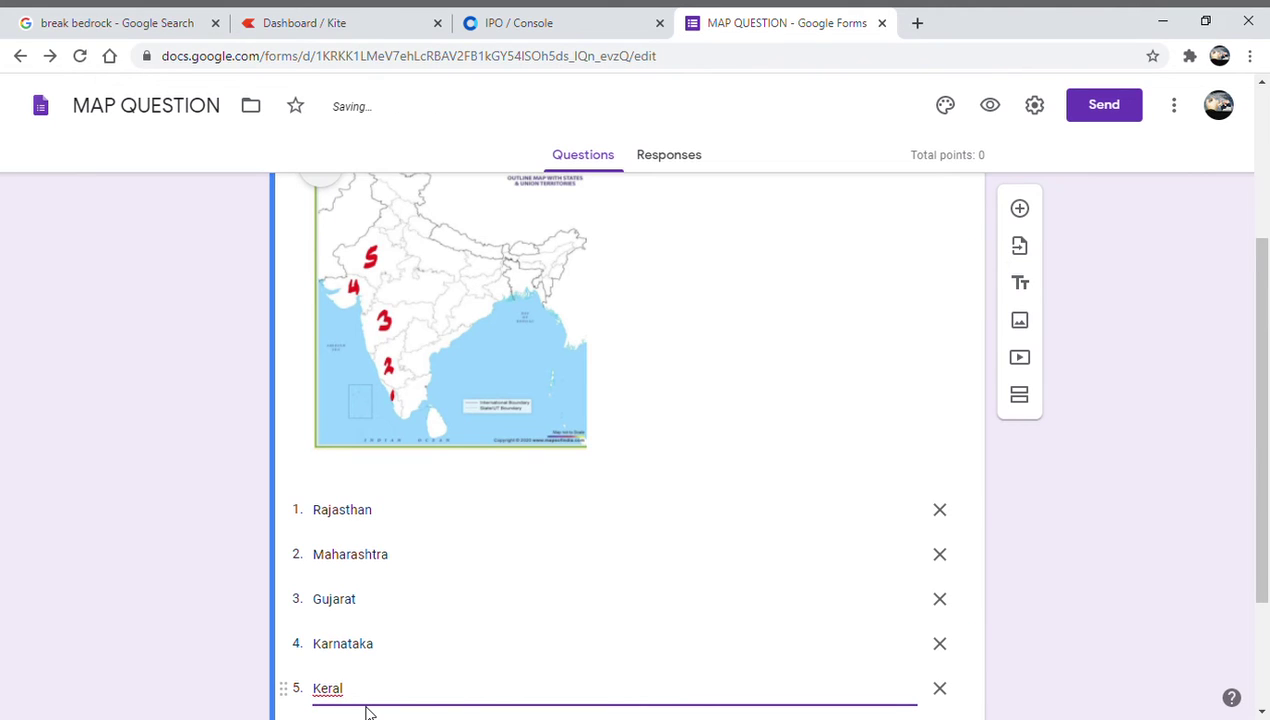
type("a")
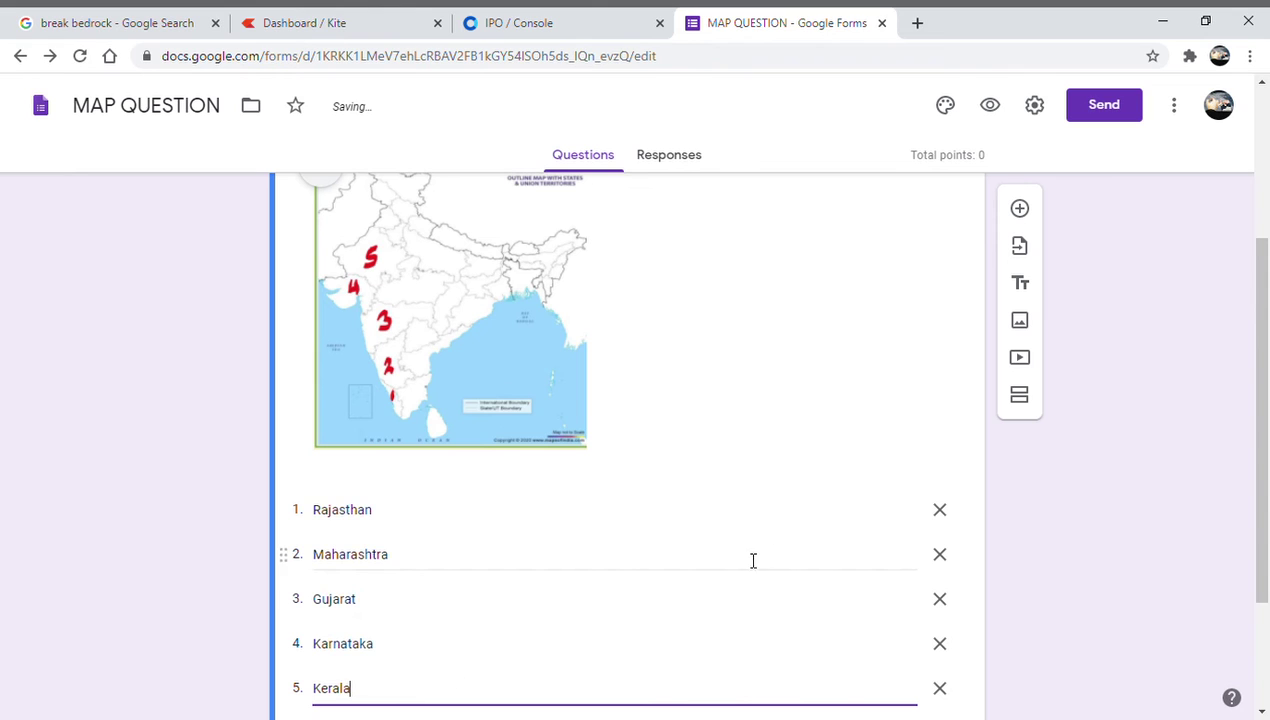
Duplicate the completed map question, including its image and state options.
scroll(714, 555, "down", 2)
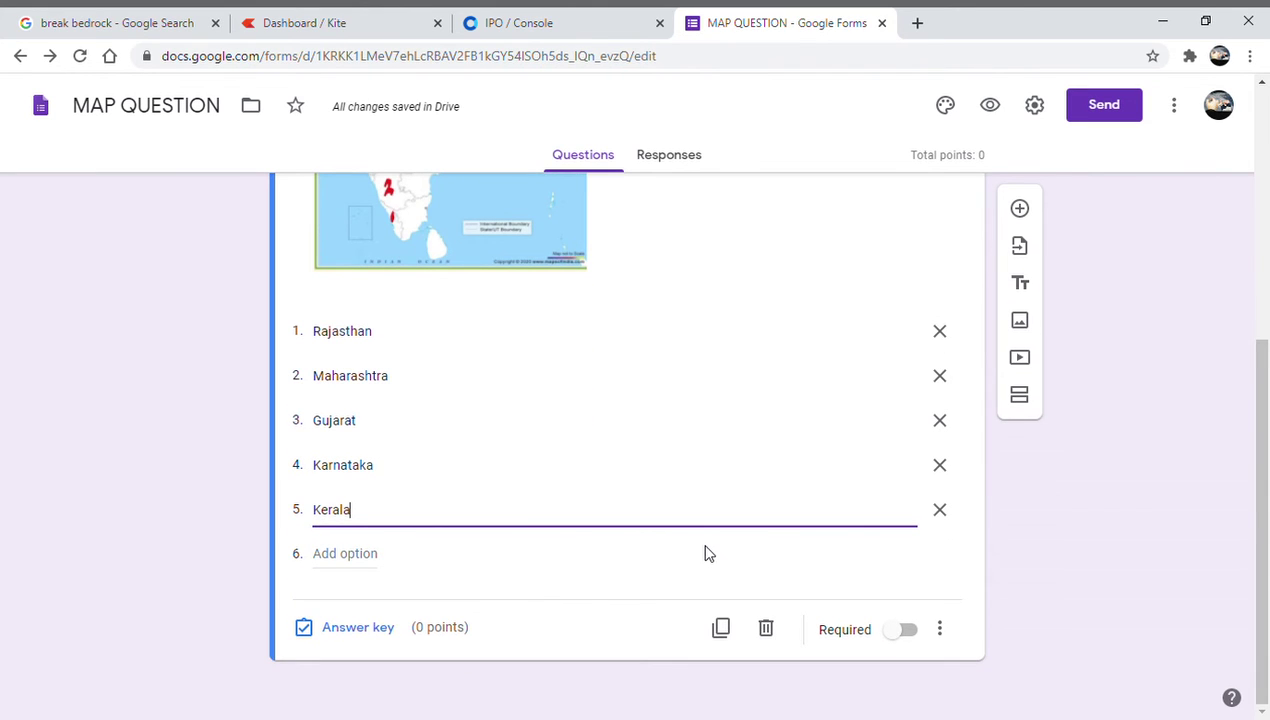
scroll(705, 550, "up", 3)
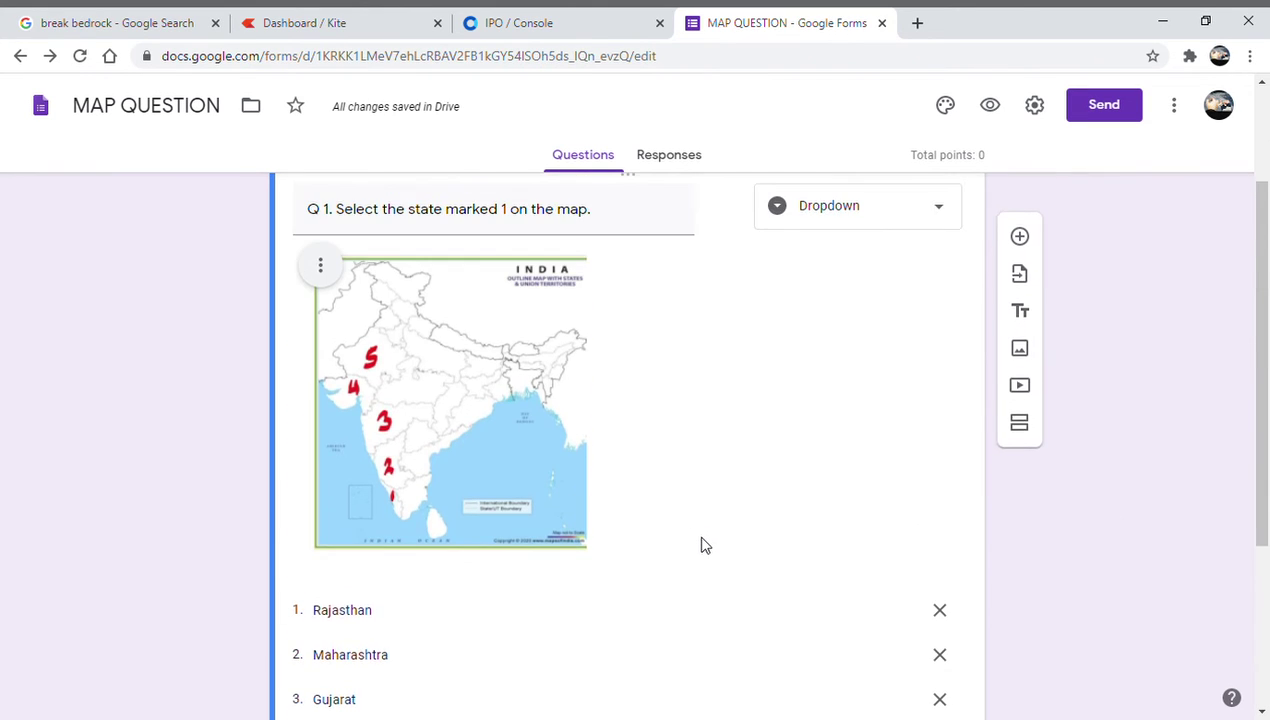
scroll(703, 545, "down", 3)
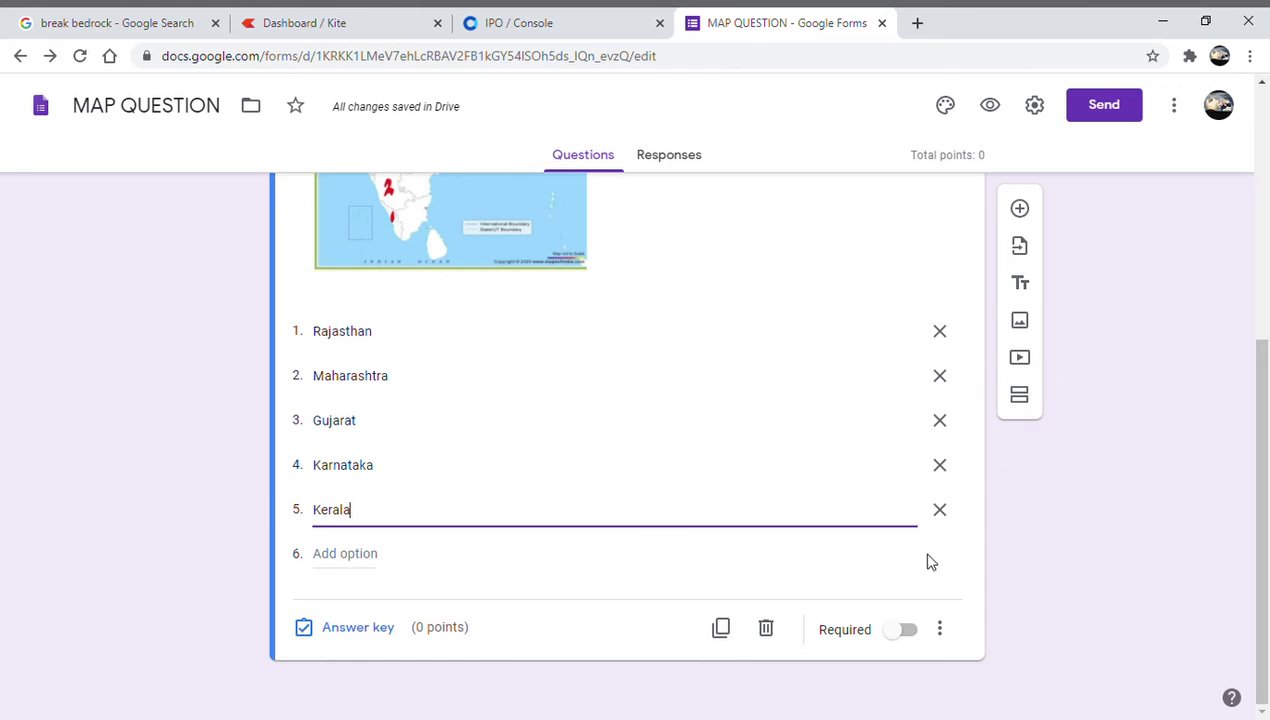
left_click(724, 638)
scroll(728, 635, "down", 6)
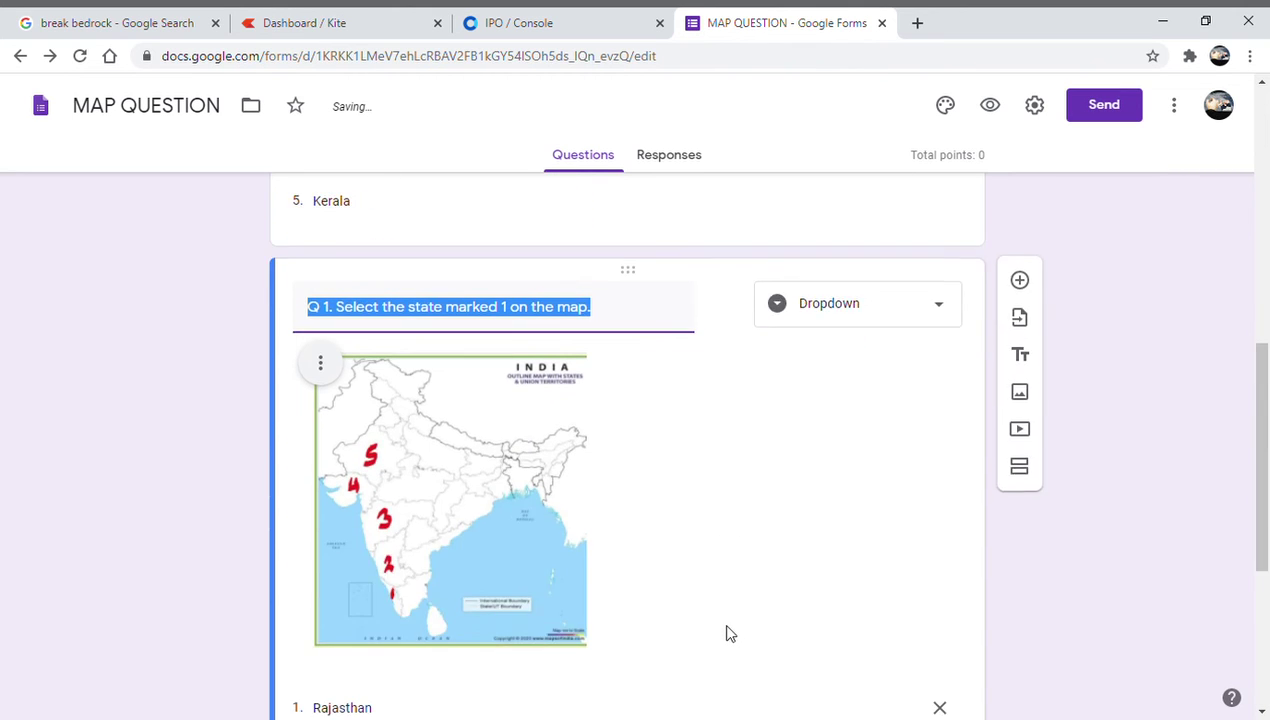
Duplicate the map question three more times so that the form holds five map questions.
left_click(724, 628)
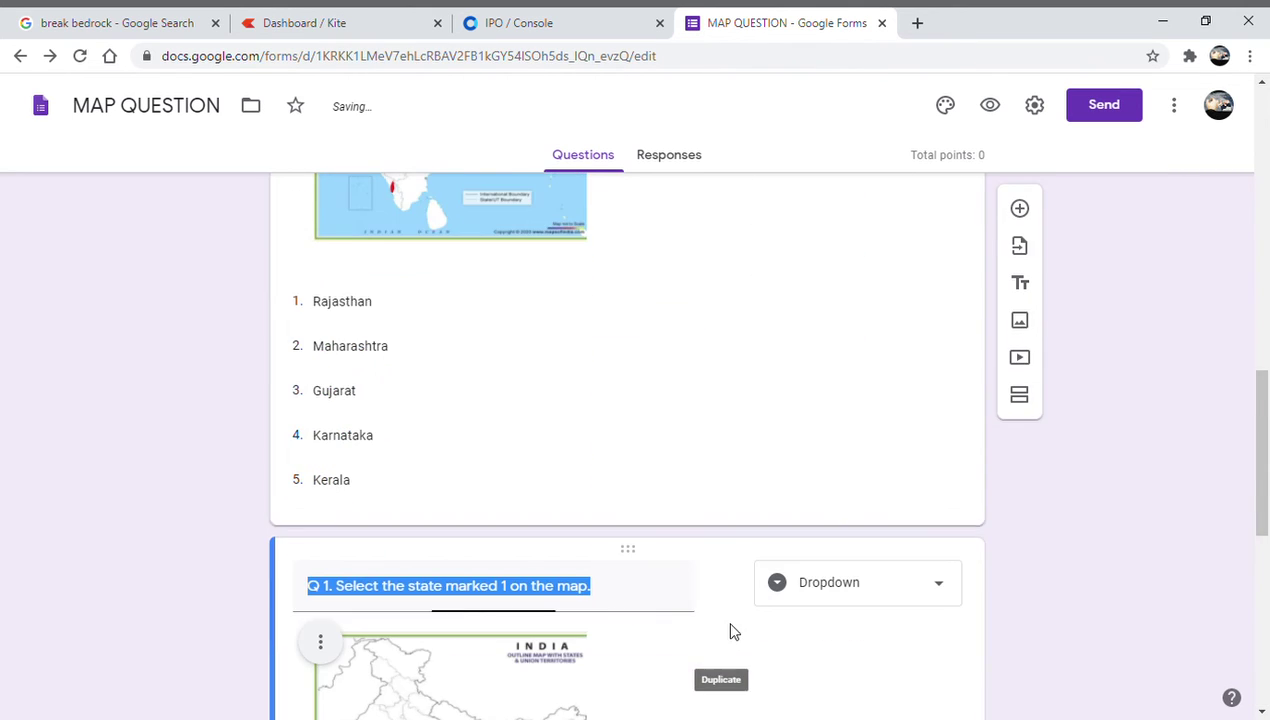
scroll(728, 629, "down", 6)
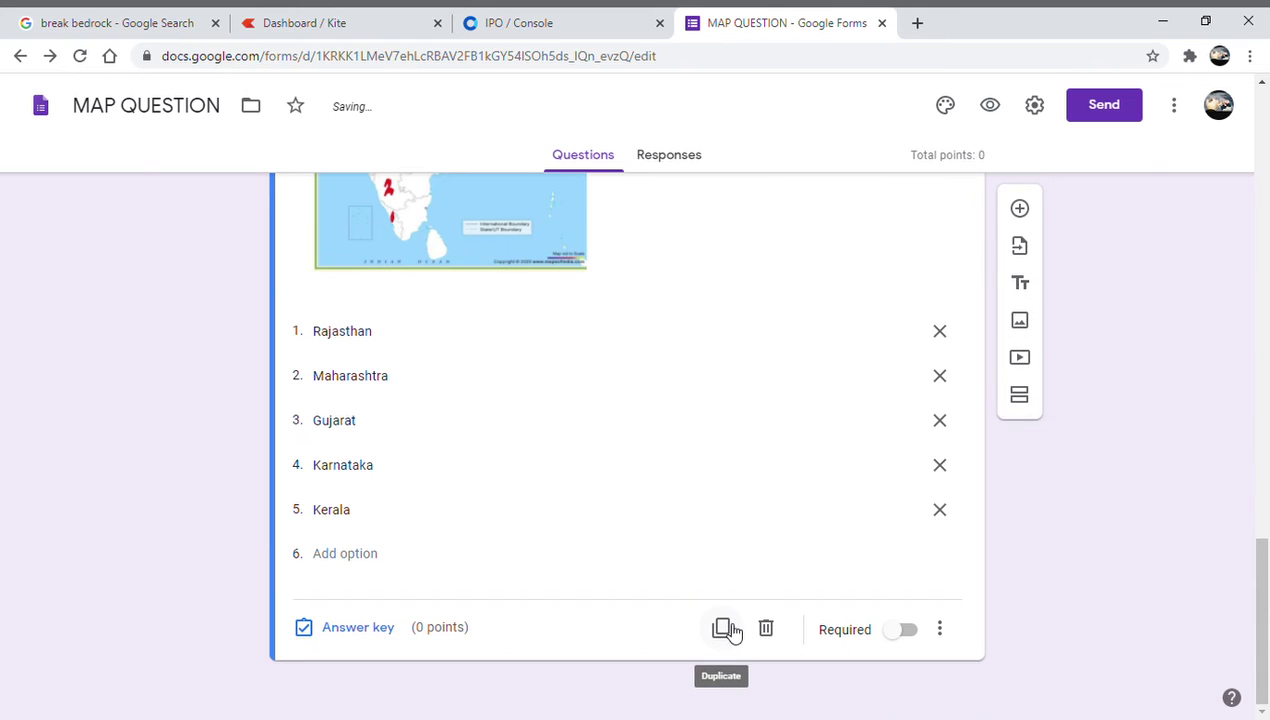
left_click(724, 628)
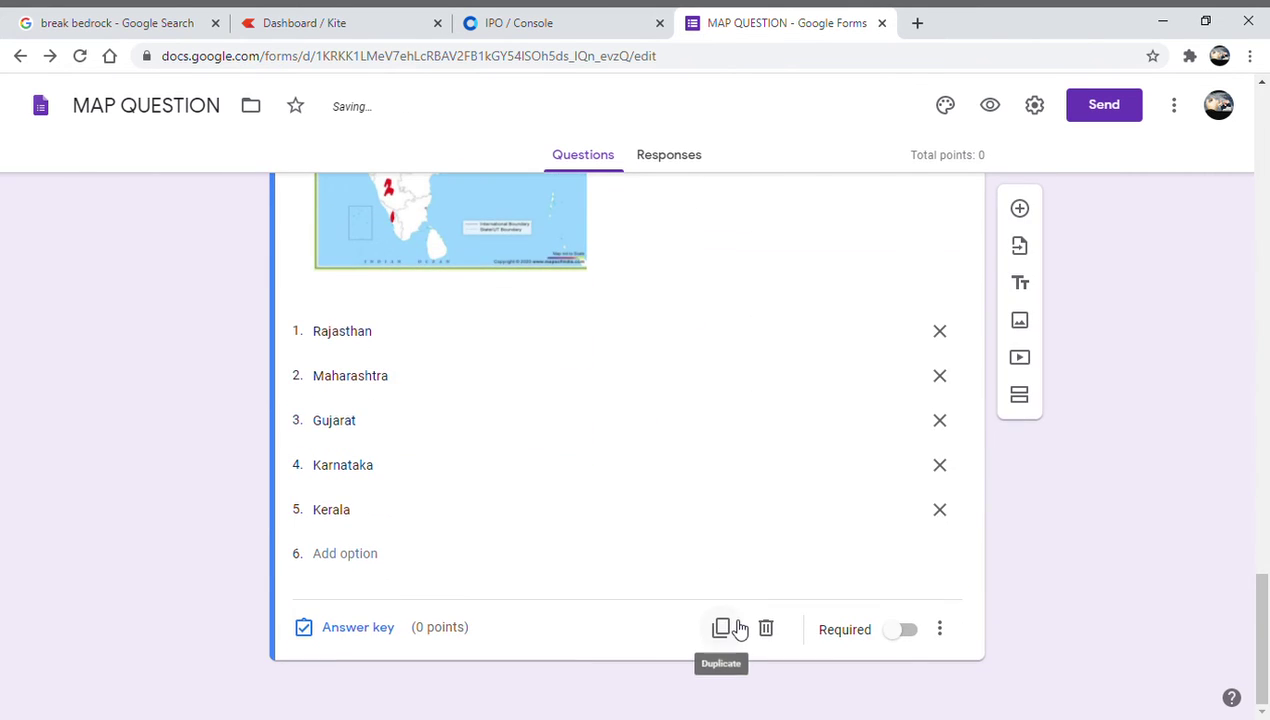
left_click(729, 629)
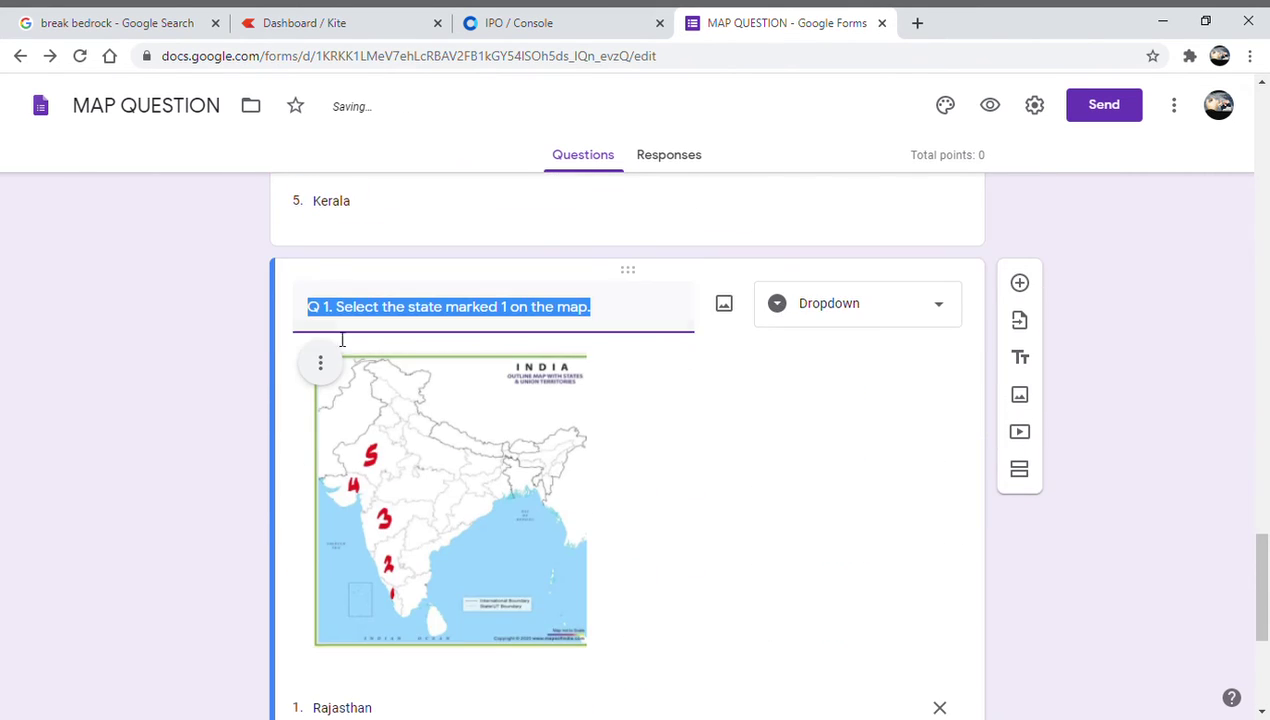
Retitle the last duplicated map question "Q 5 Select the state marked 5 on the map.".
left_click(338, 312)
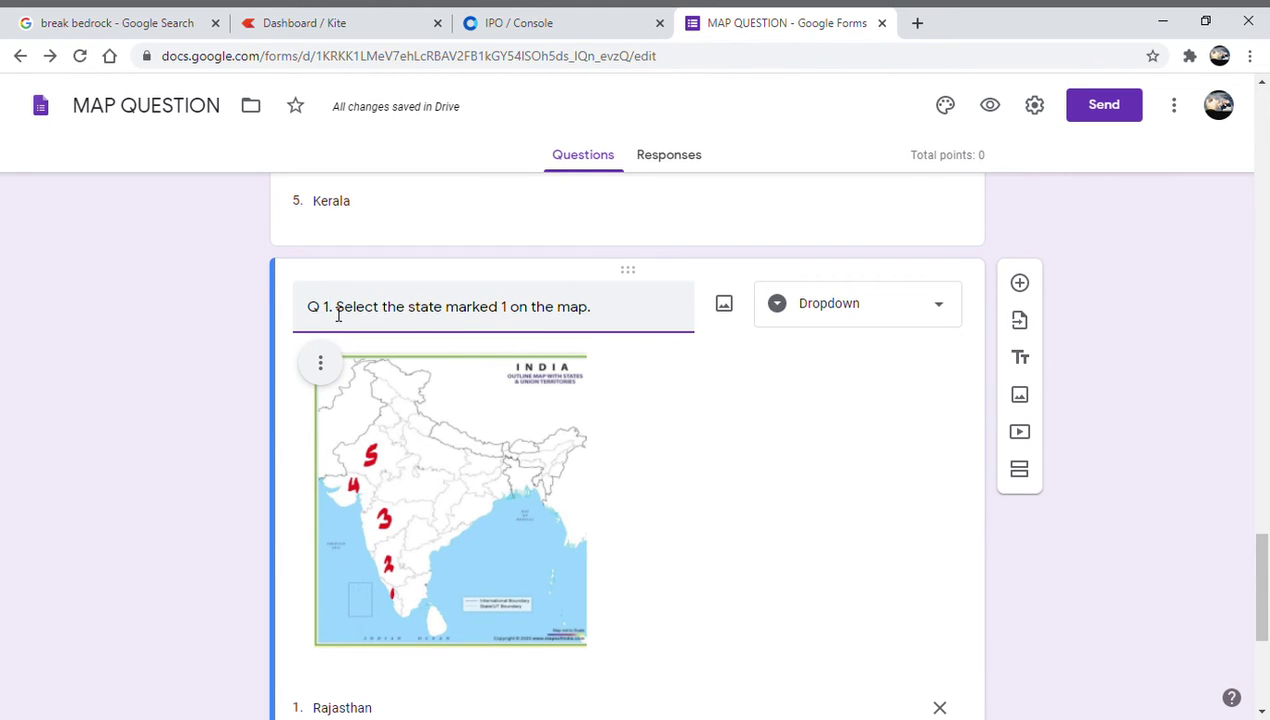
key("BackSpace")
type("5")
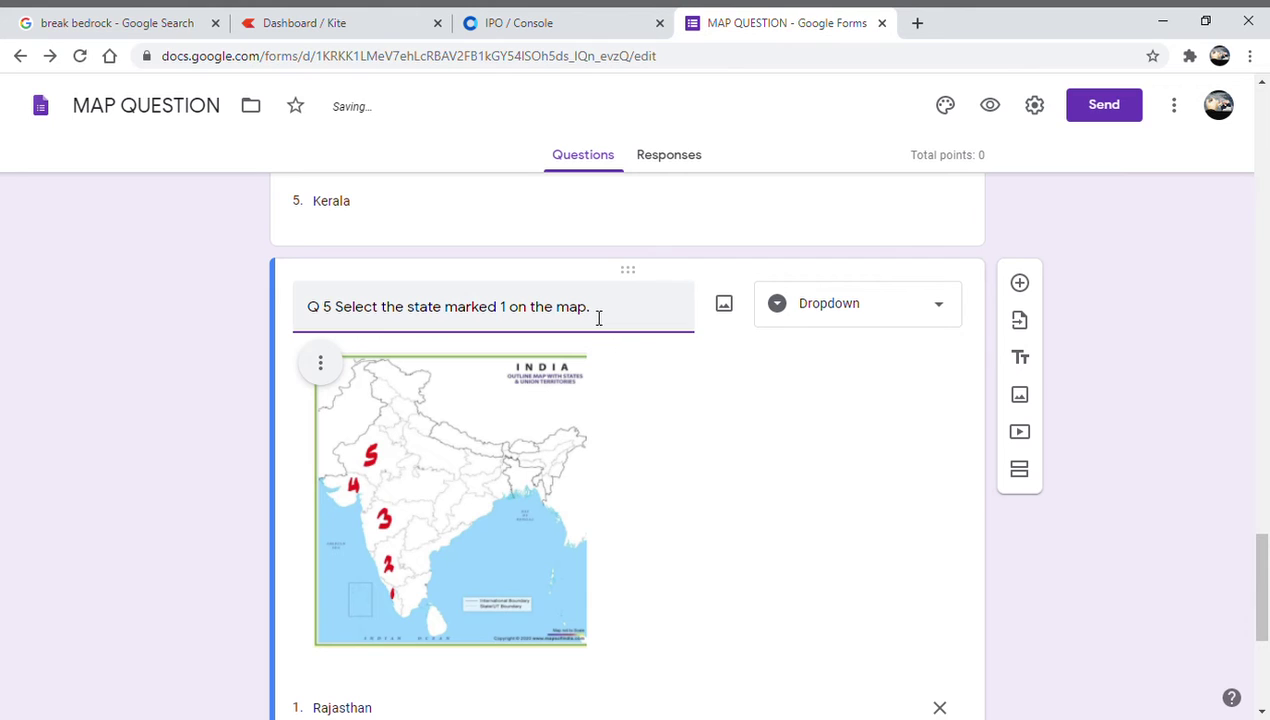
left_click(513, 316)
key("BackSpace")
type("5")
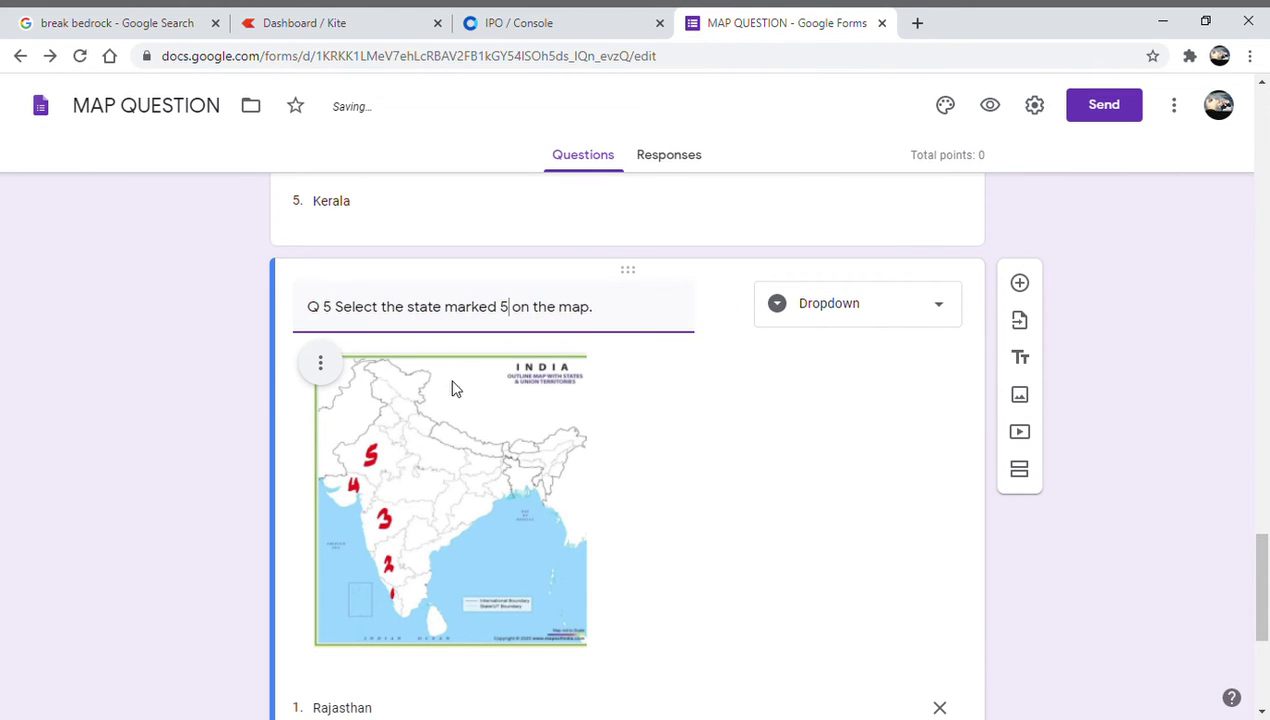
Retitle the fourth map question "Q 4. Select the state marked 4 on the map.".
scroll(468, 445, "up", 6)
scroll(476, 442, "up", 1)
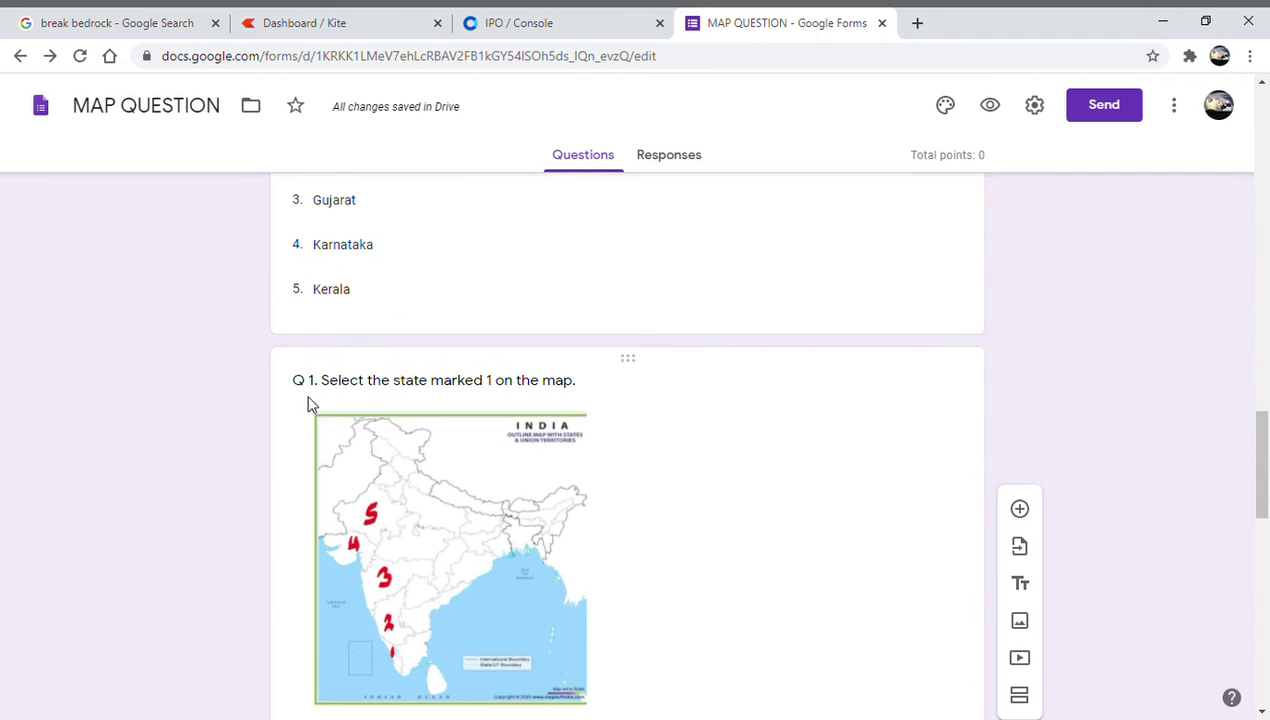
left_click(321, 389)
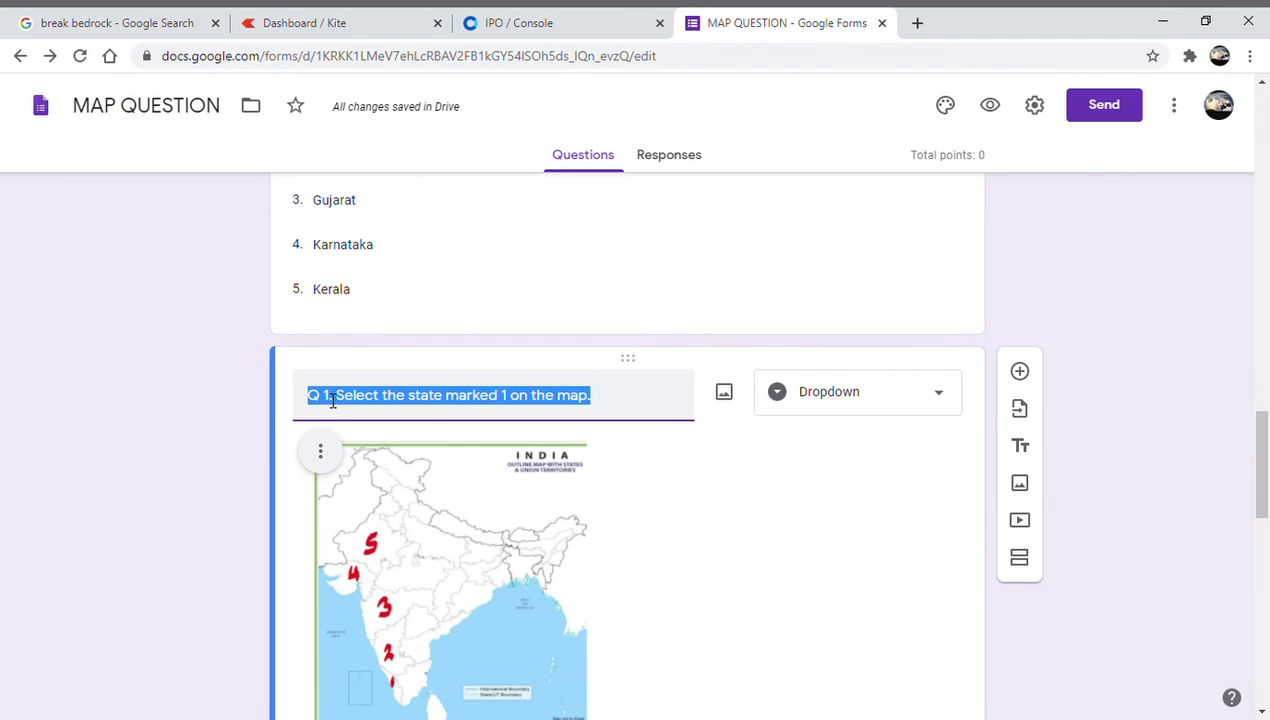
left_click(337, 400)
key("BackSpace")
type("4")
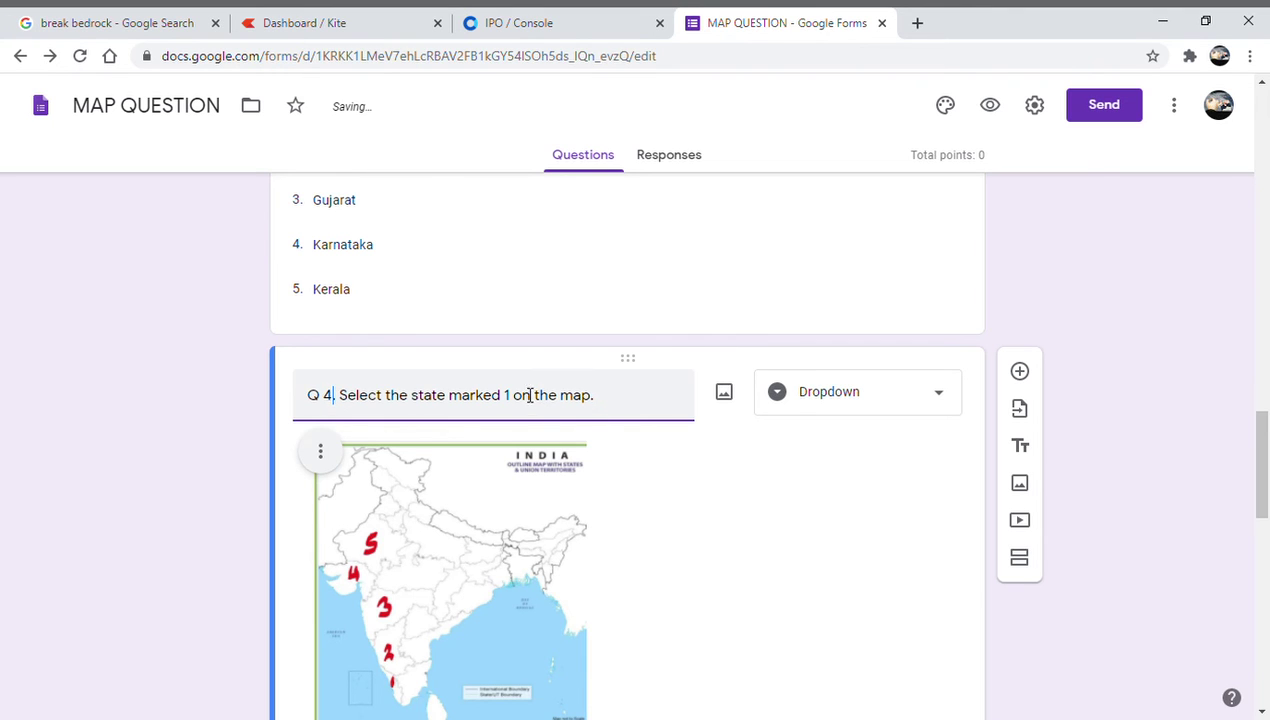
key("BackSpace")
type("4")
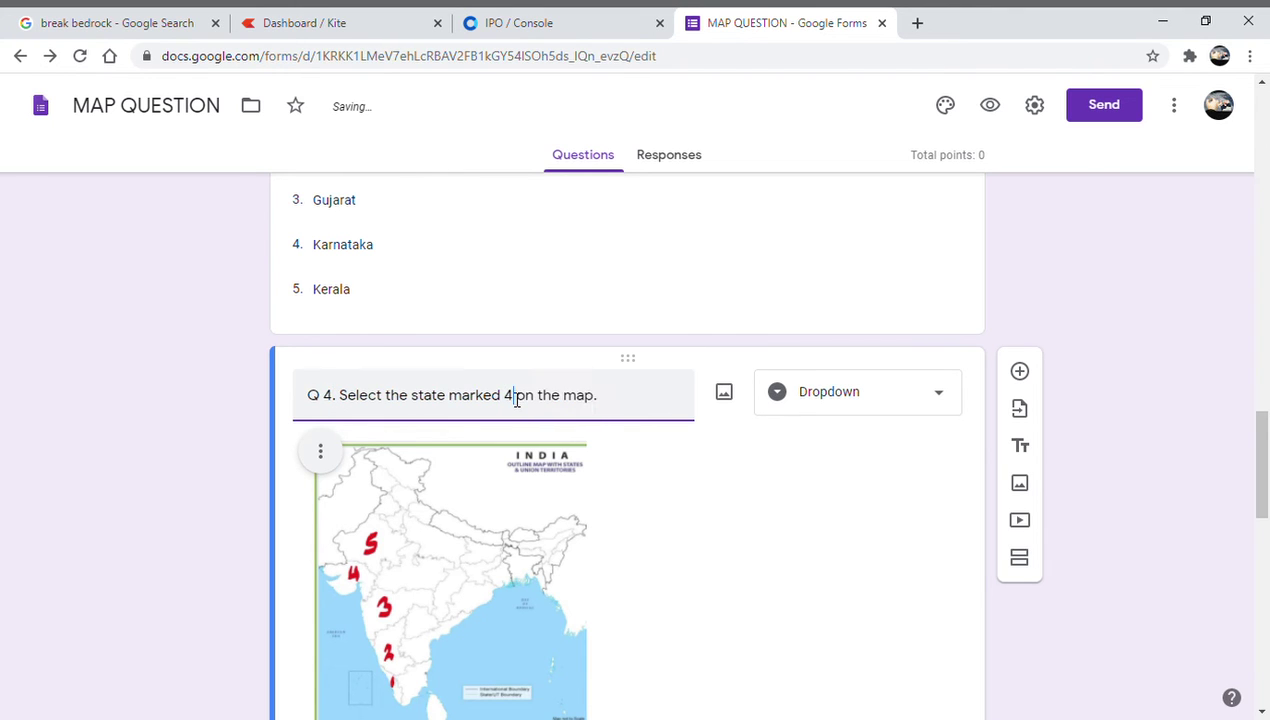
Change both numbers in the third map question's title to 3, for the question number and the marked state.
scroll(461, 477, "up", 6)
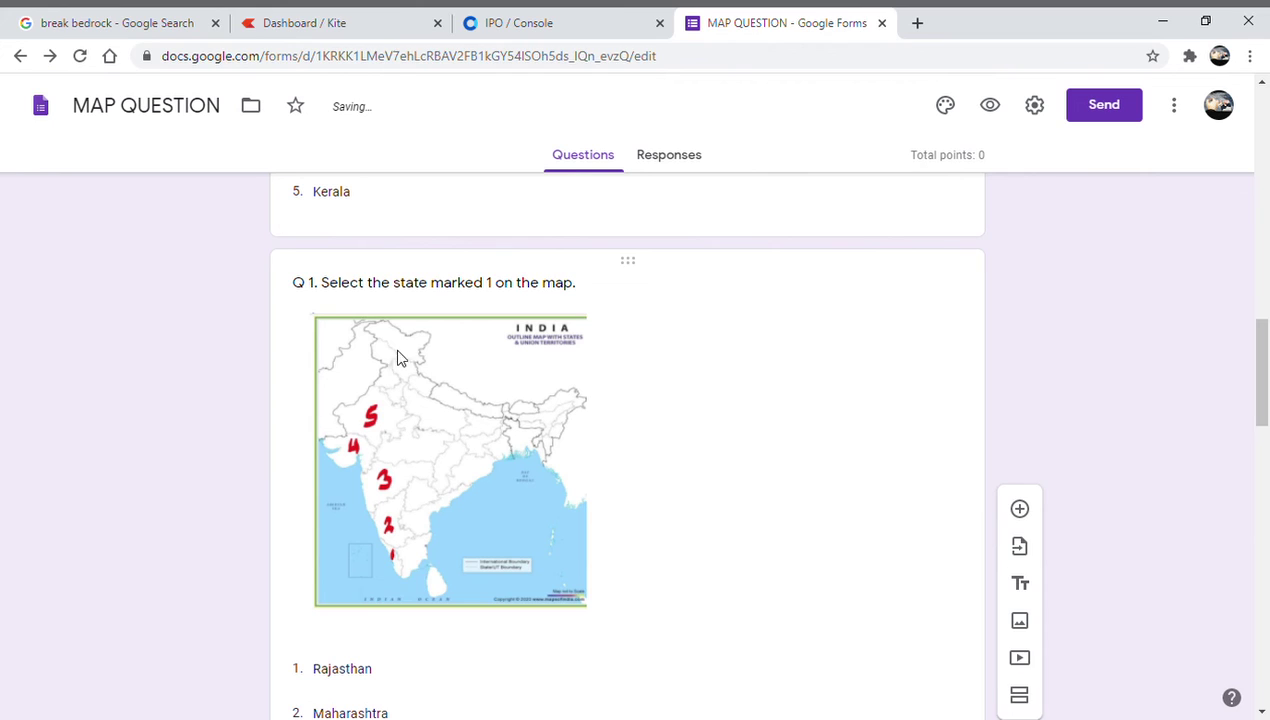
triple_click(321, 289)
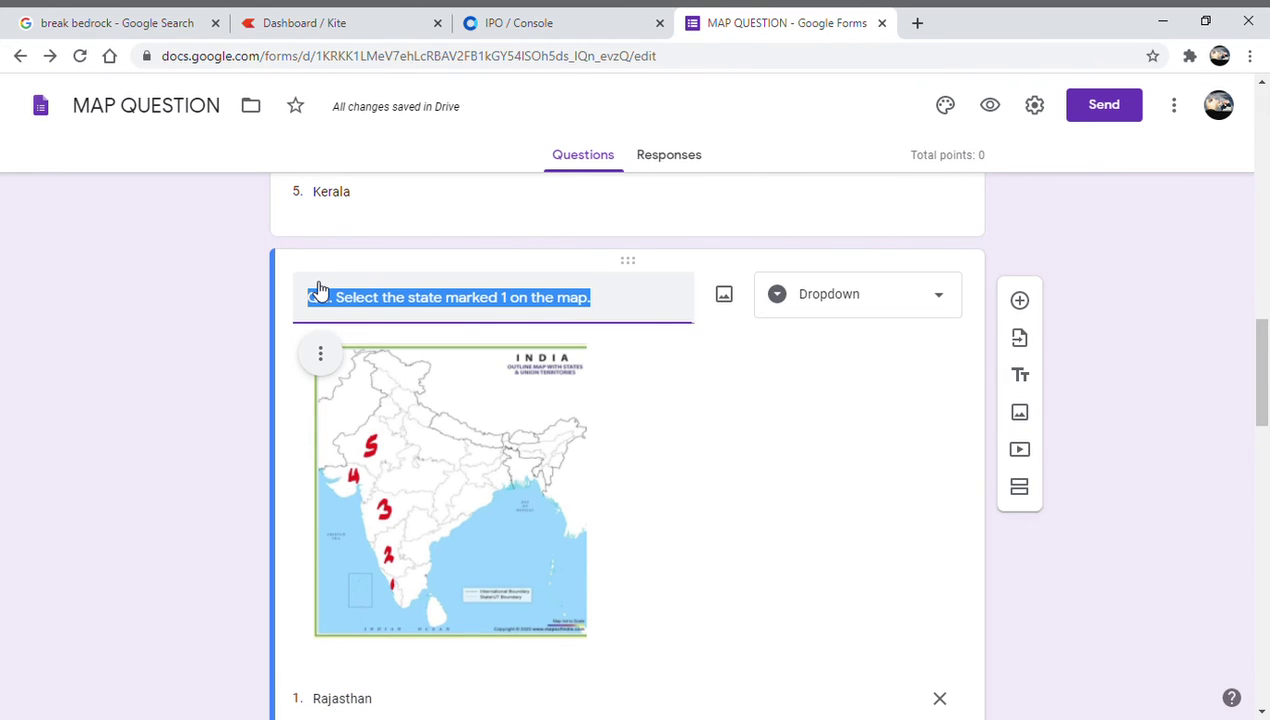
left_click(333, 300)
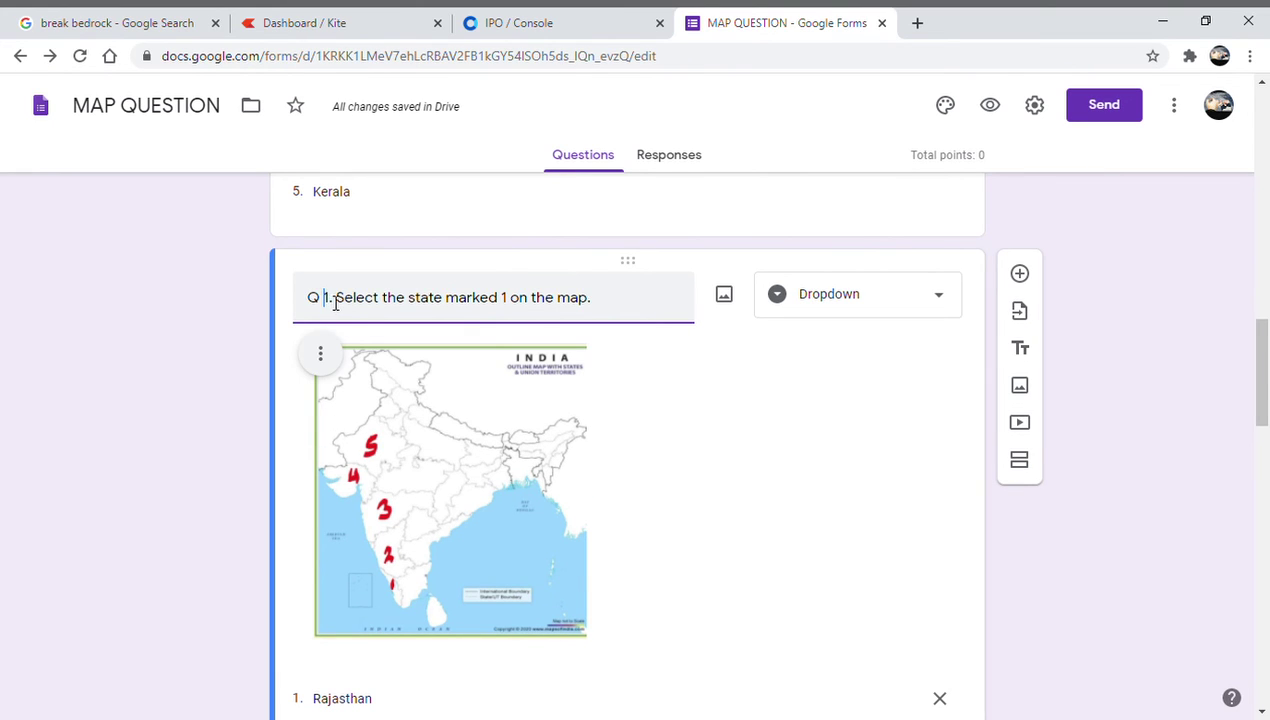
key("Delete")
type("3")
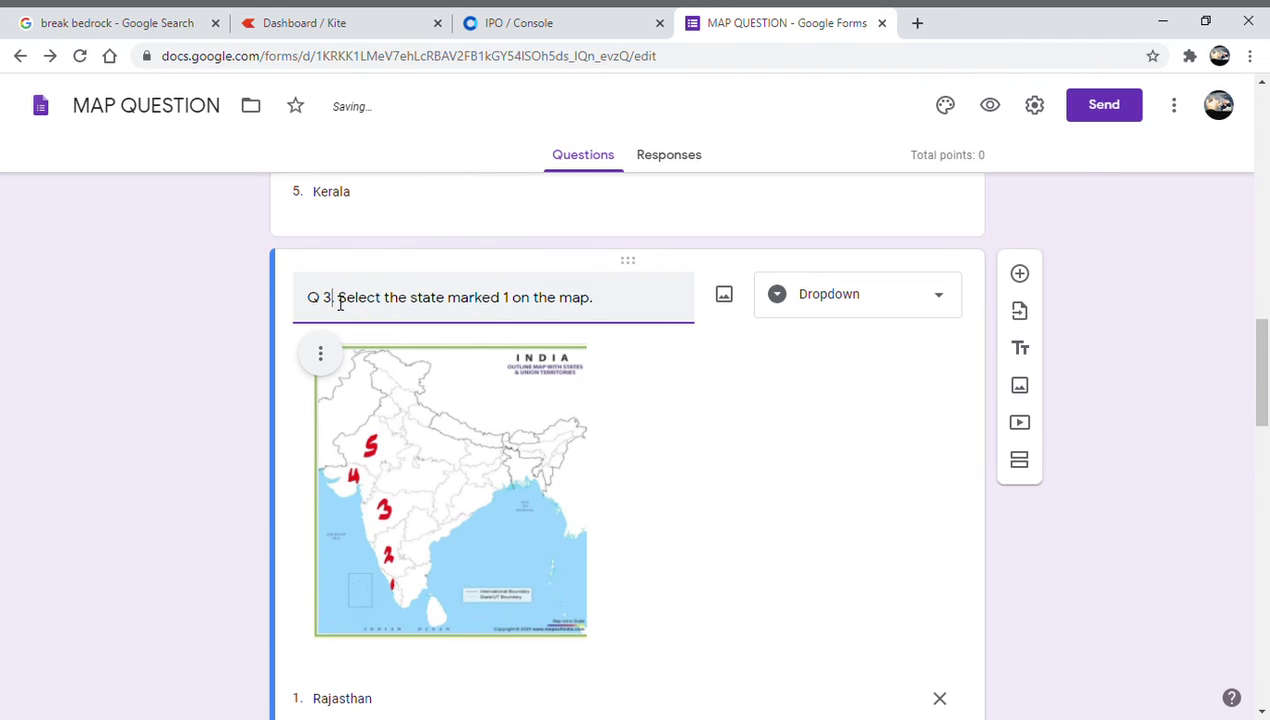
left_click(518, 304)
key("BackSpace")
key("BackSpace")
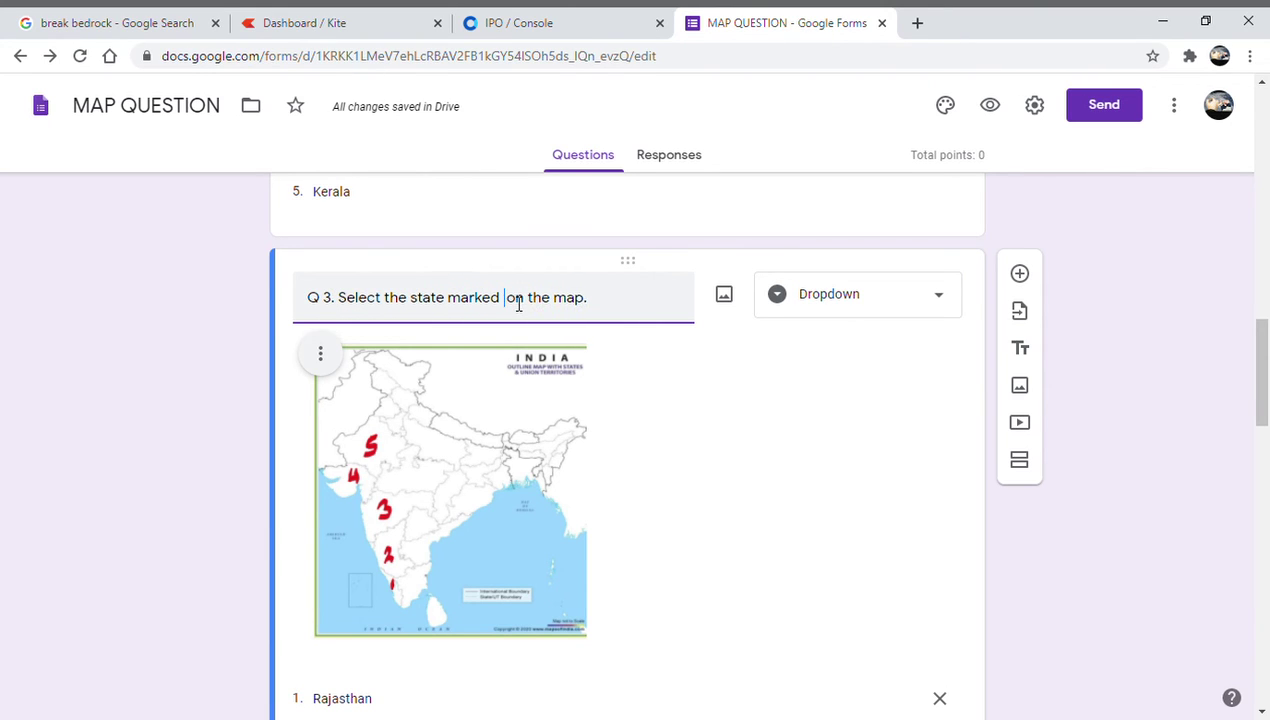
type("3")
Retitle the second map question "Q 2. Select the state marked 2 on the map.".
scroll(536, 465, "up", 13)
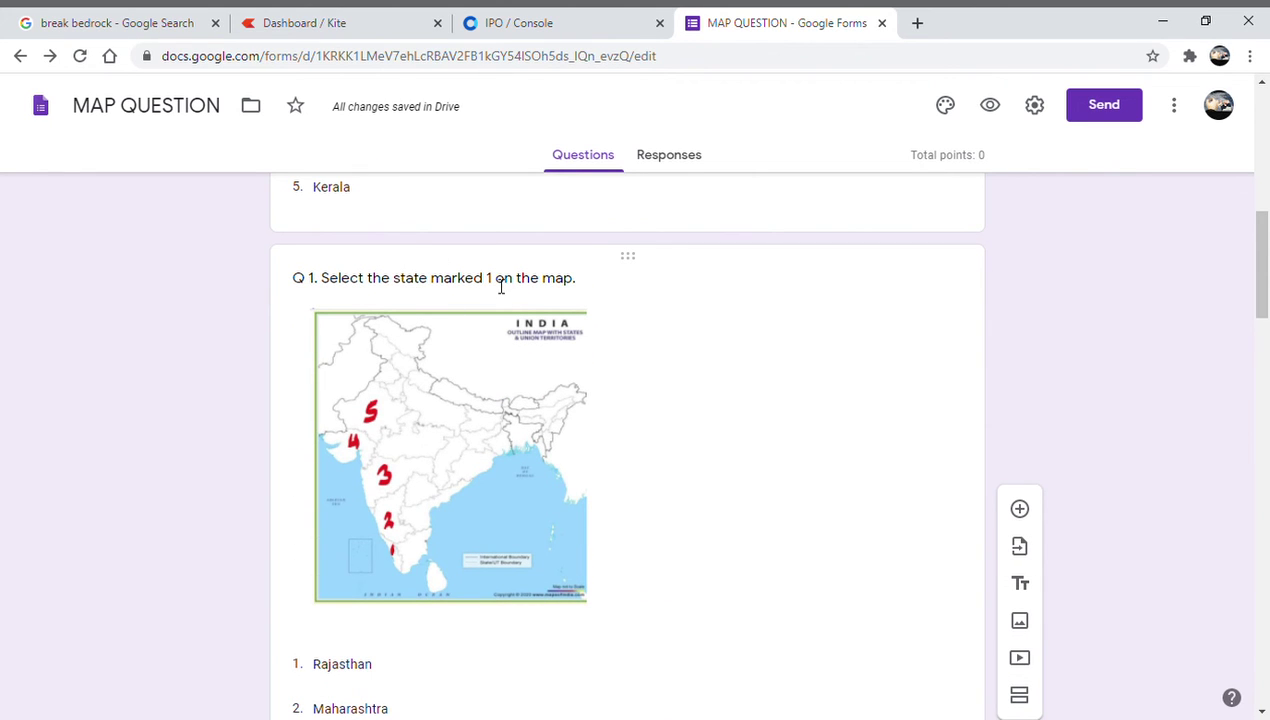
left_click(499, 281)
left_click(511, 294)
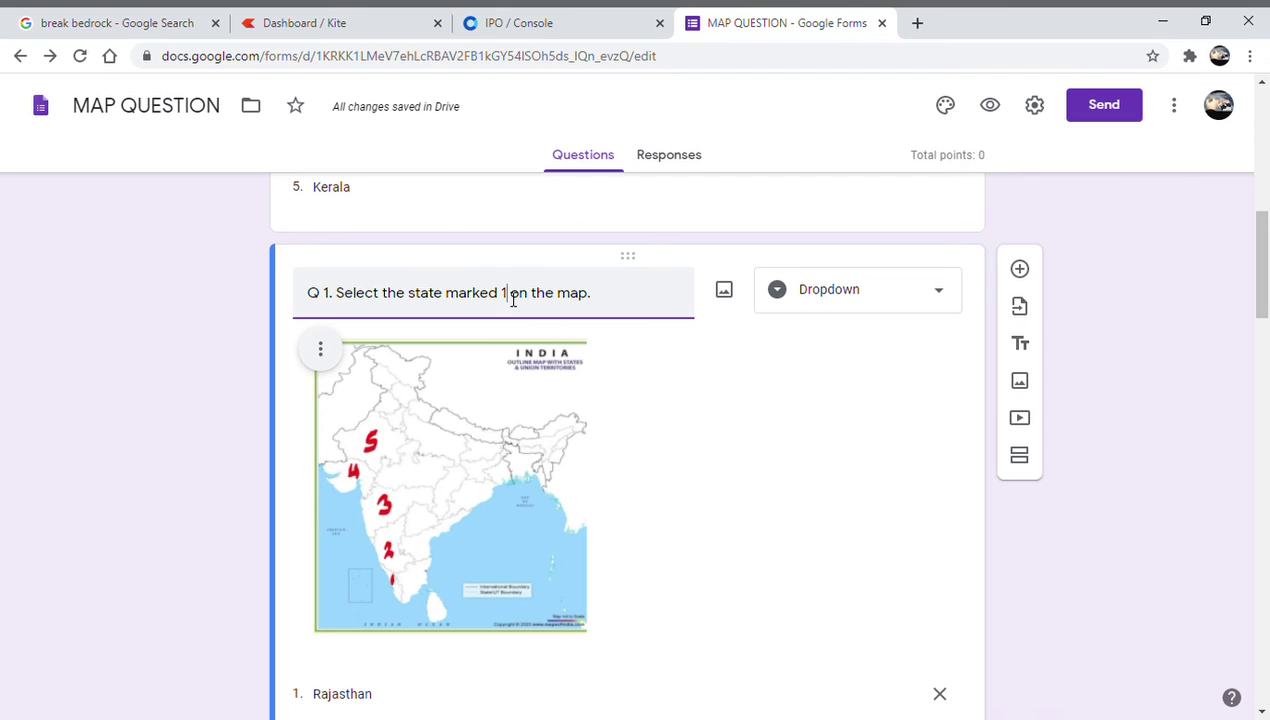
key("BackSpace")
type("2")
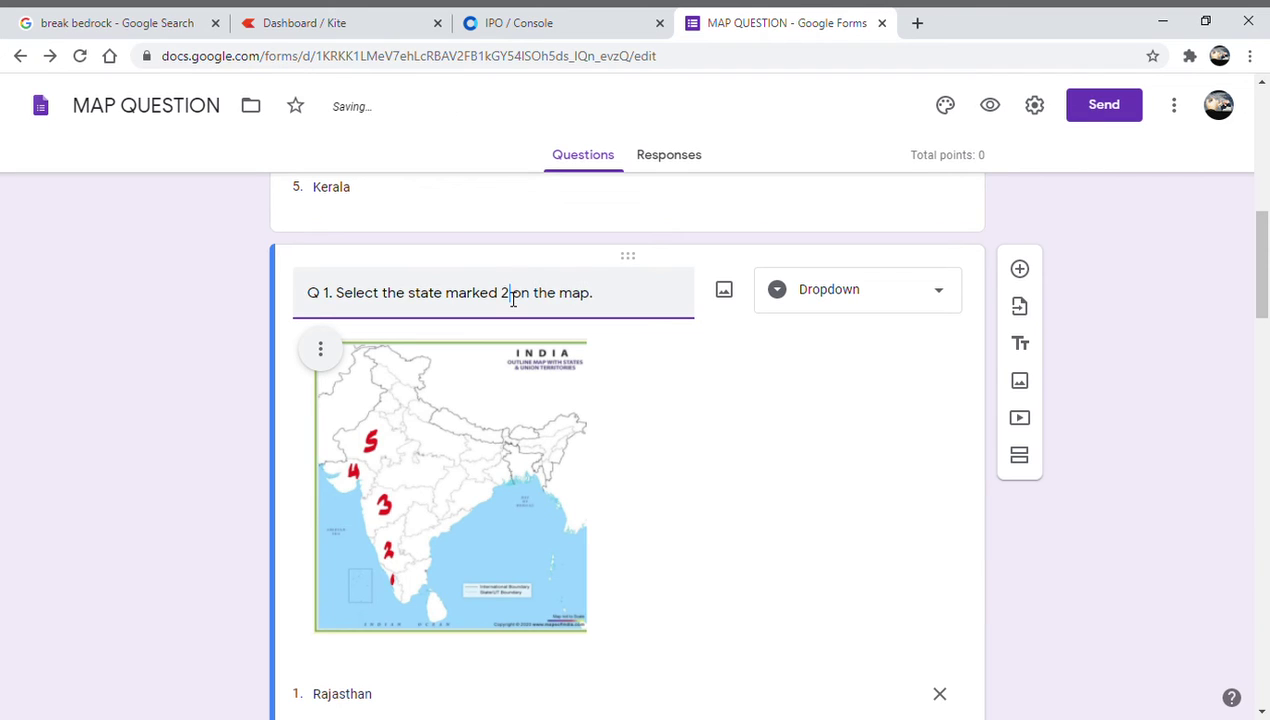
left_click(318, 294)
double_click(333, 302)
type("2")
left_click(584, 244)
Open the answer key of question 1 and mark Kerala as the correct answer.
scroll(558, 386, "up", 6)
scroll(560, 386, "up", 2)
scroll(752, 495, "down", 7)
left_click(663, 270)
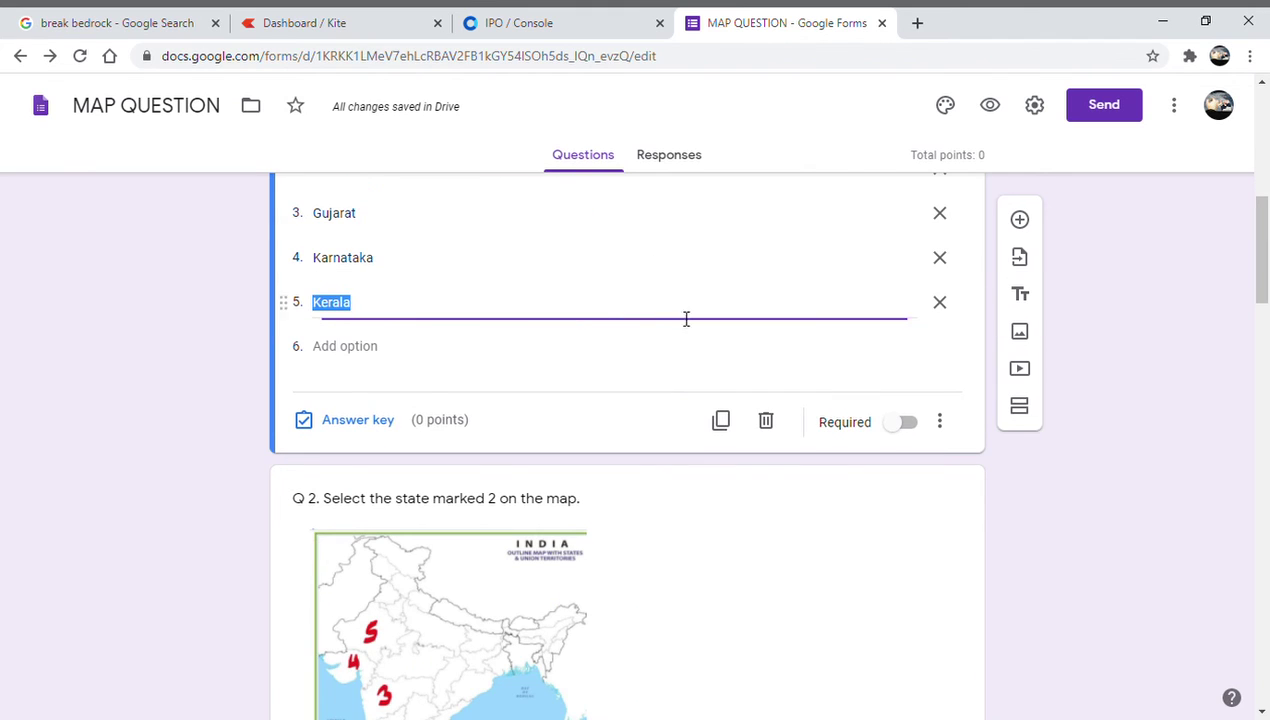
left_click(352, 424)
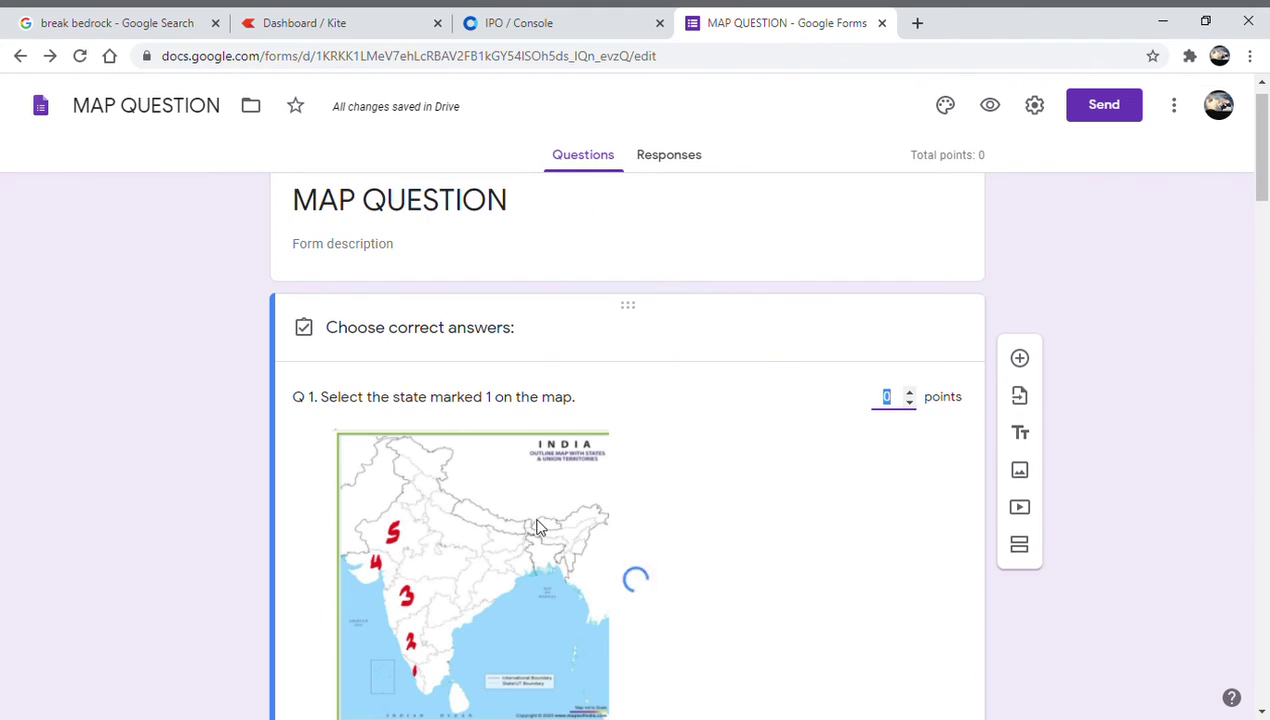
scroll(540, 520, "down", 1)
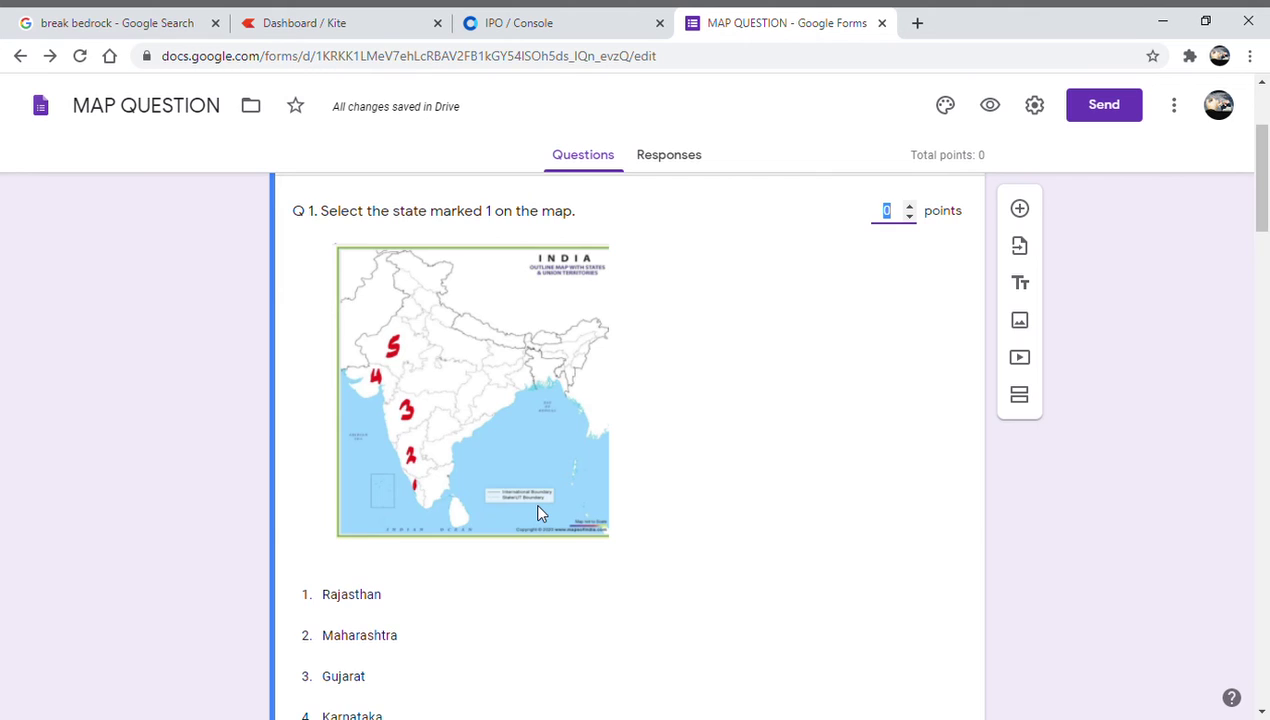
scroll(540, 513, "down", 3)
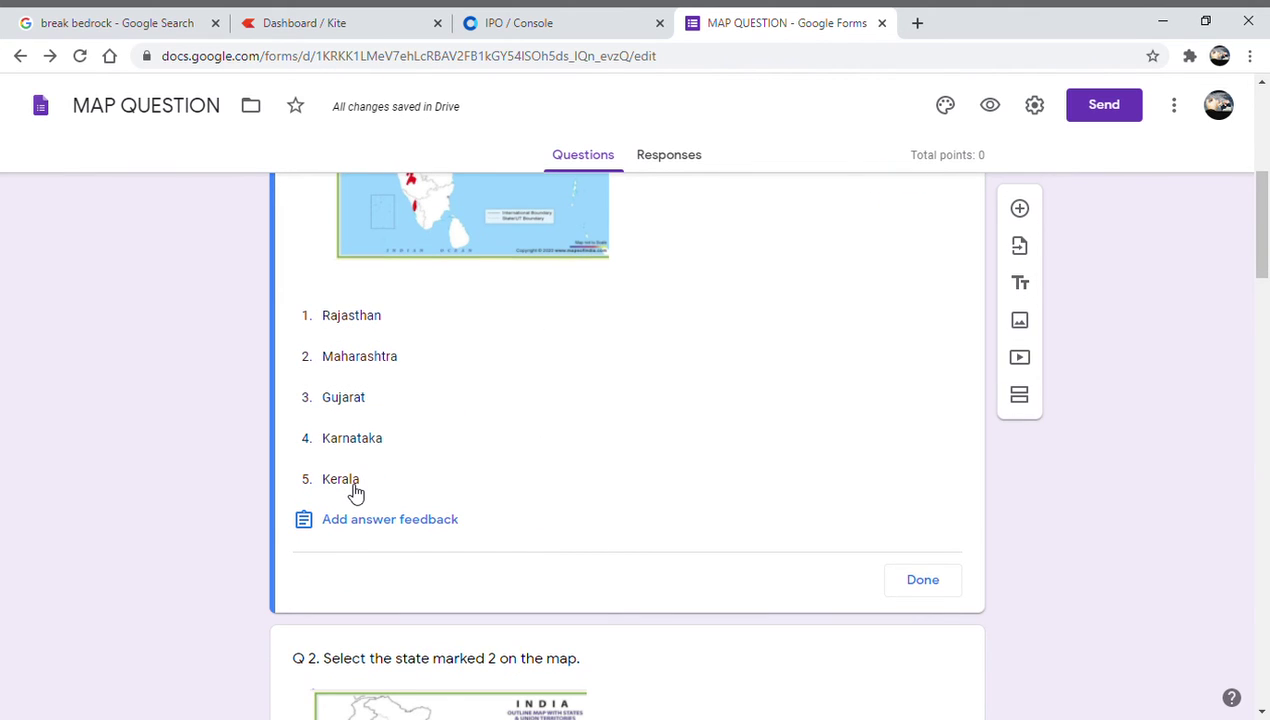
left_click(356, 484)
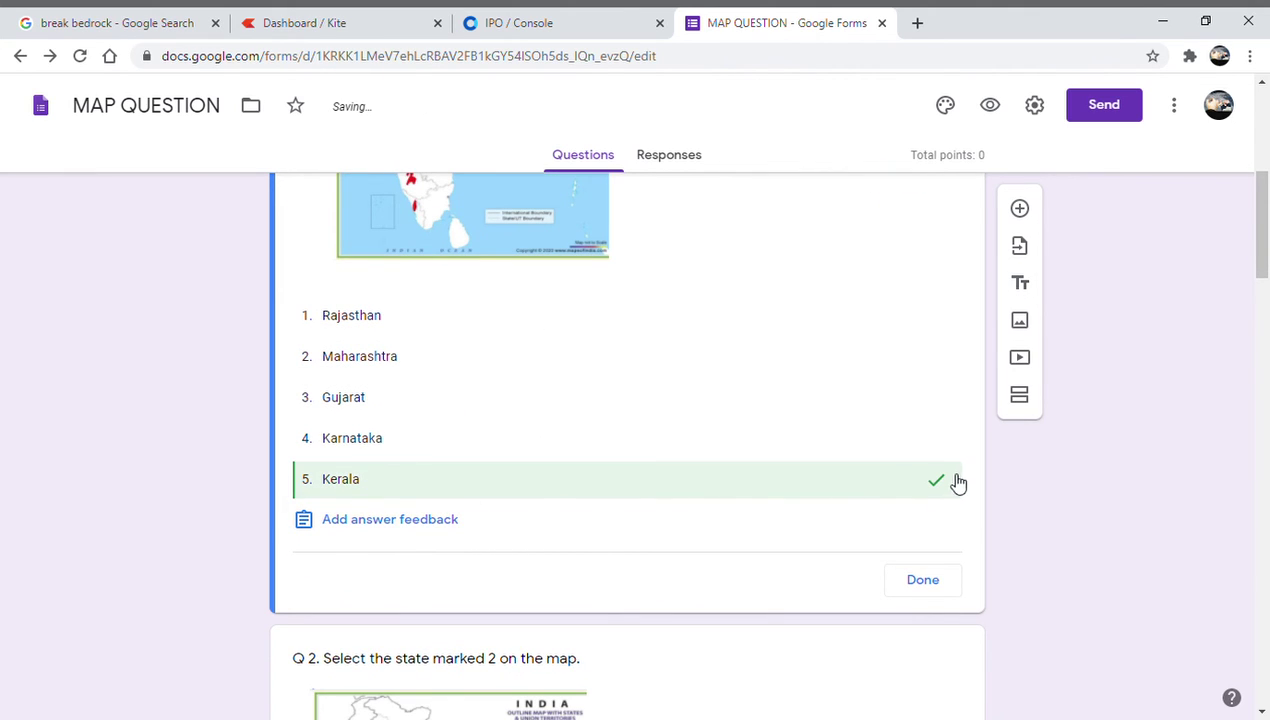
Set question 1 to 1 point and finish its answer key.
scroll(858, 385, "up", 5)
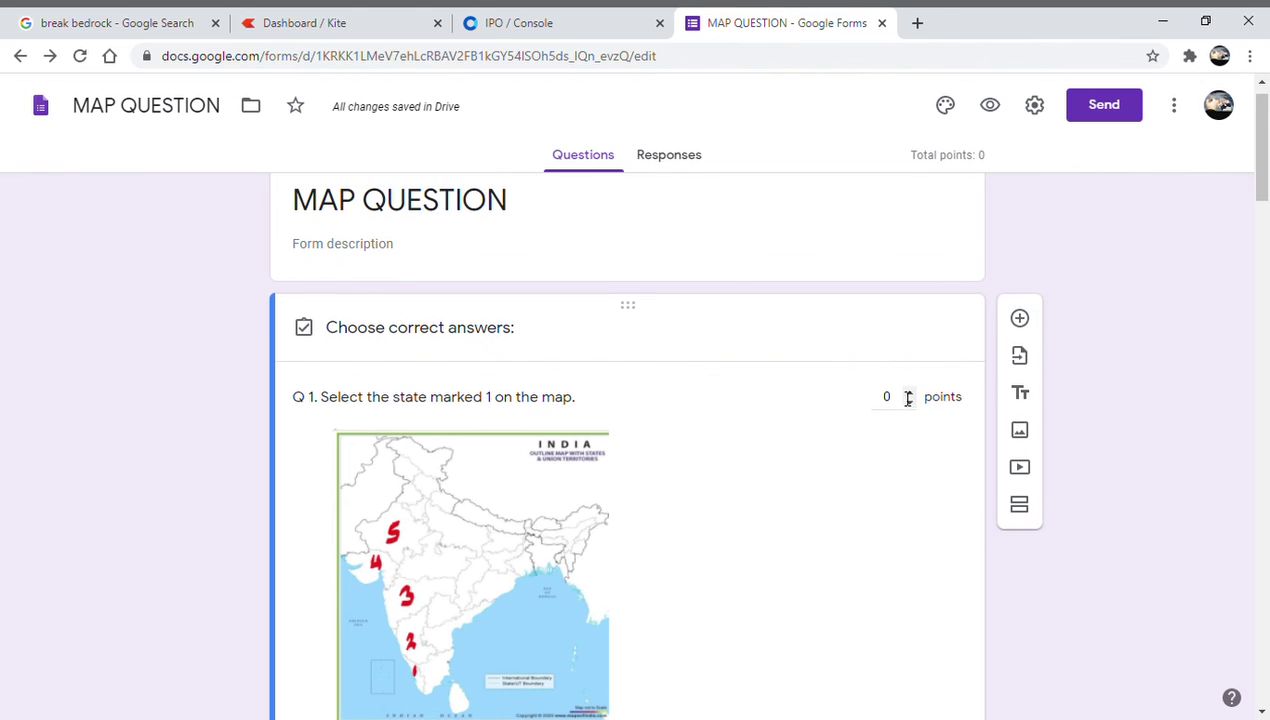
left_click(910, 398)
scroll(859, 530, "down", 6)
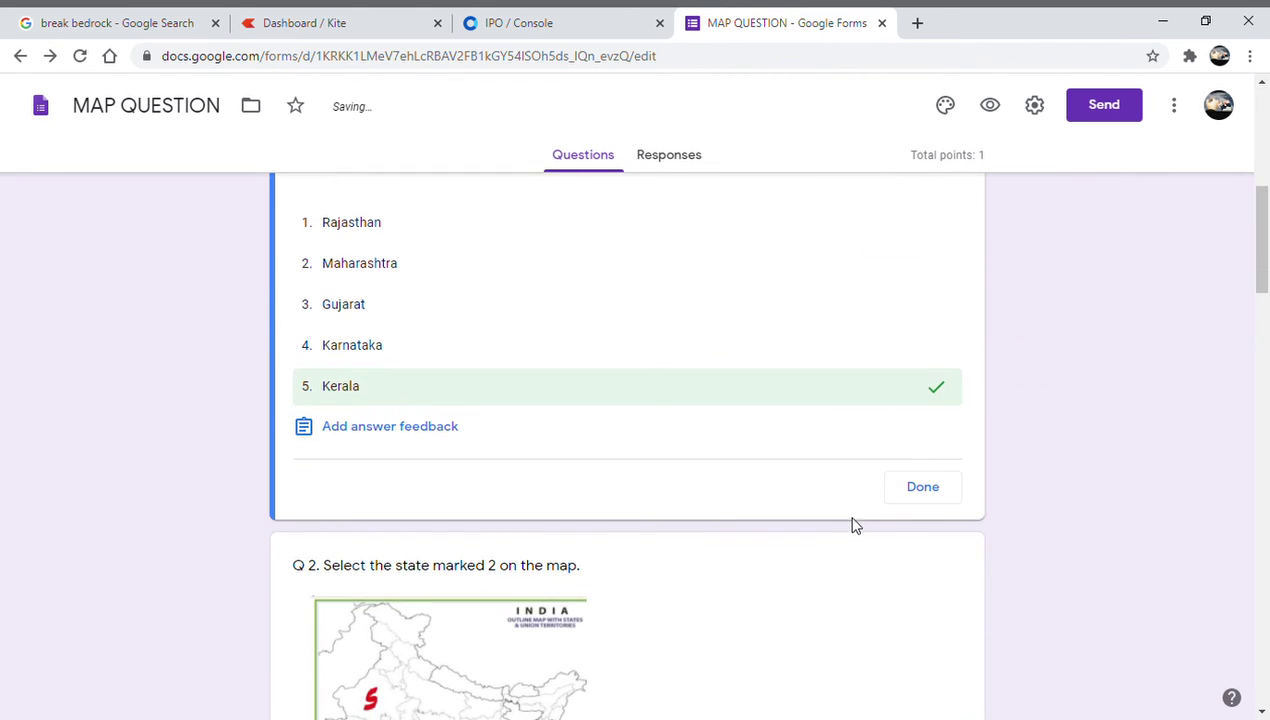
left_click(922, 487)
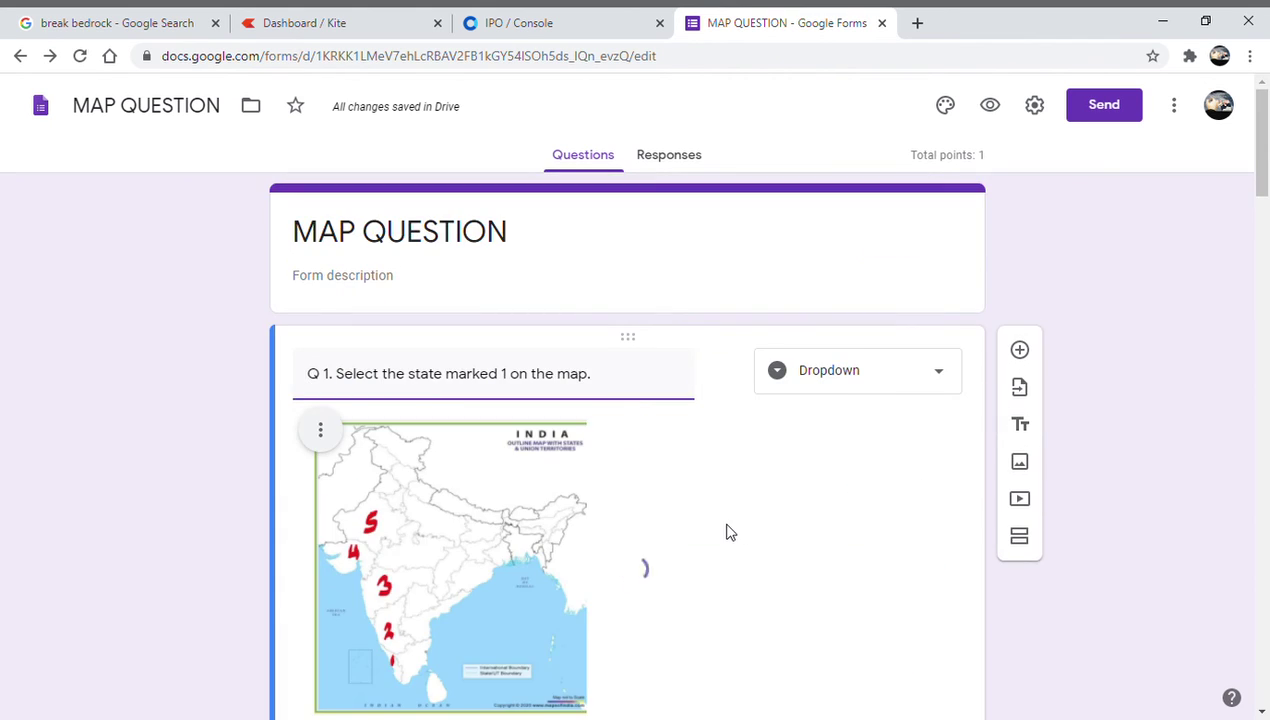
Open the answer key of question 2 and mark Karnataka as the correct answer.
scroll(729, 530, "down", 5)
scroll(729, 531, "down", 8)
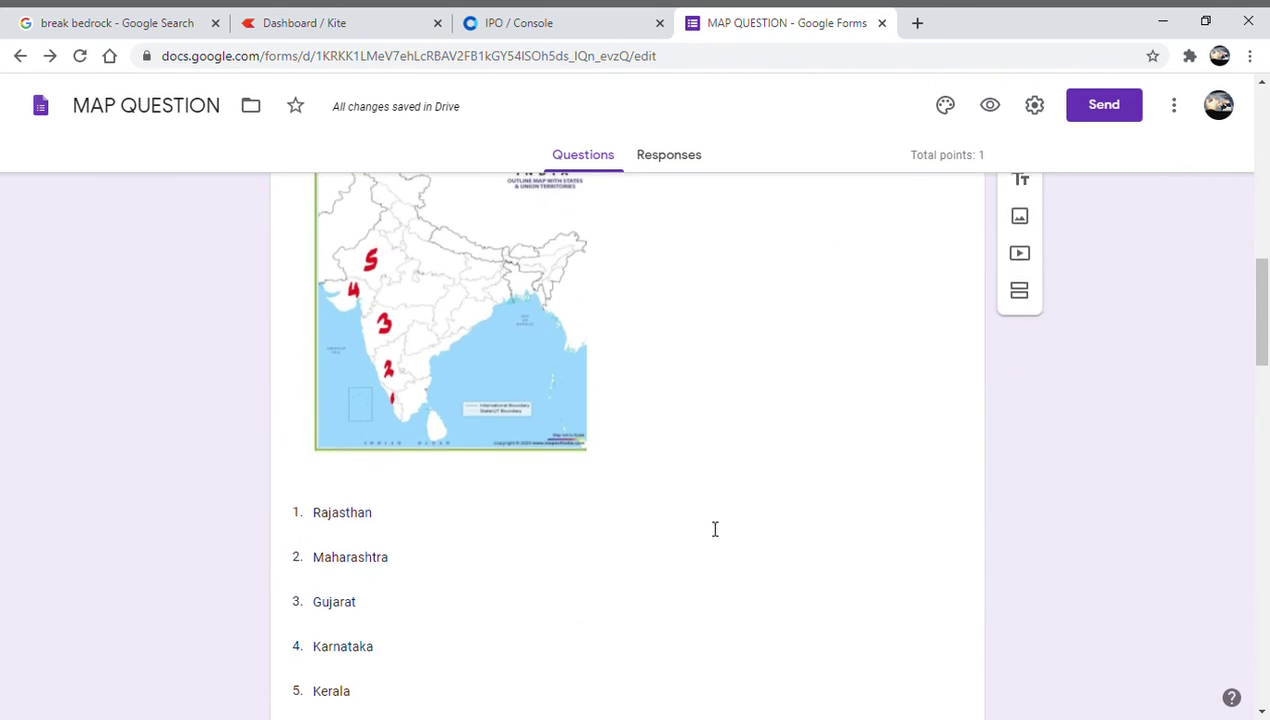
left_click(413, 392)
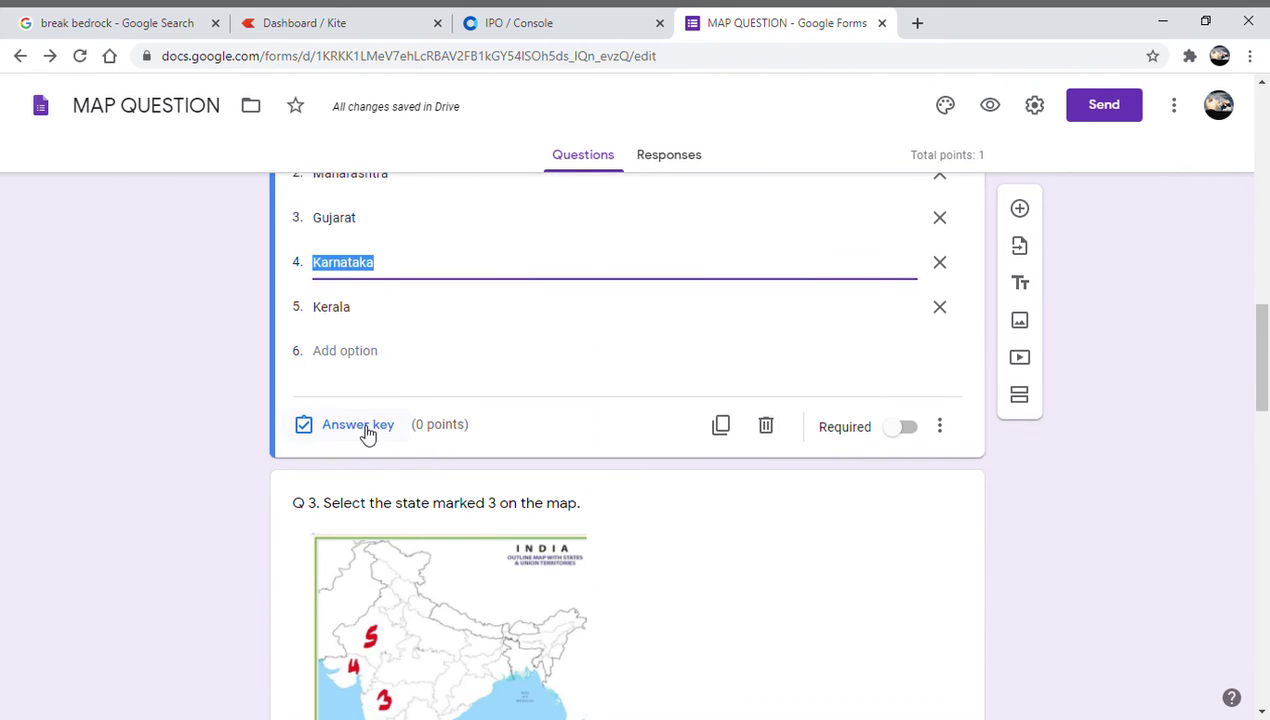
left_click(366, 434)
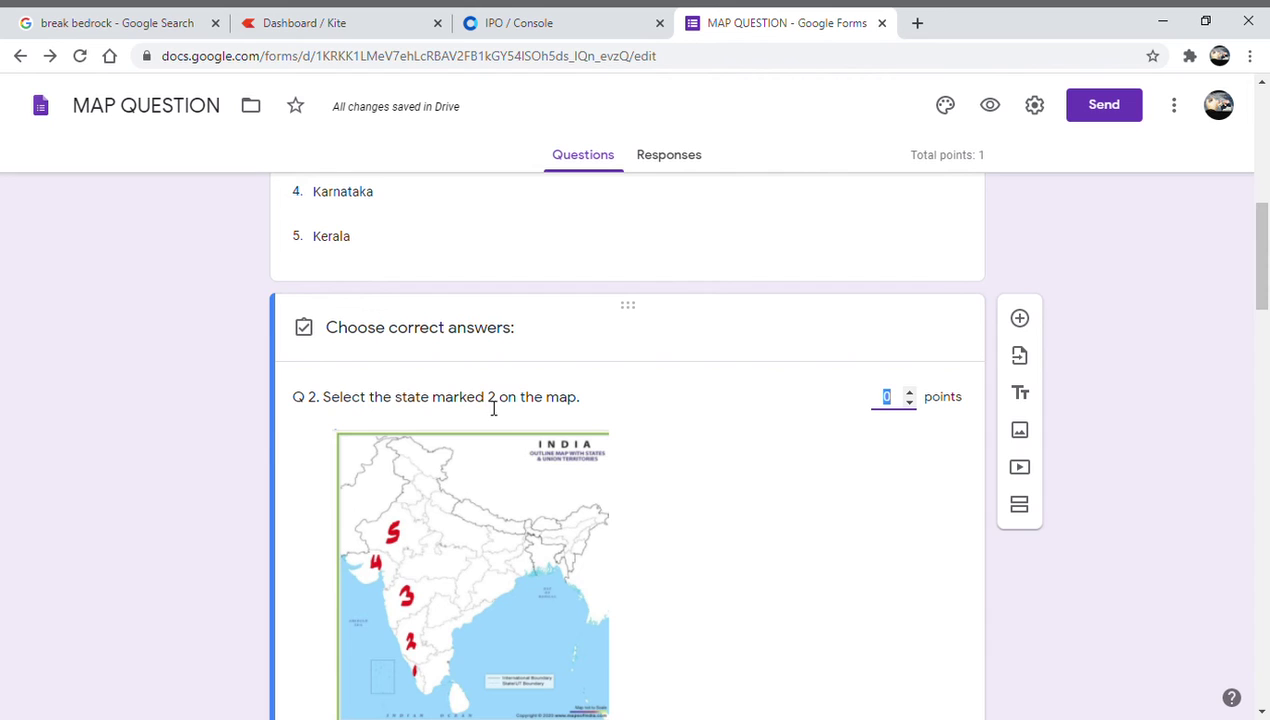
scroll(503, 413, "down", 4)
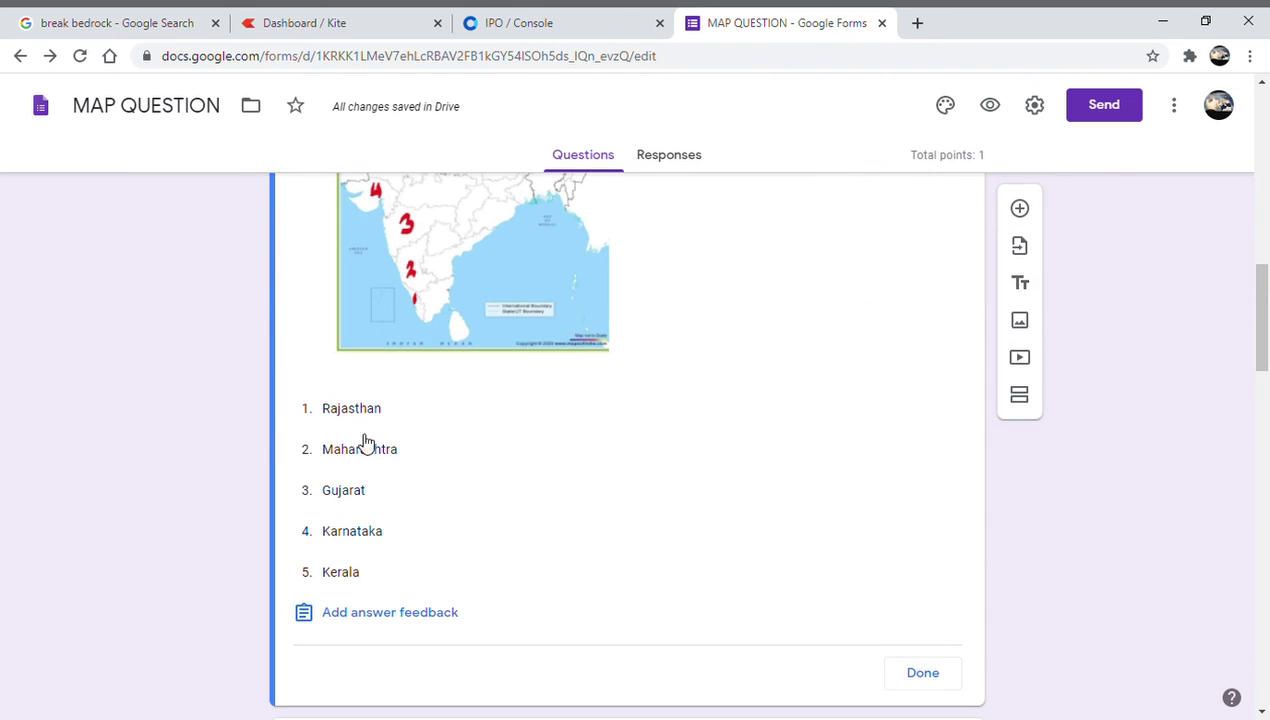
left_click(334, 533)
Assign 1 point to question 2 and close its answer key.
scroll(581, 607, "down", 1)
scroll(655, 548, "up", 3)
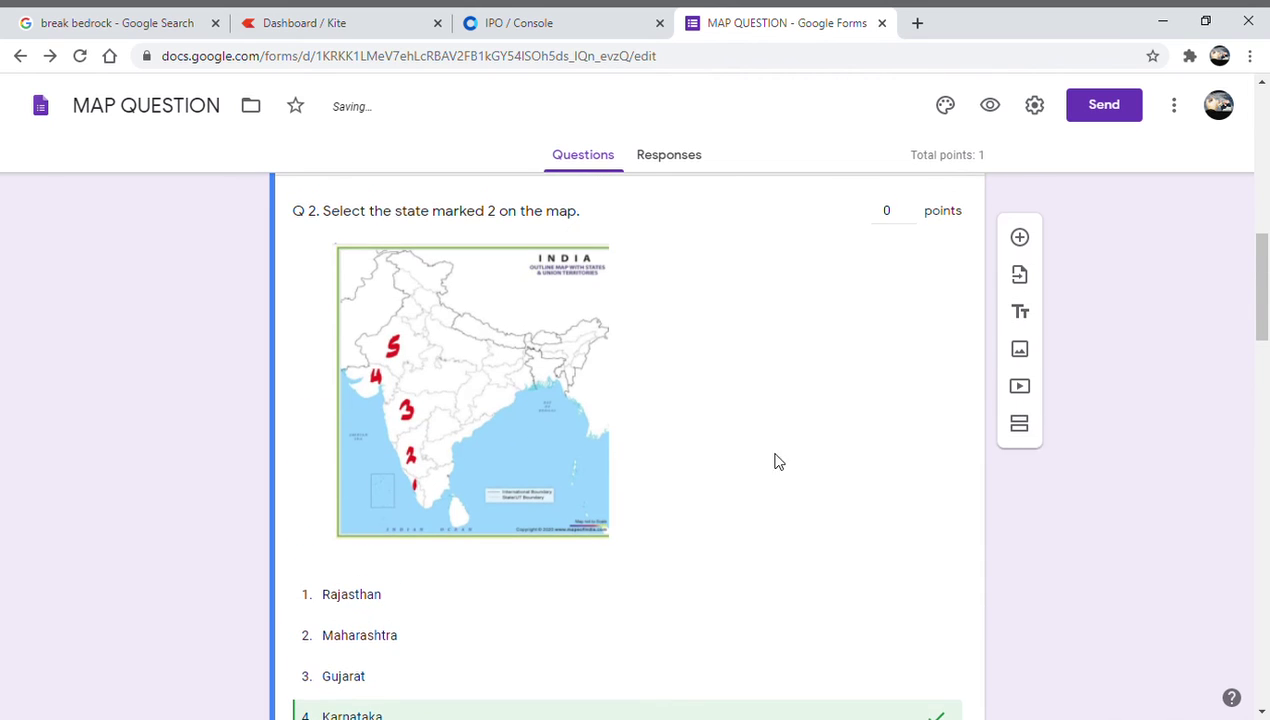
left_click(911, 206)
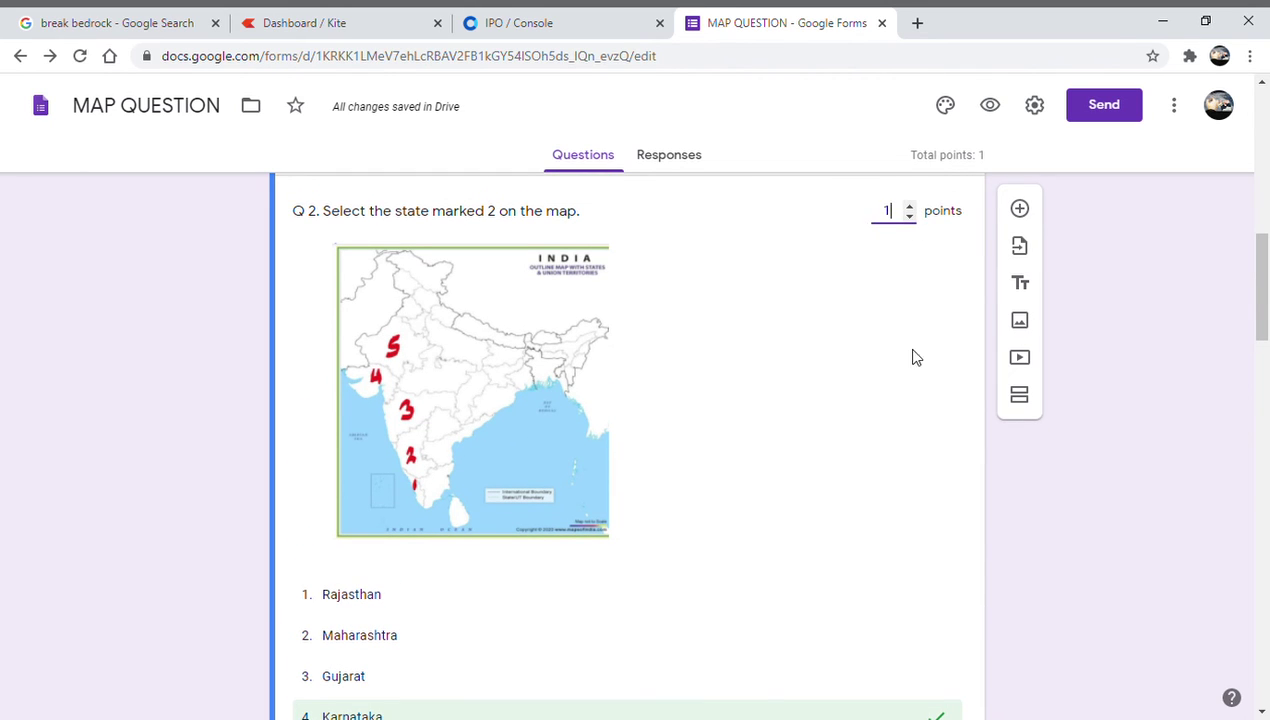
scroll(831, 482, "down", 5)
left_click(922, 394)
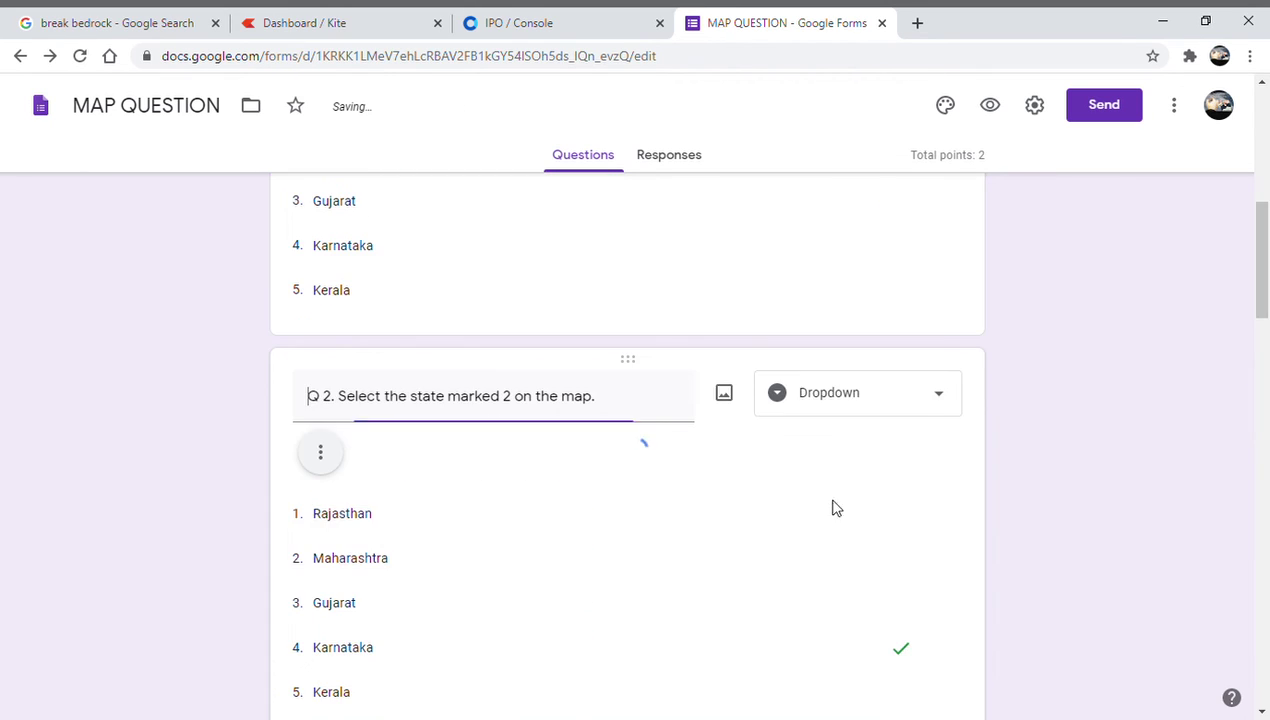
scroll(697, 601, "down", 3)
scroll(697, 601, "up", 2)
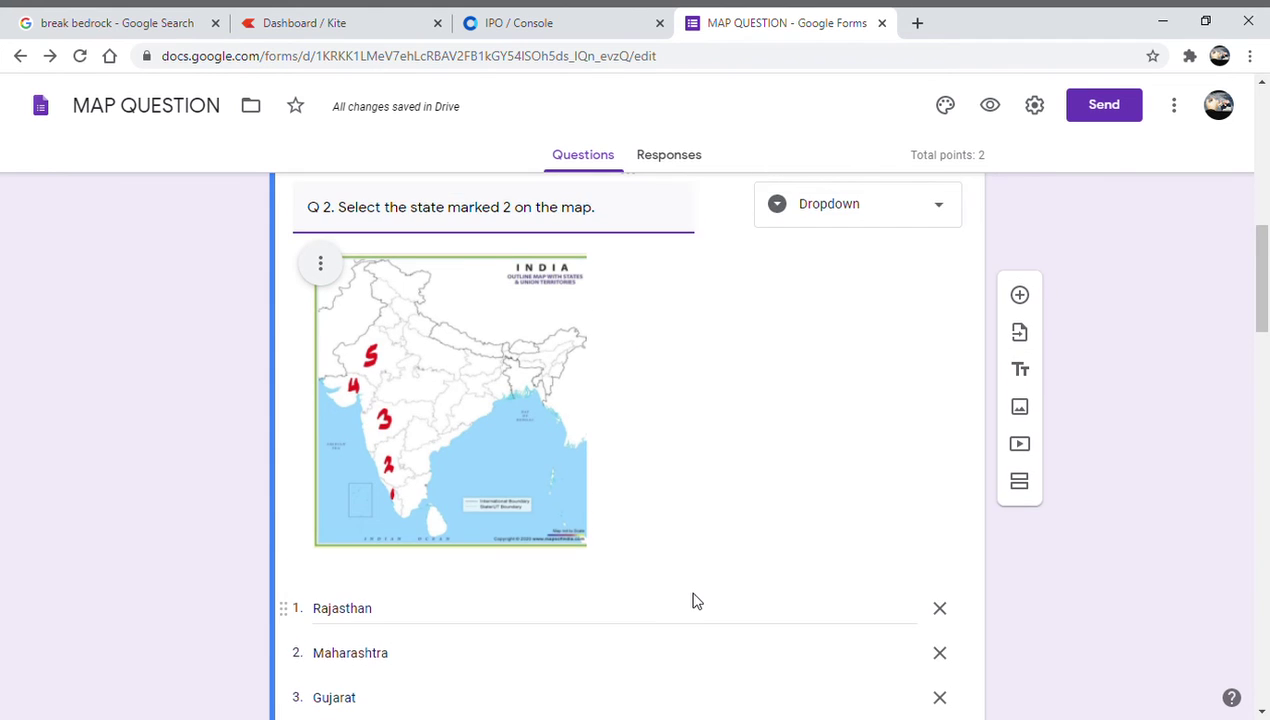
Open the answer key of question 3 and mark Maharashtra as the correct answer.
scroll(697, 601, "down", 5)
scroll(697, 599, "down", 4)
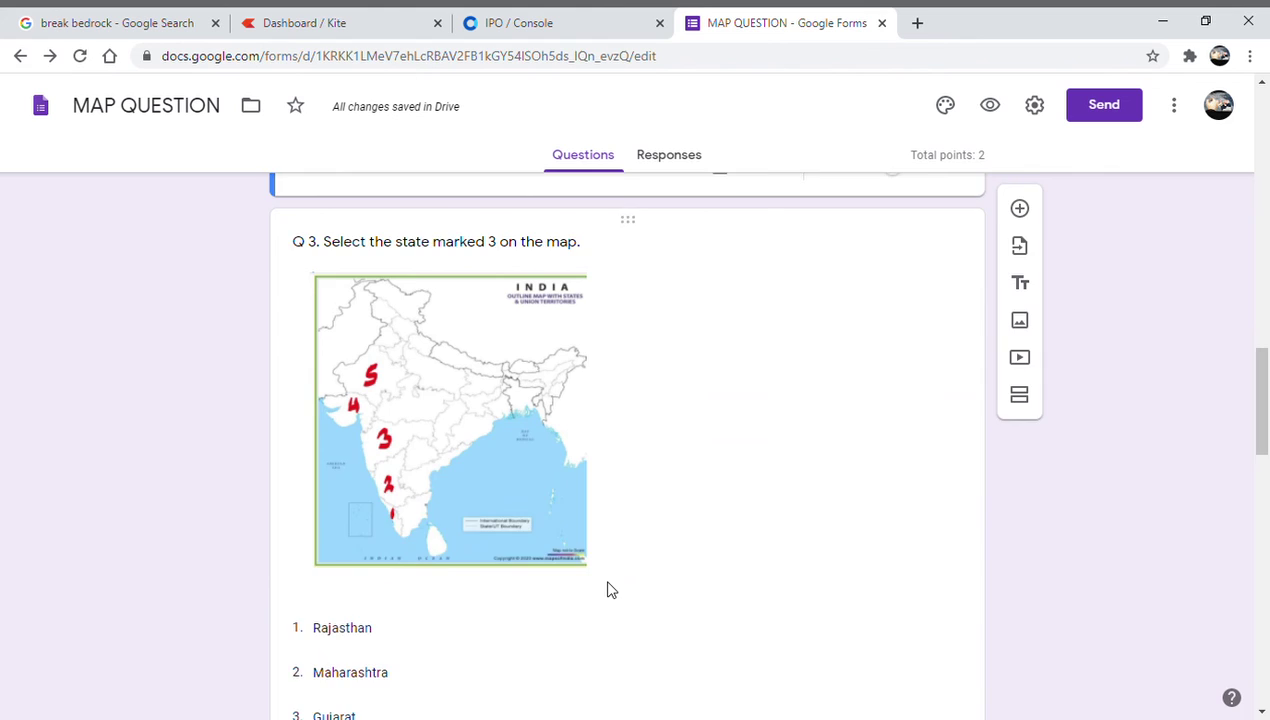
scroll(612, 590, "down", 2)
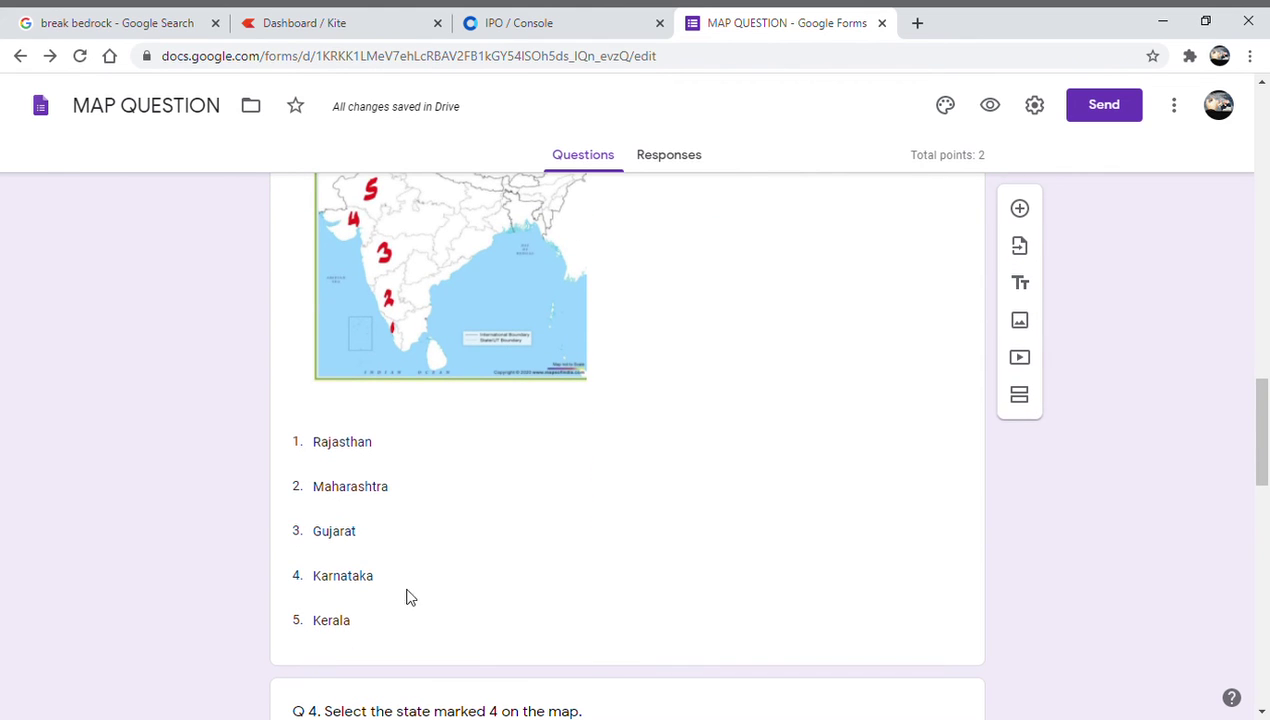
left_click(349, 496)
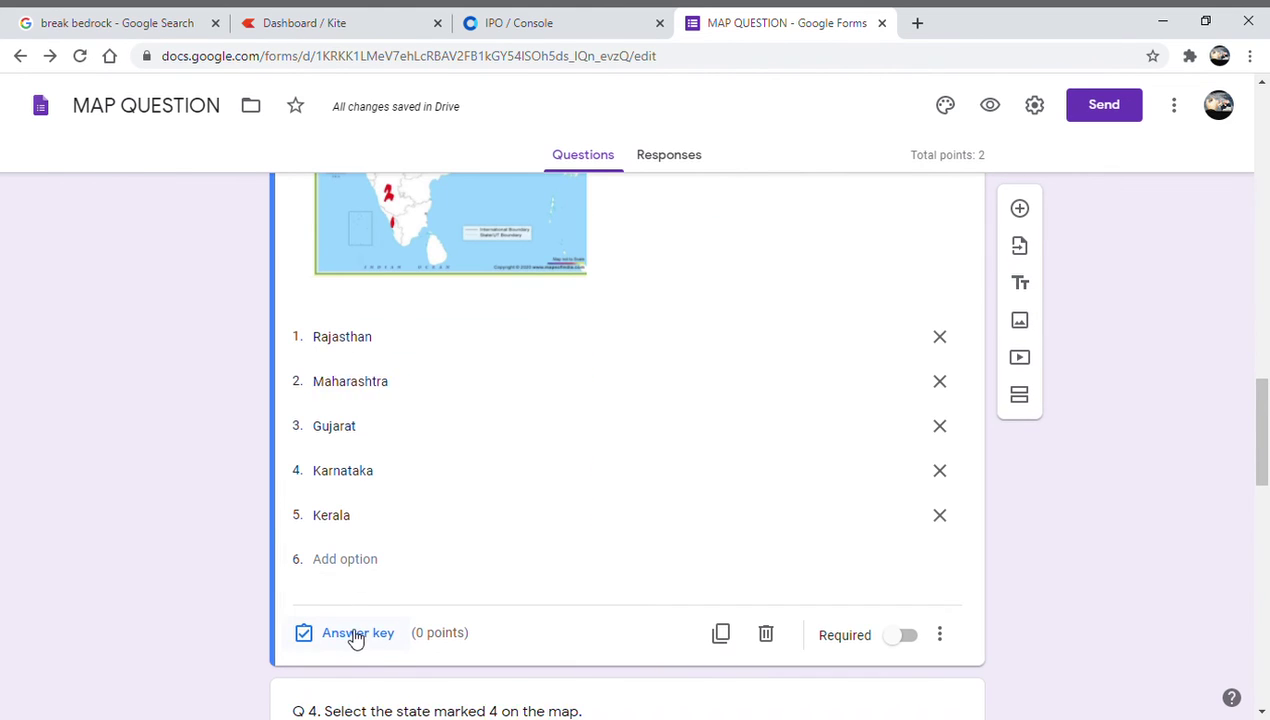
left_click(355, 633)
scroll(465, 590, "down", 6)
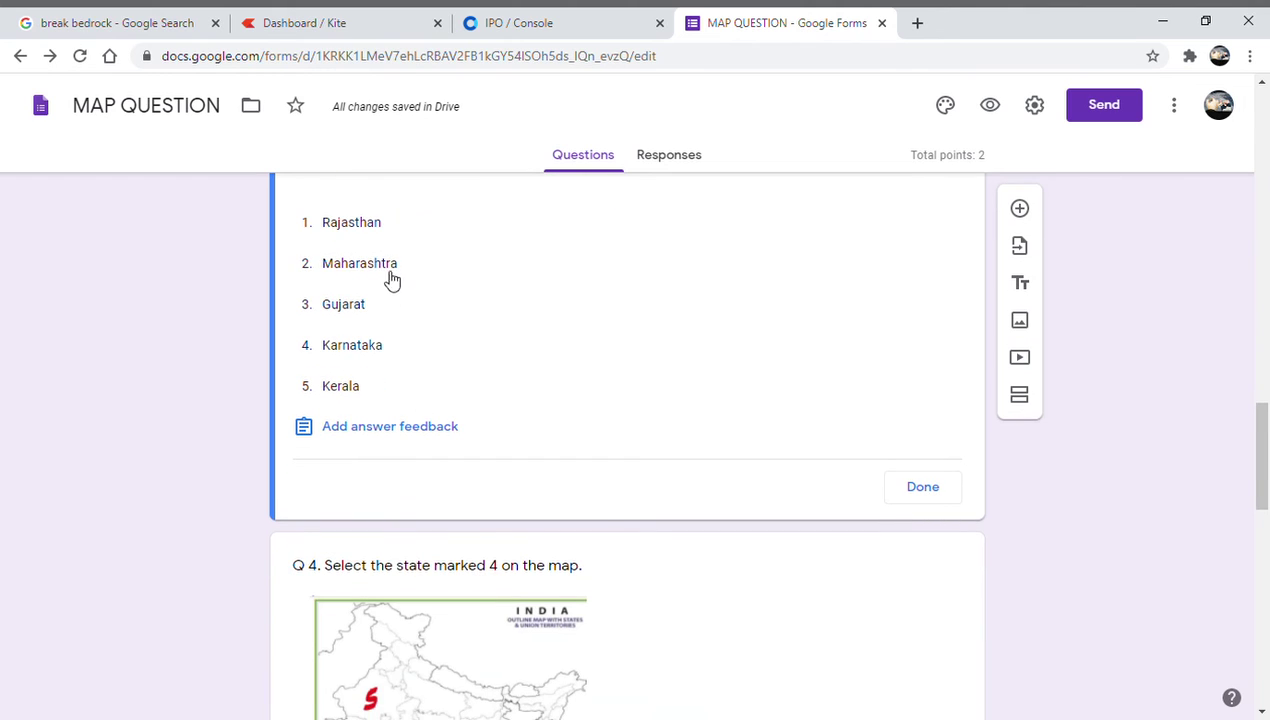
left_click(393, 270)
Set question 3 to 1 point and finish its answer key.
scroll(702, 395, "up", 5)
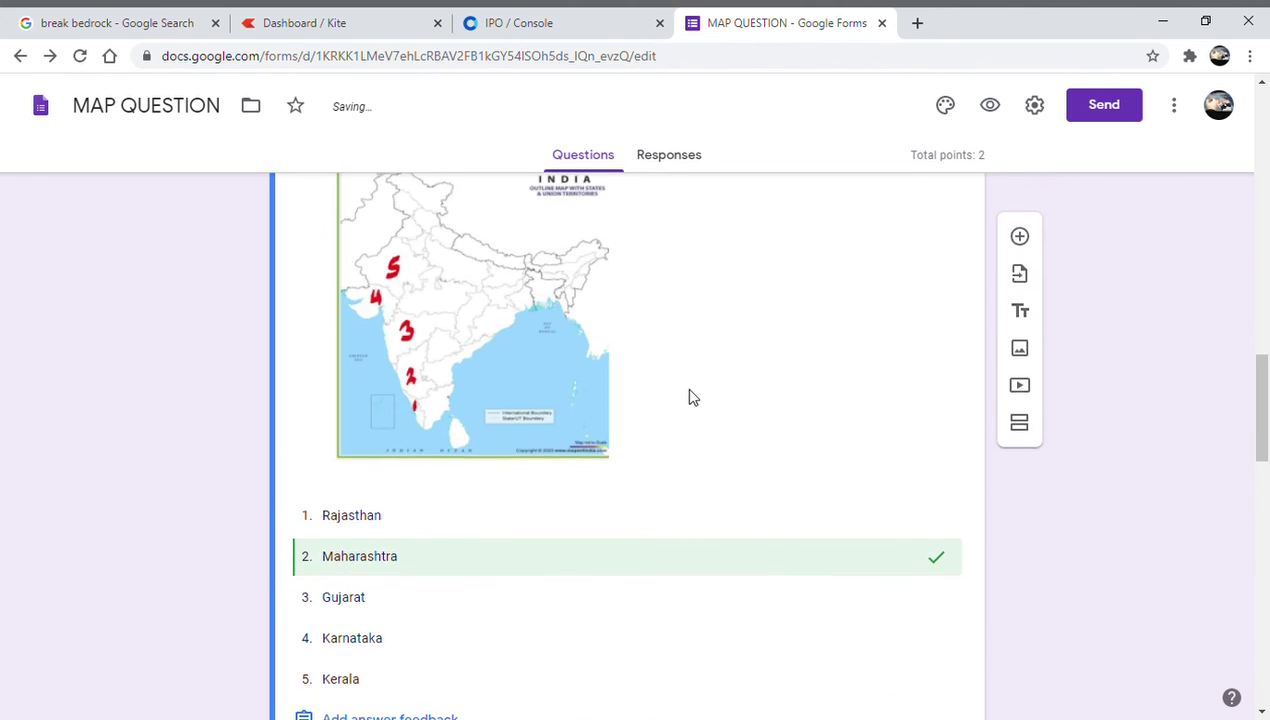
left_click(911, 302)
scroll(848, 495, "down", 5)
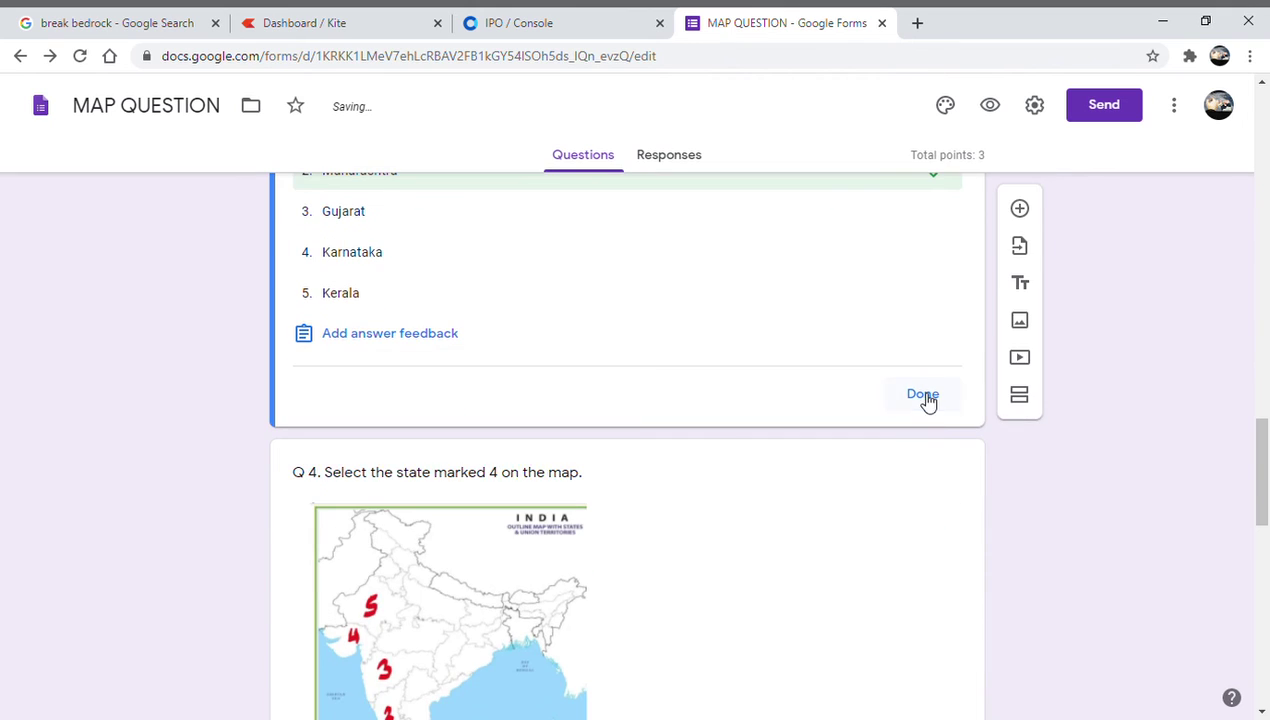
left_click(922, 395)
Open the answer key of question 4 and mark Gujarat as the correct answer.
scroll(641, 672, "down", 5)
scroll(476, 598, "down", 2)
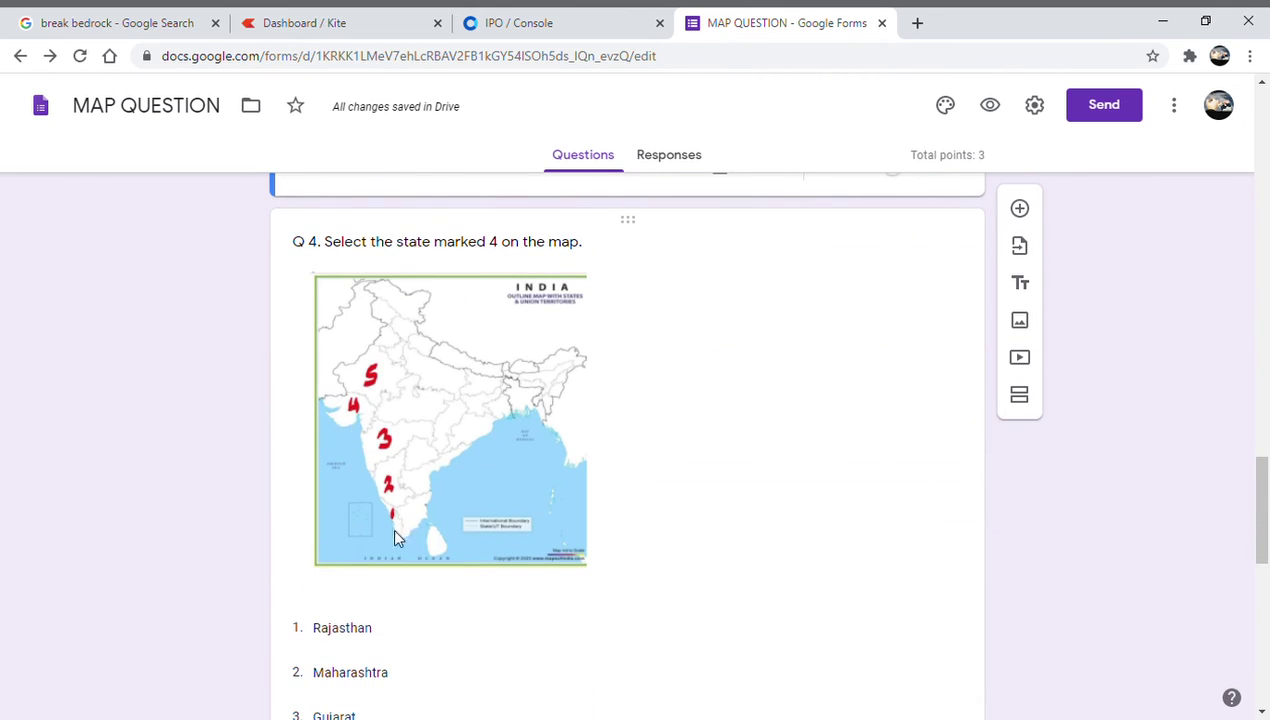
scroll(400, 536, "down", 2)
scroll(455, 643, "down", 2)
left_click(480, 497)
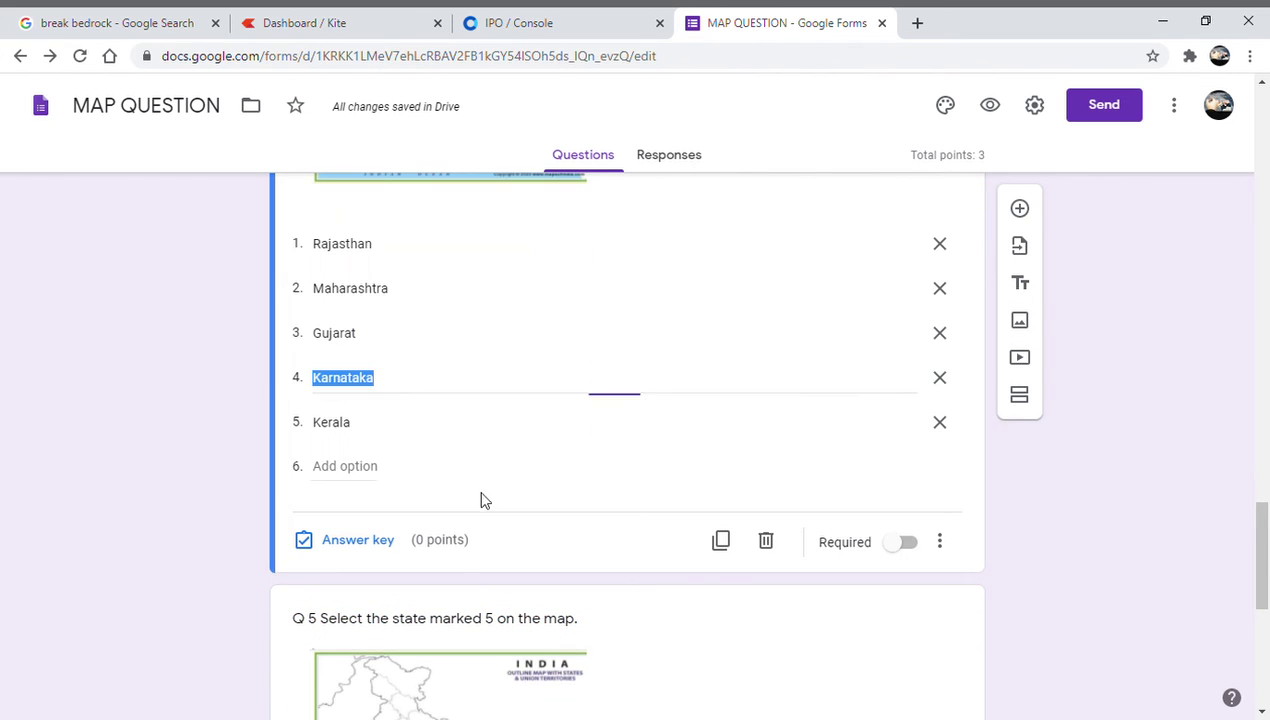
left_click(358, 540)
scroll(460, 540, "down", 4)
left_click(345, 397)
Assign 1 point to question 4 and close its answer key.
scroll(763, 445, "up", 5)
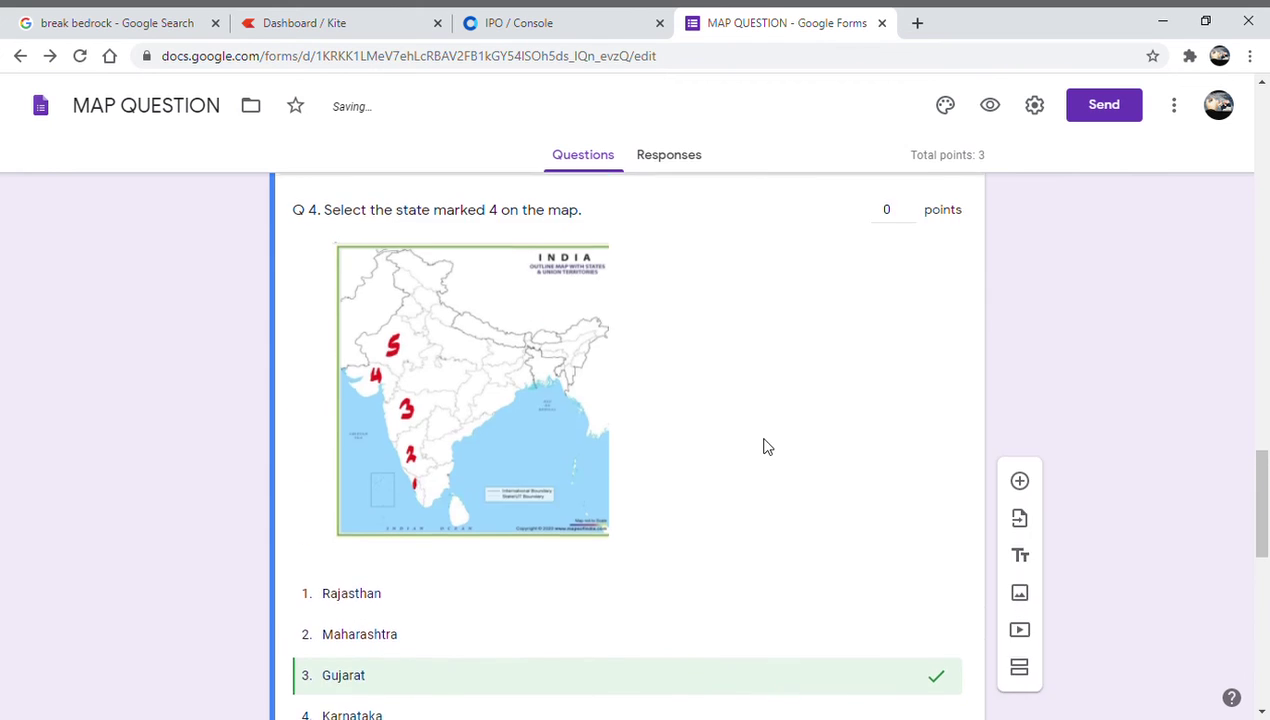
left_click(910, 394)
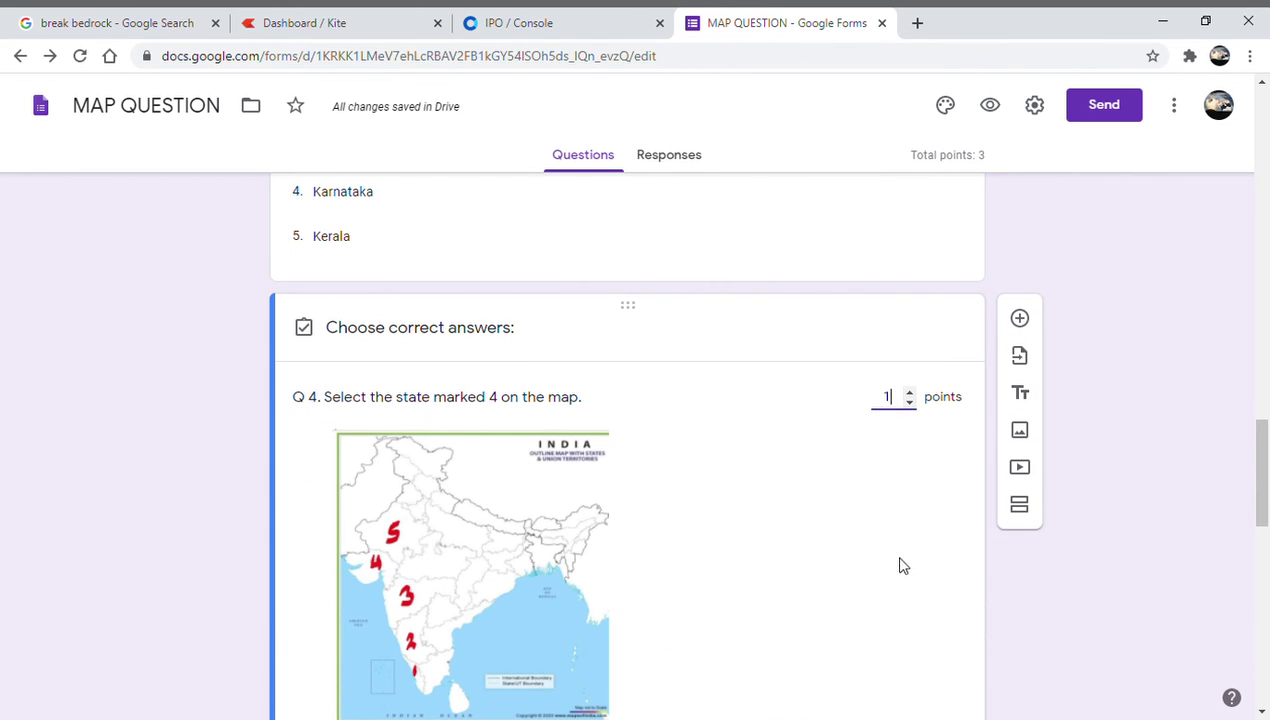
scroll(899, 564, "down", 5)
left_click(924, 487)
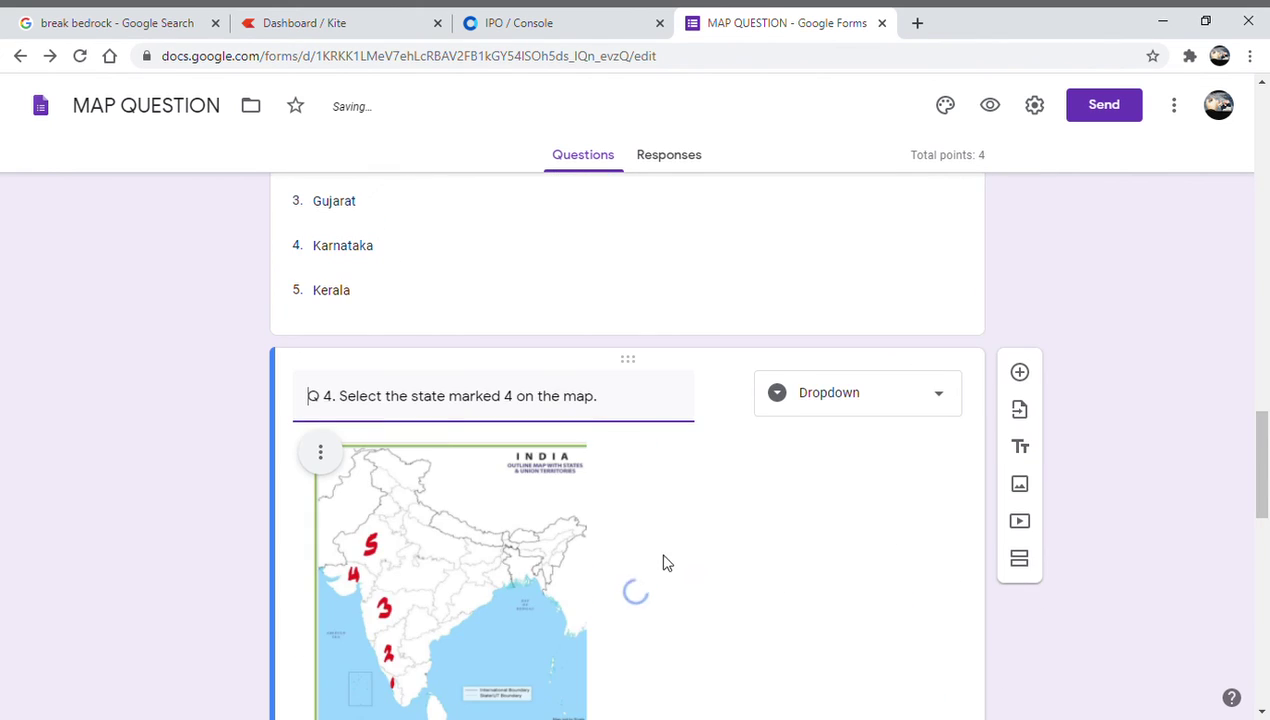
Open the answer key of question 5 and mark Rajasthan as the correct answer.
scroll(663, 561, "down", 5)
scroll(607, 562, "down", 4)
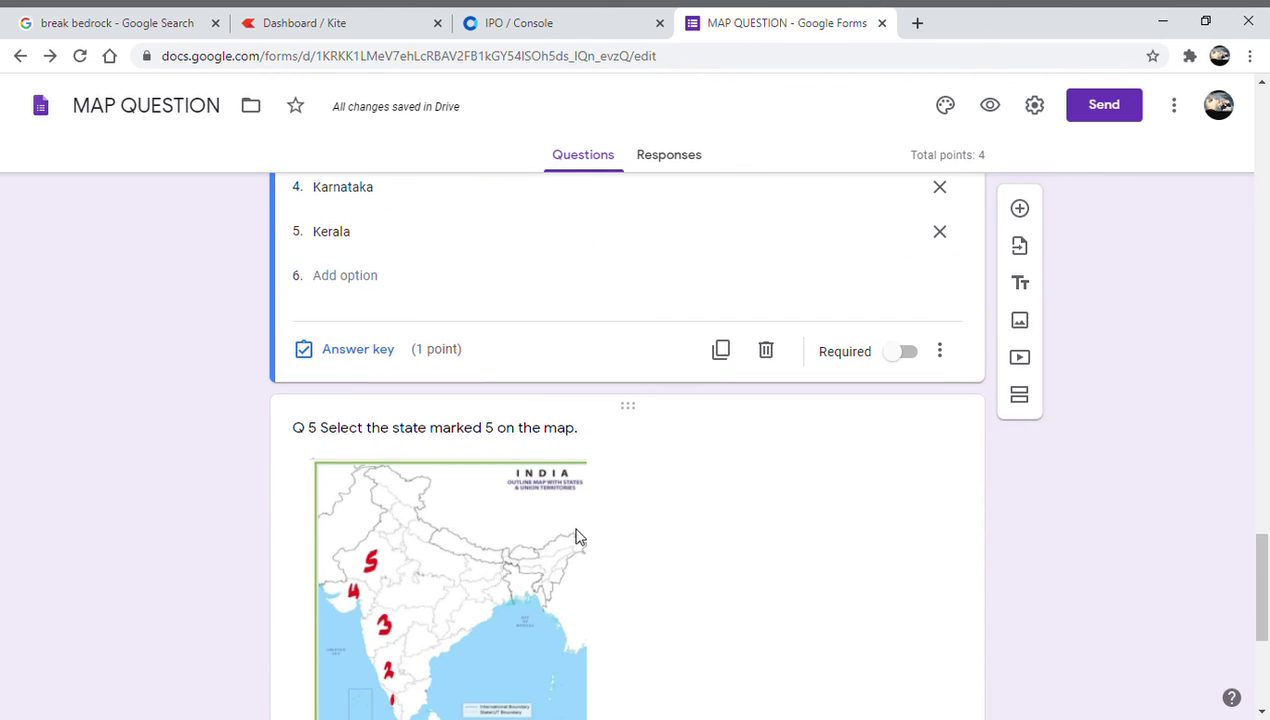
scroll(420, 590, "down", 3)
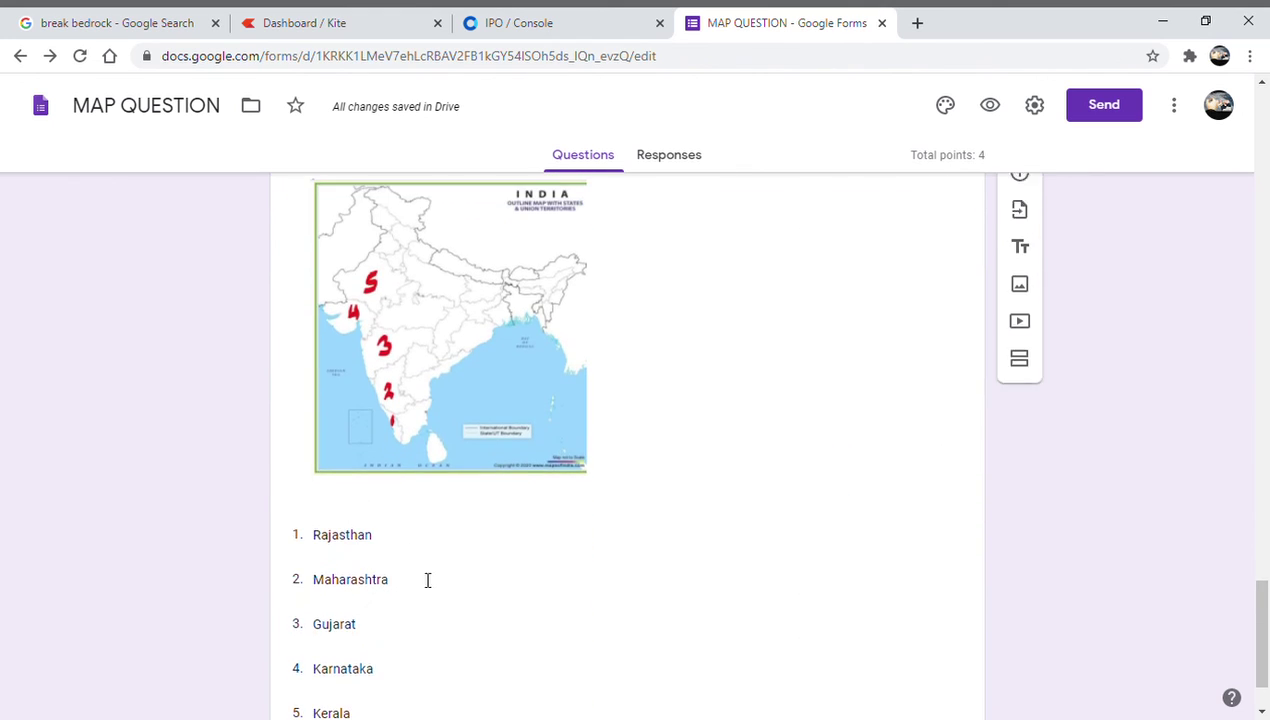
left_click(427, 568)
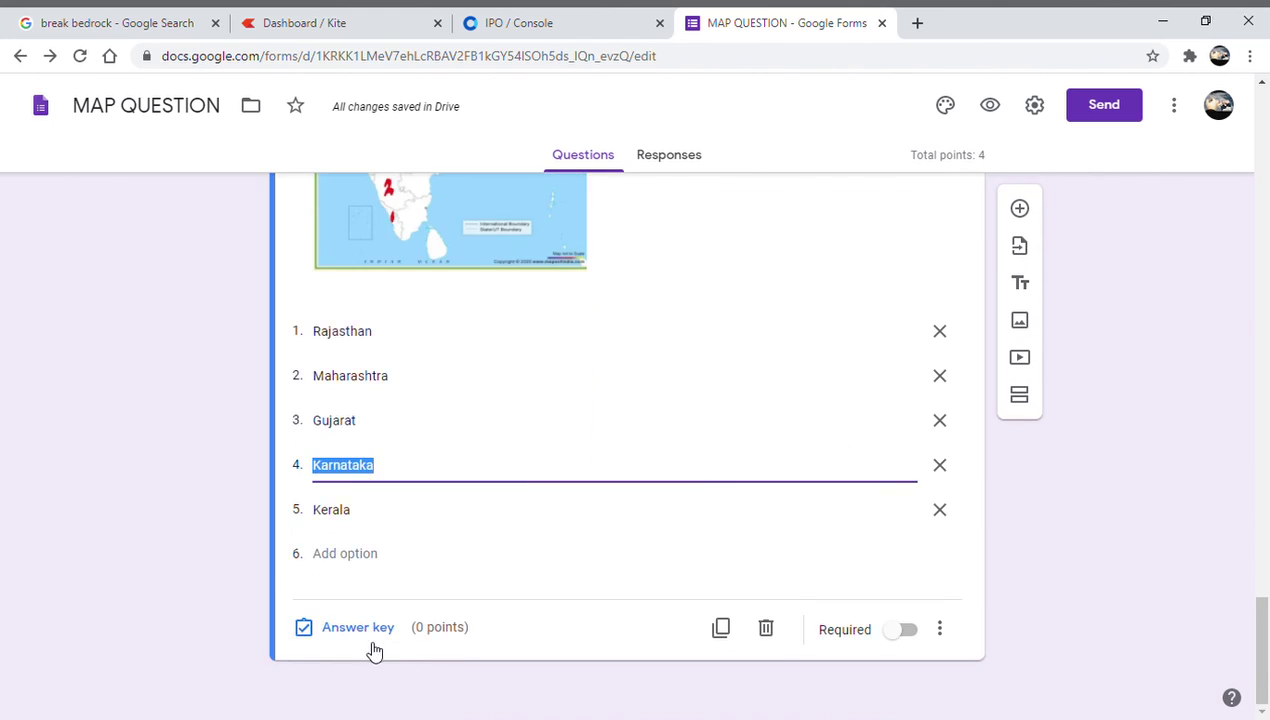
left_click(362, 628)
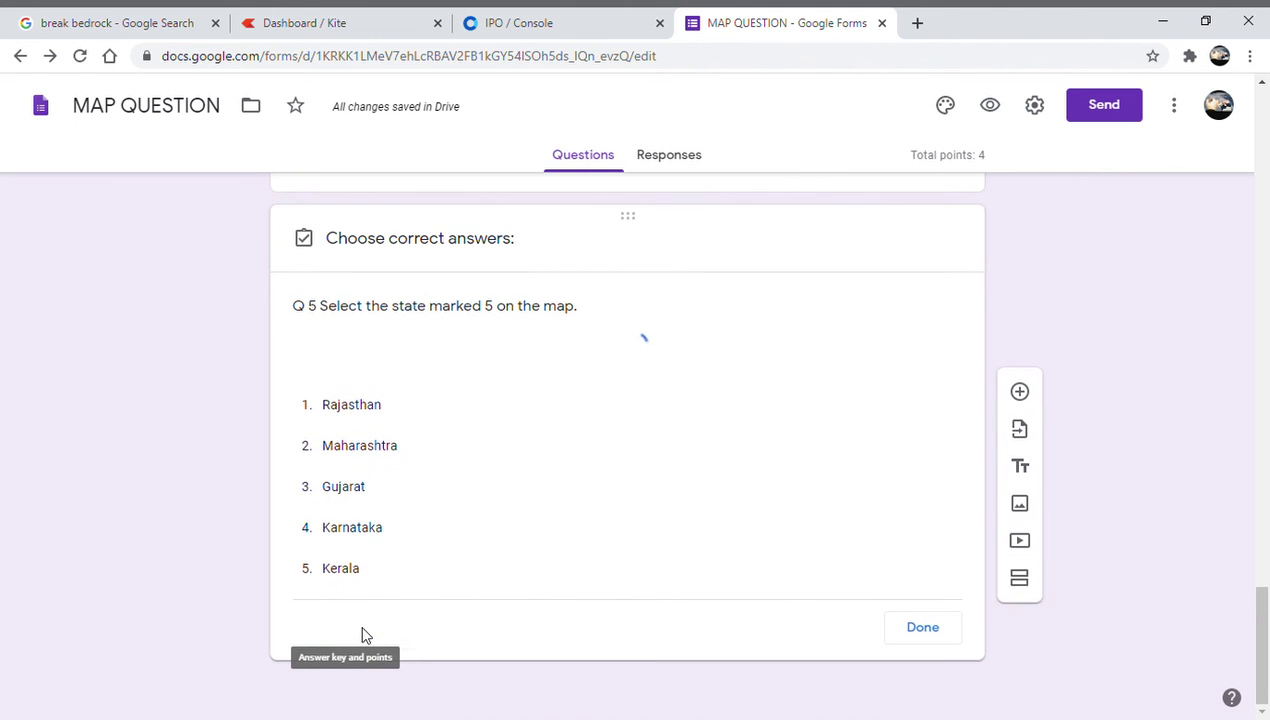
scroll(478, 560, "down", 3)
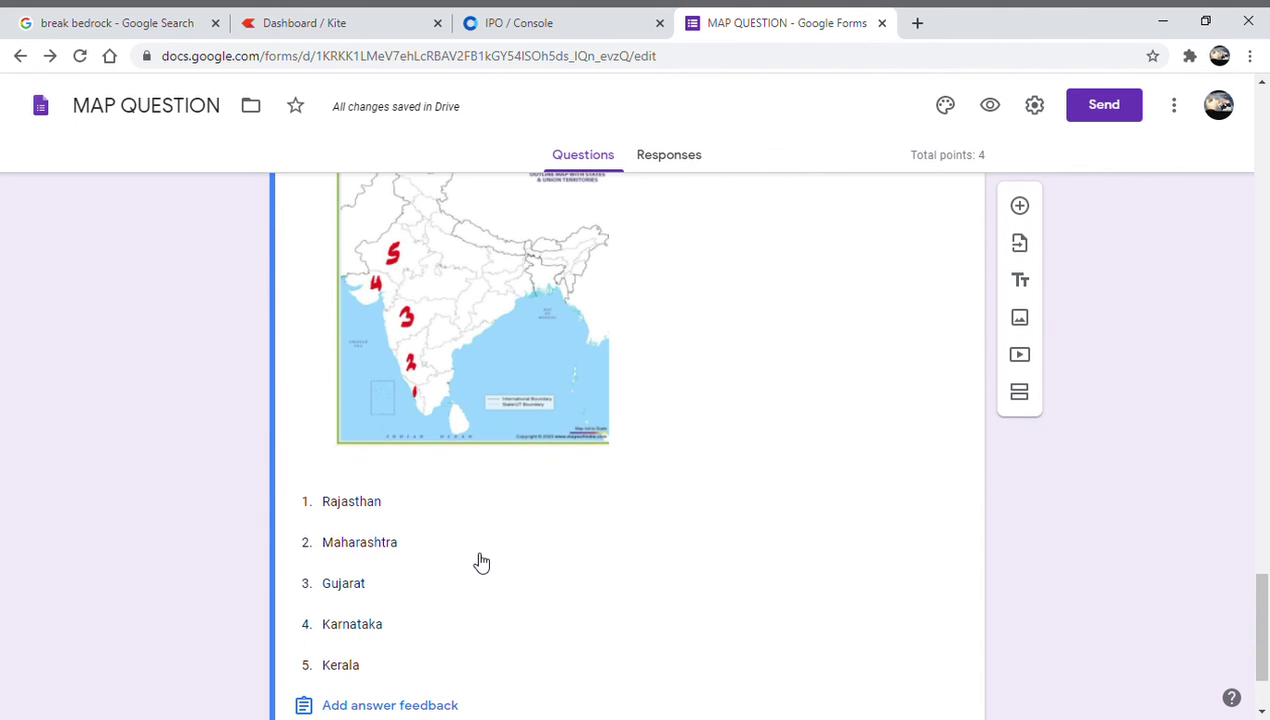
left_click(375, 503)
Give question 5 a value of 1 point and finish its answer key.
scroll(842, 418, "up", 3)
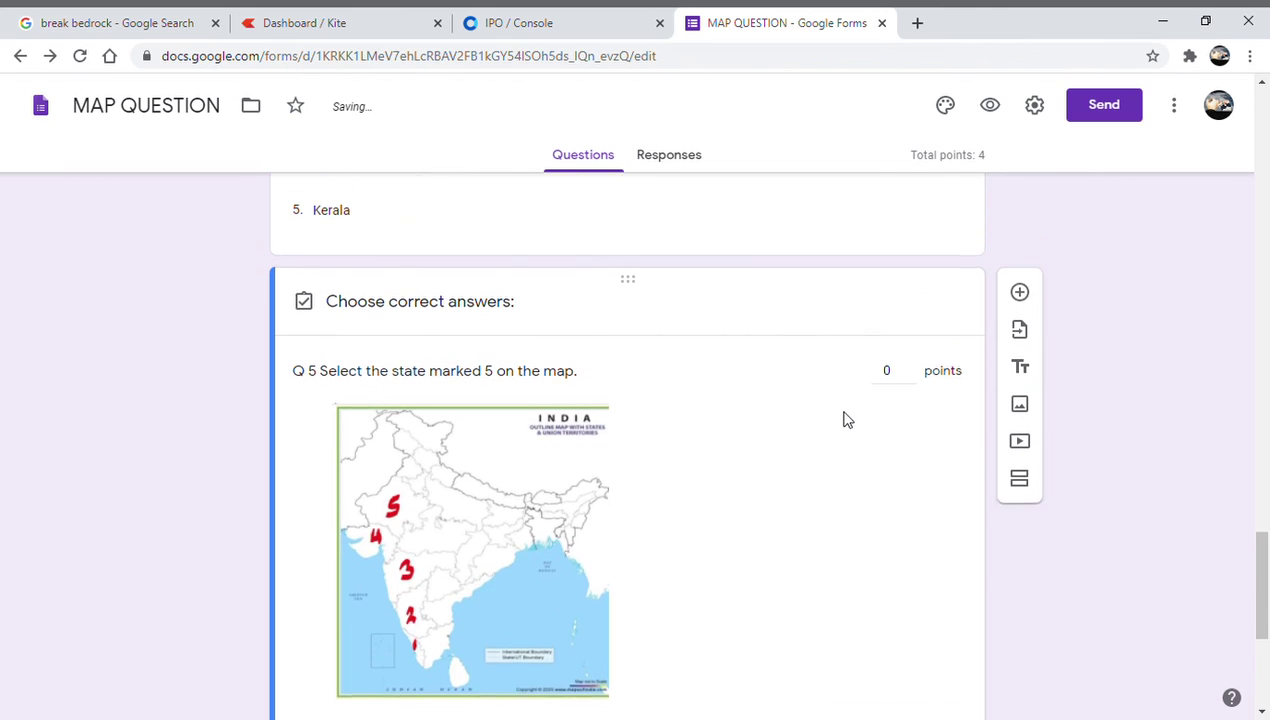
left_click(909, 392)
scroll(884, 600, "down", 5)
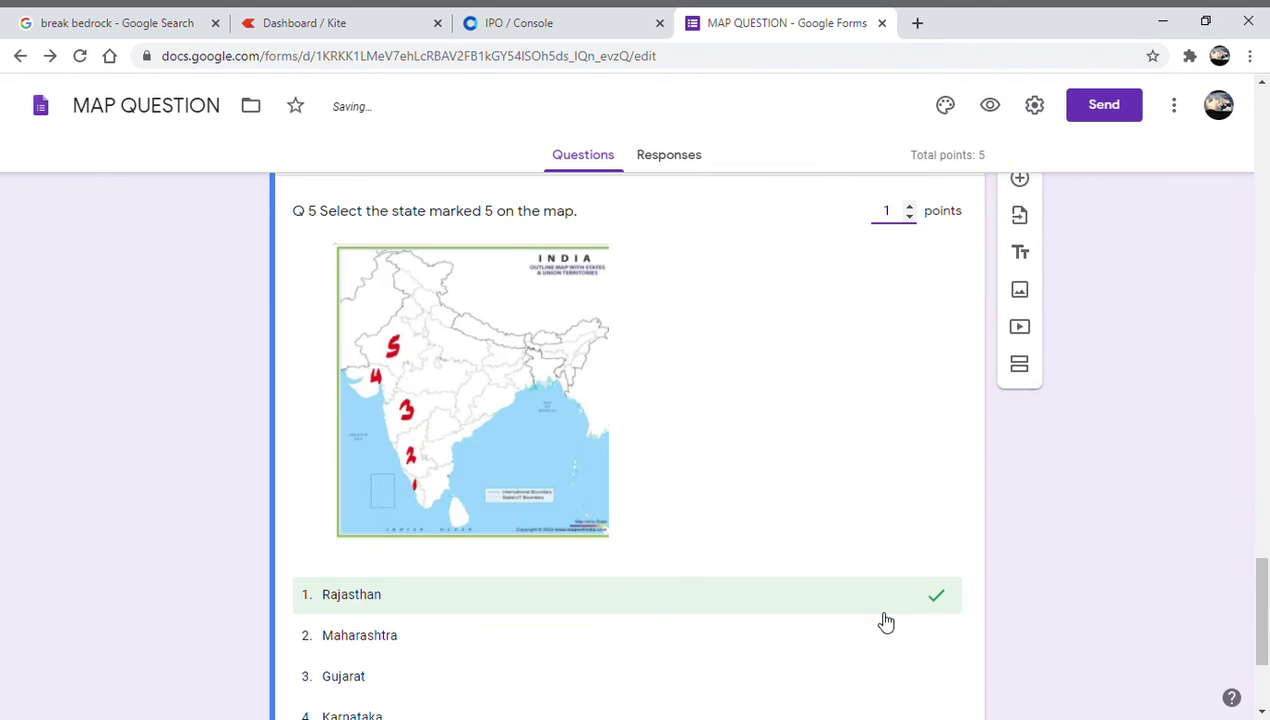
left_click(922, 627)
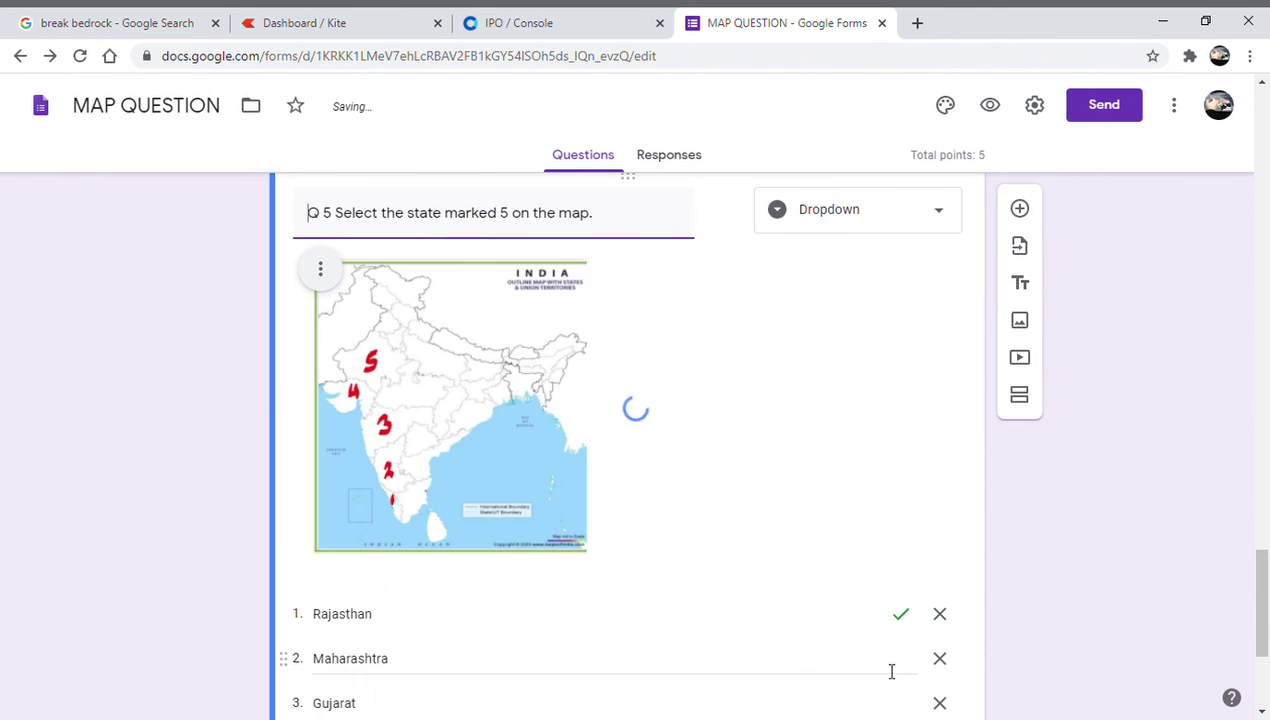
Open the form preview and choose Kerala as the answer to question 1.
scroll(720, 564, "down", 4)
scroll(738, 543, "up", 3)
scroll(738, 543, "down", 2)
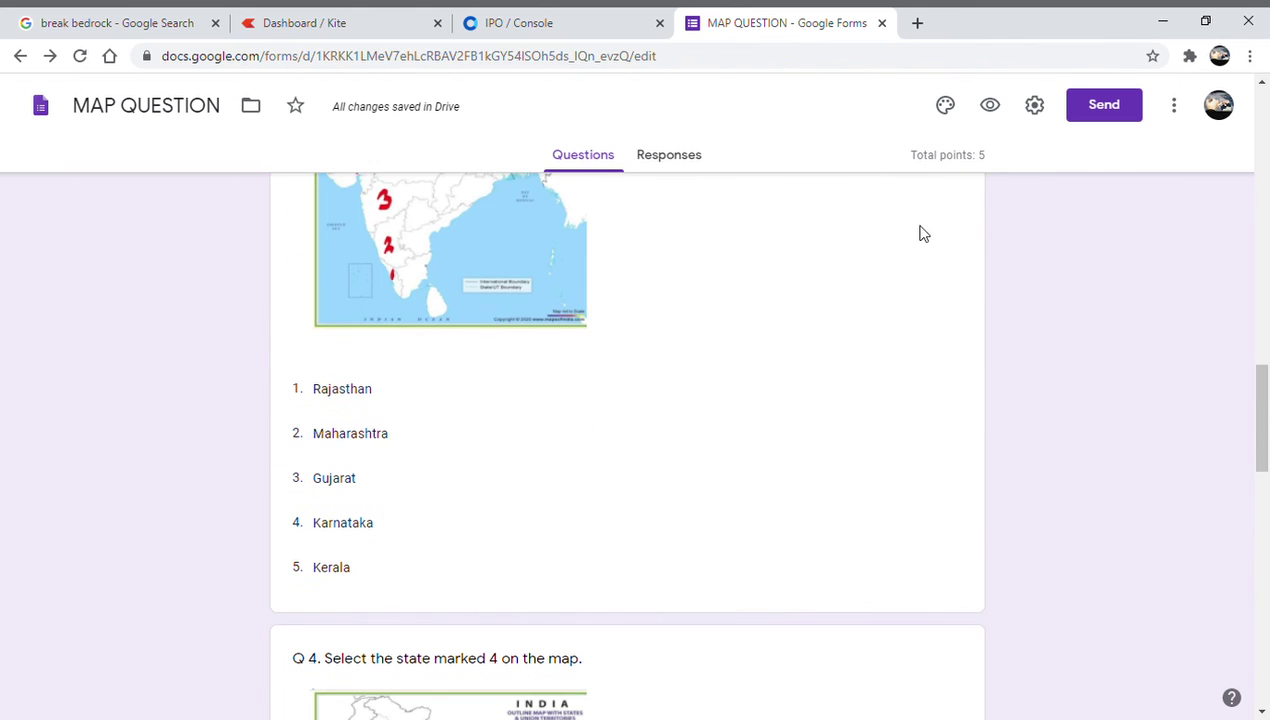
left_click(991, 106)
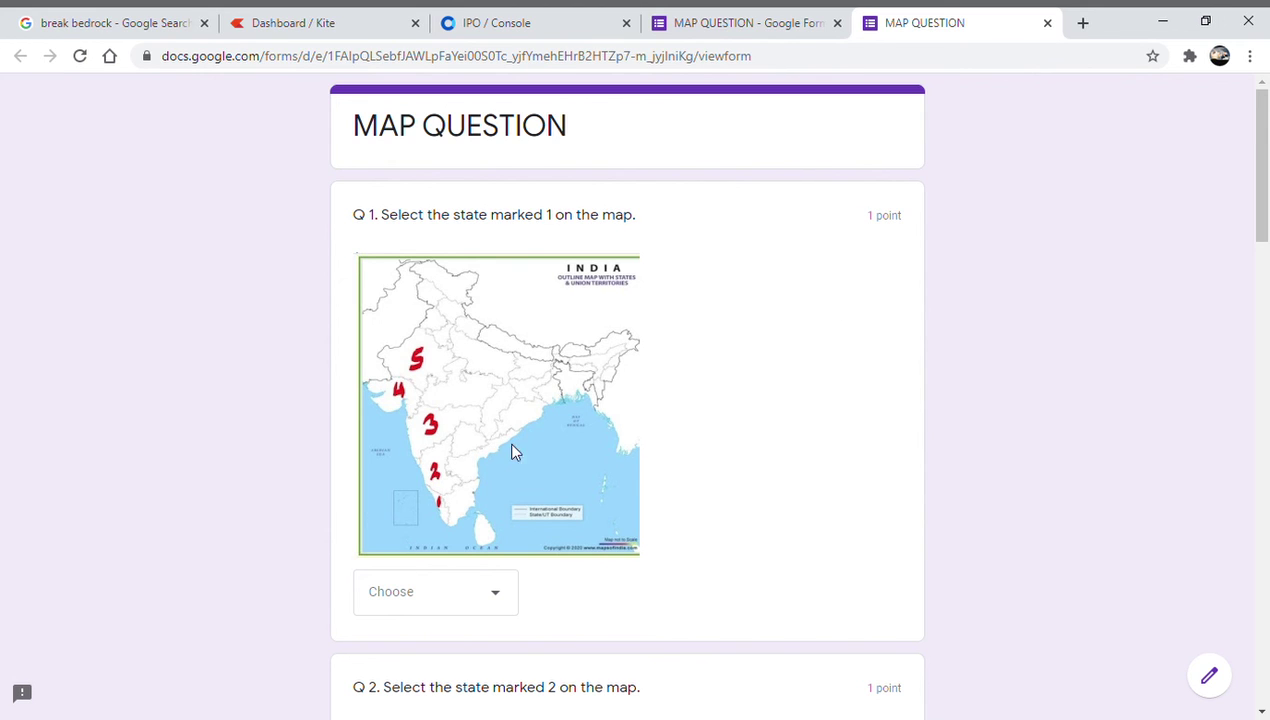
left_click(507, 603)
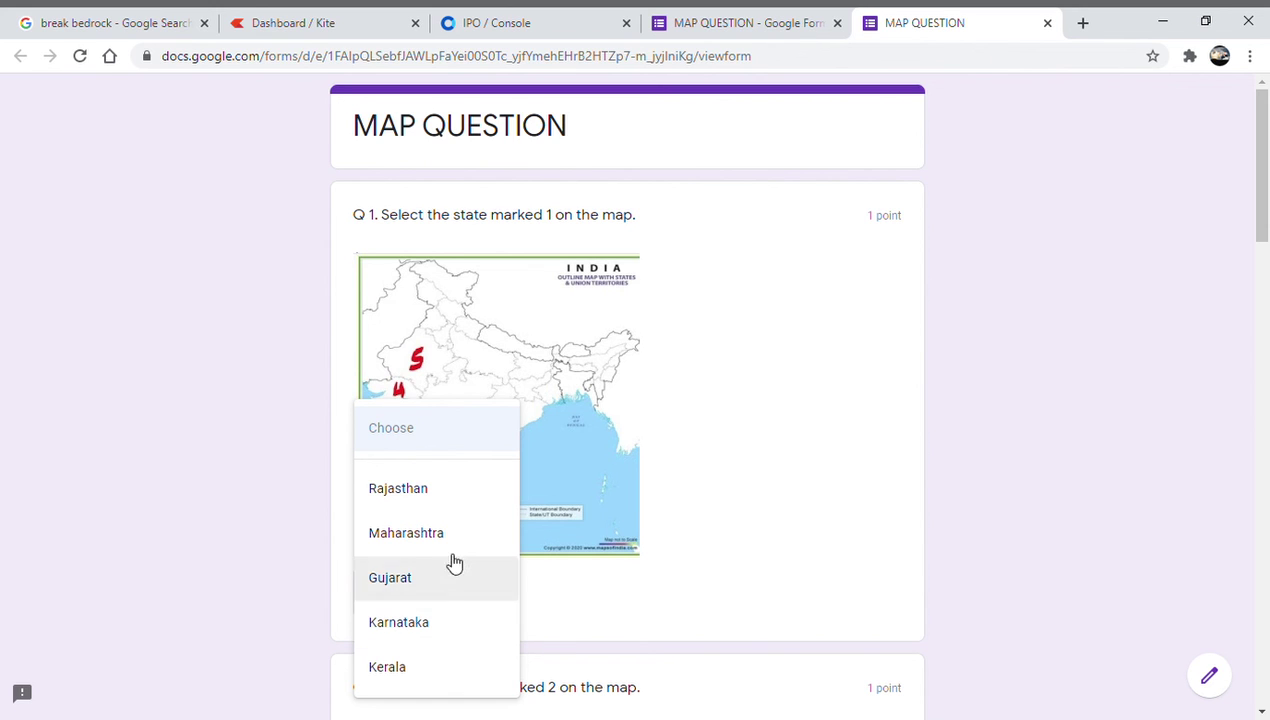
left_click(421, 668)
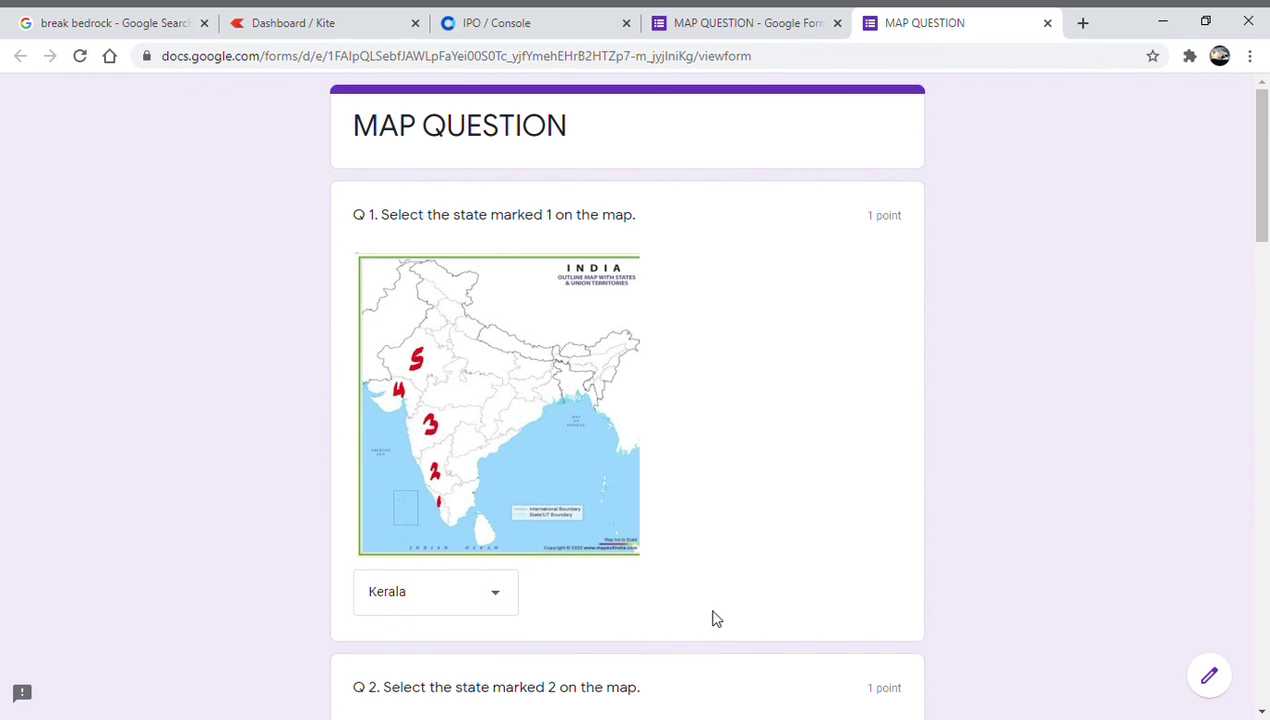
In the preview, answer question 2 with Karnataka and question 3 with Maharashtra.
scroll(714, 612, "down", 4)
scroll(714, 612, "down", 3)
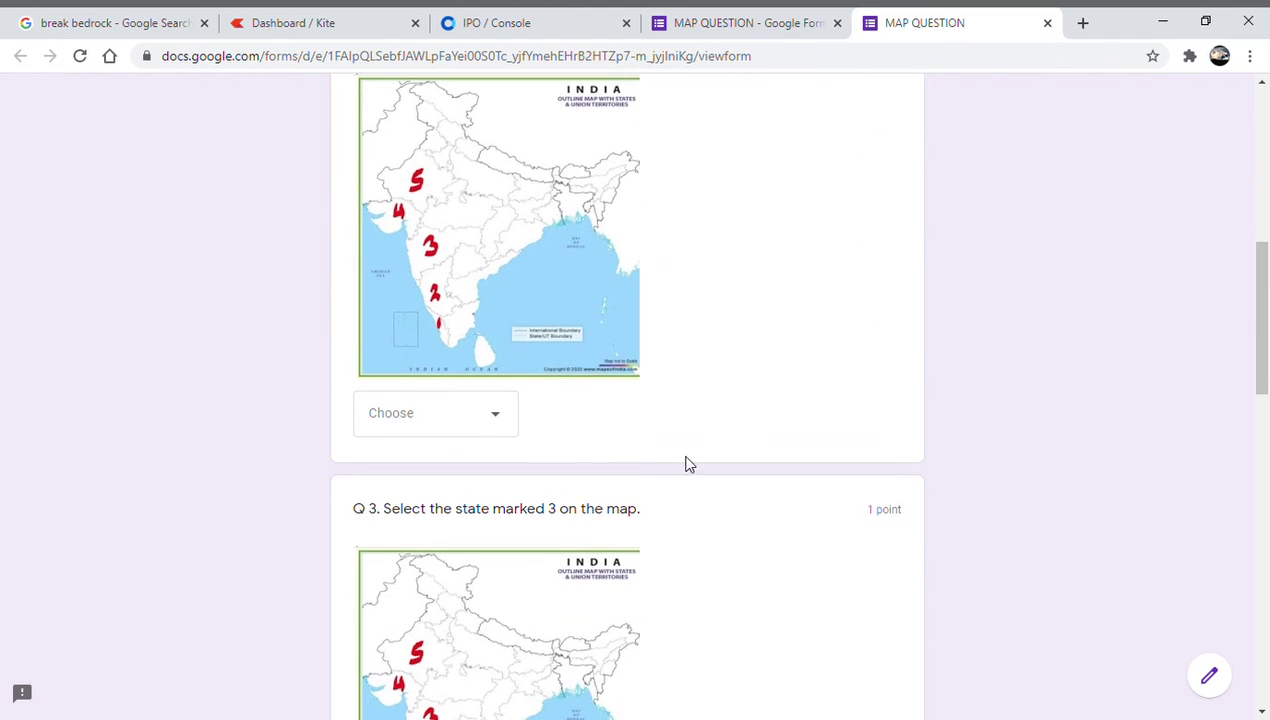
left_click(503, 427)
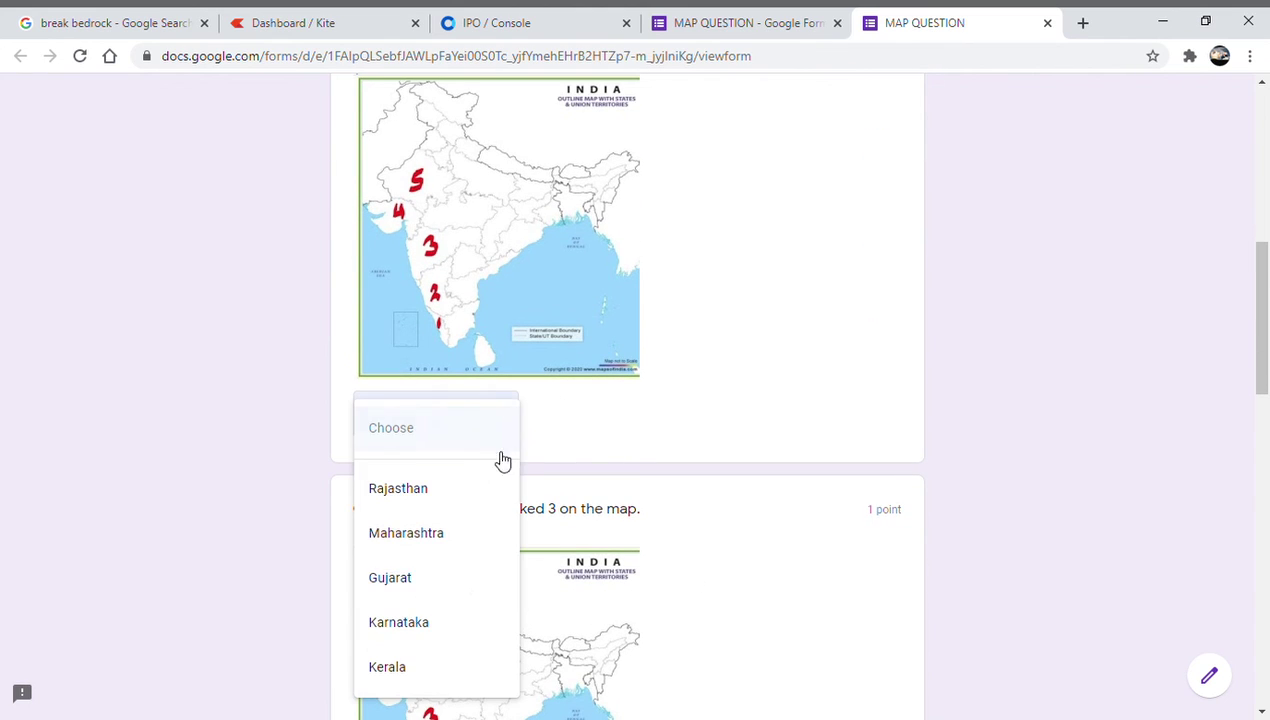
left_click(502, 621)
scroll(699, 576, "down", 5)
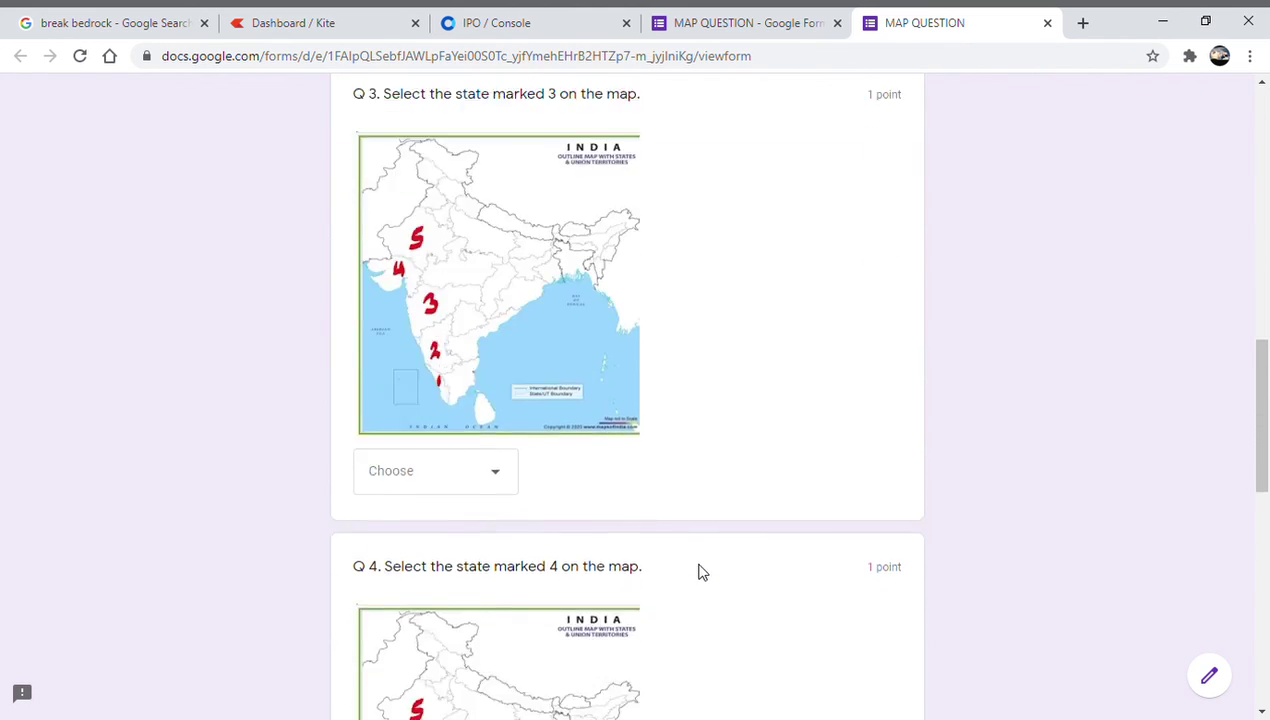
left_click(470, 332)
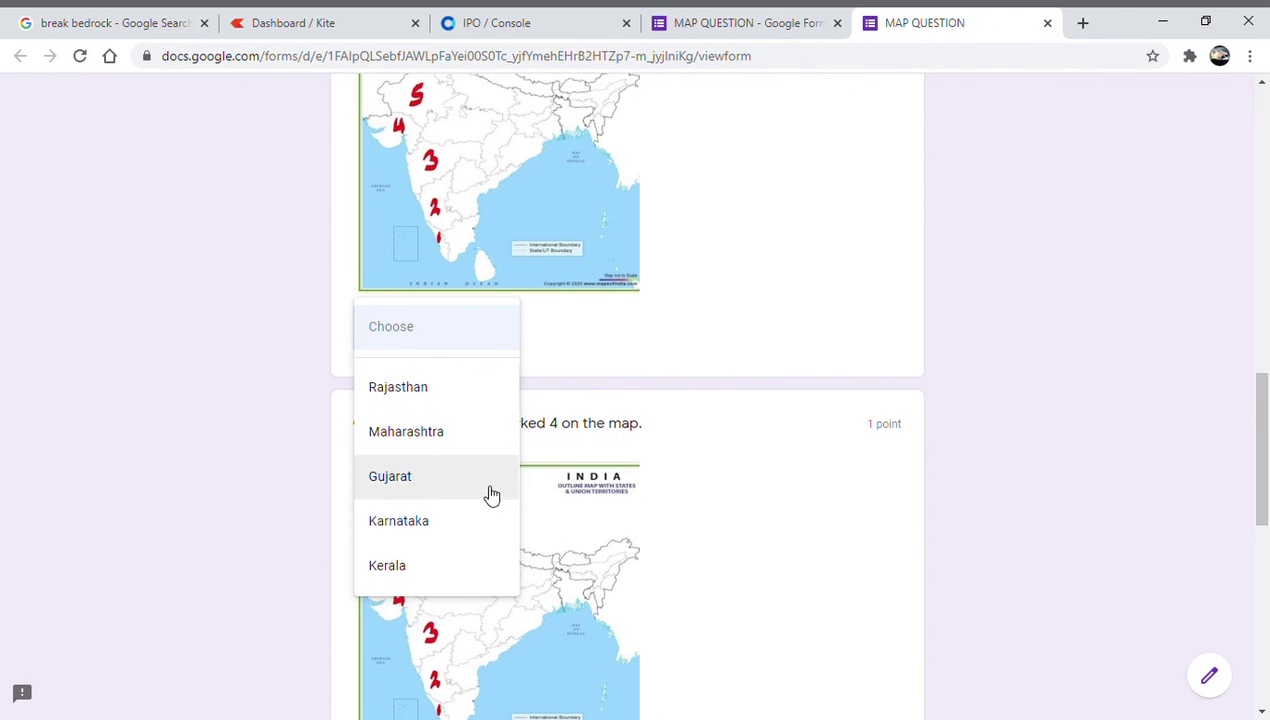
left_click(468, 437)
Answer question 4 with Gujarat and question 5 with Rajasthan, and submit the test response.
scroll(638, 519, "down", 3)
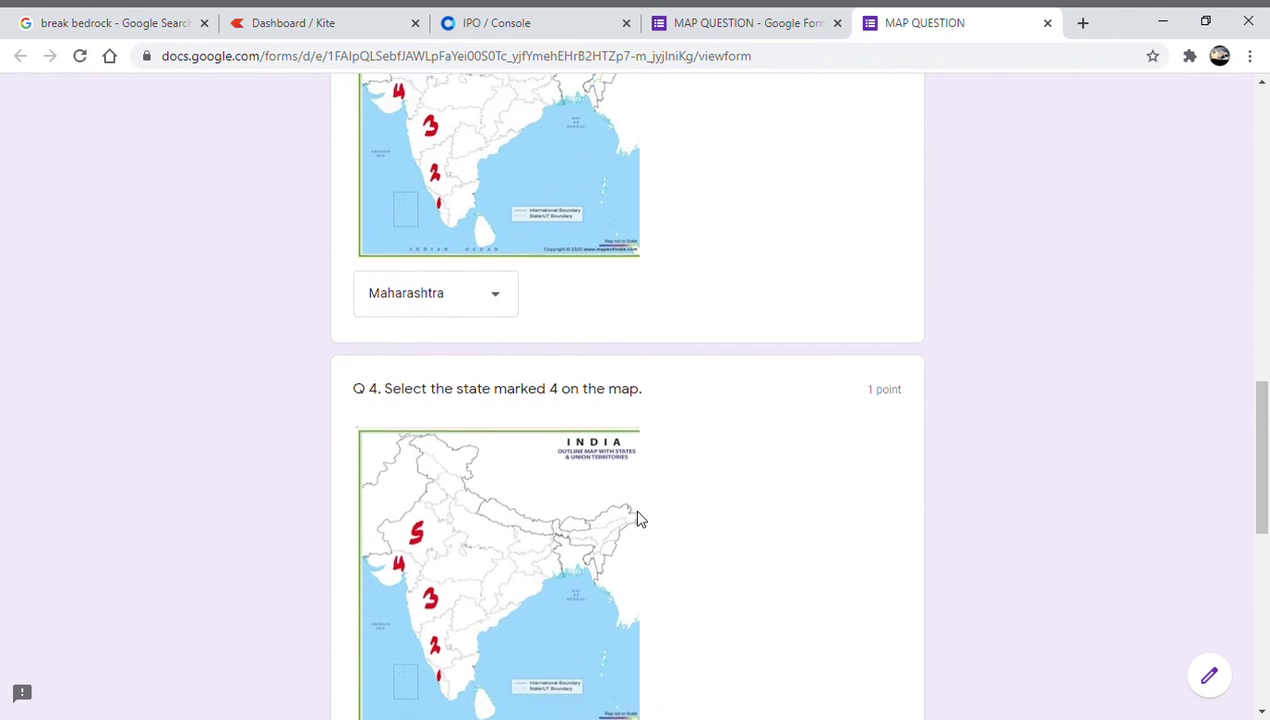
scroll(641, 520, "down", 1)
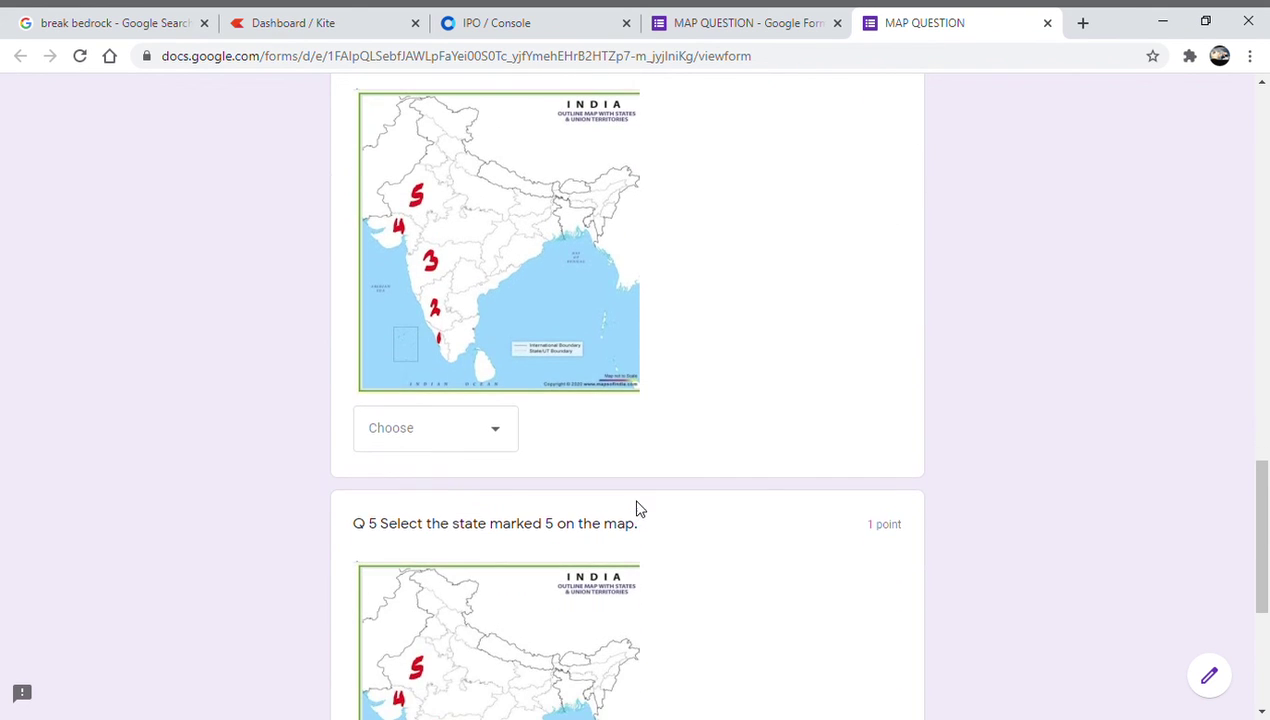
left_click(507, 437)
left_click(428, 590)
scroll(667, 572, "down", 4)
left_click(492, 537)
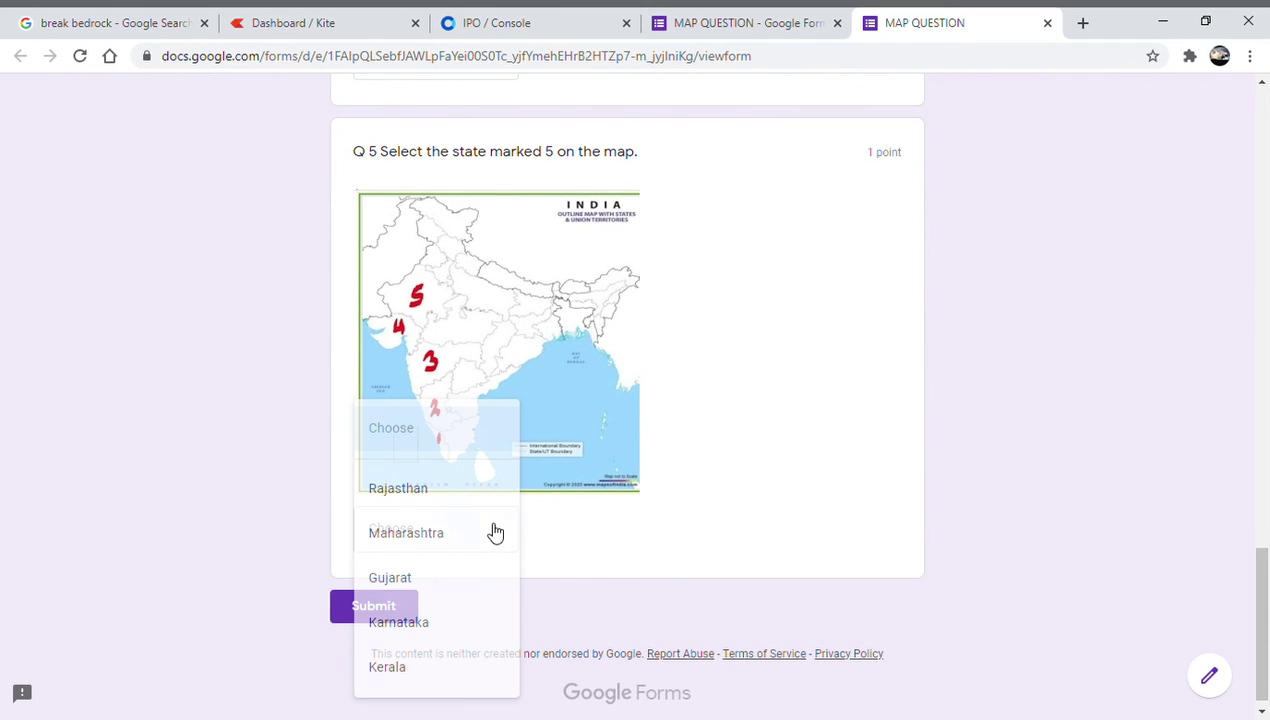
left_click(420, 492)
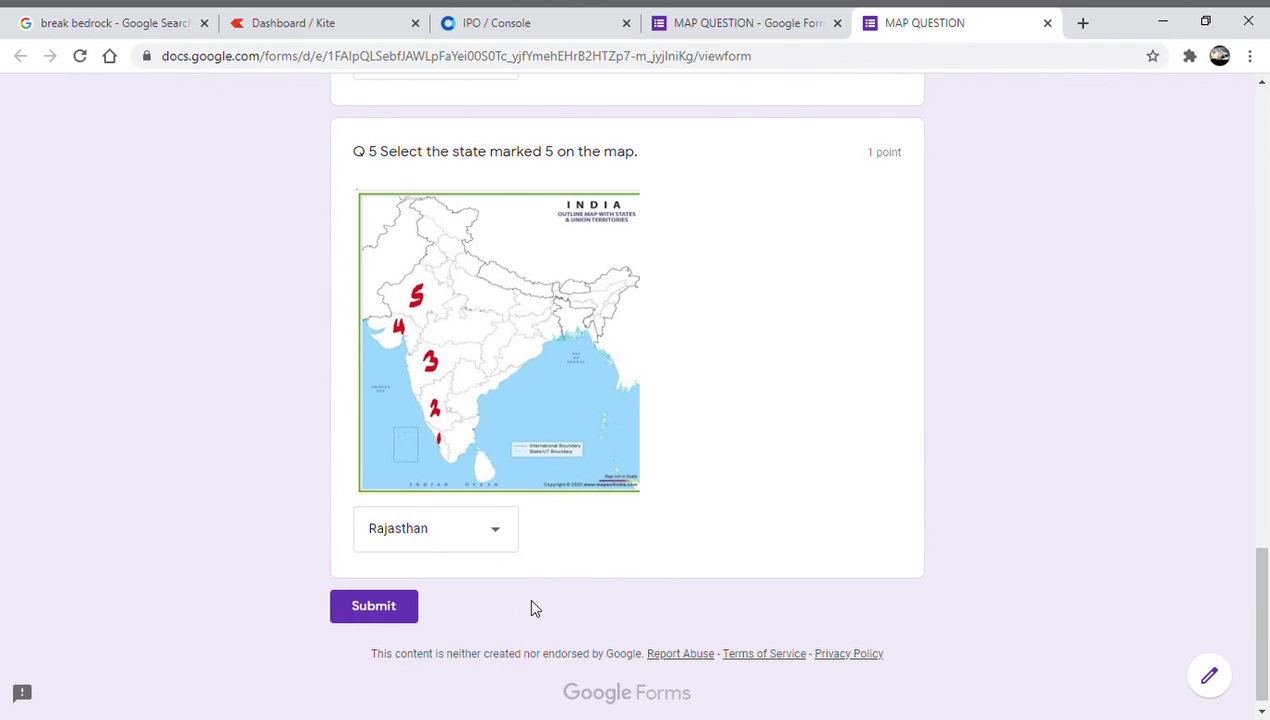
left_click(395, 612)
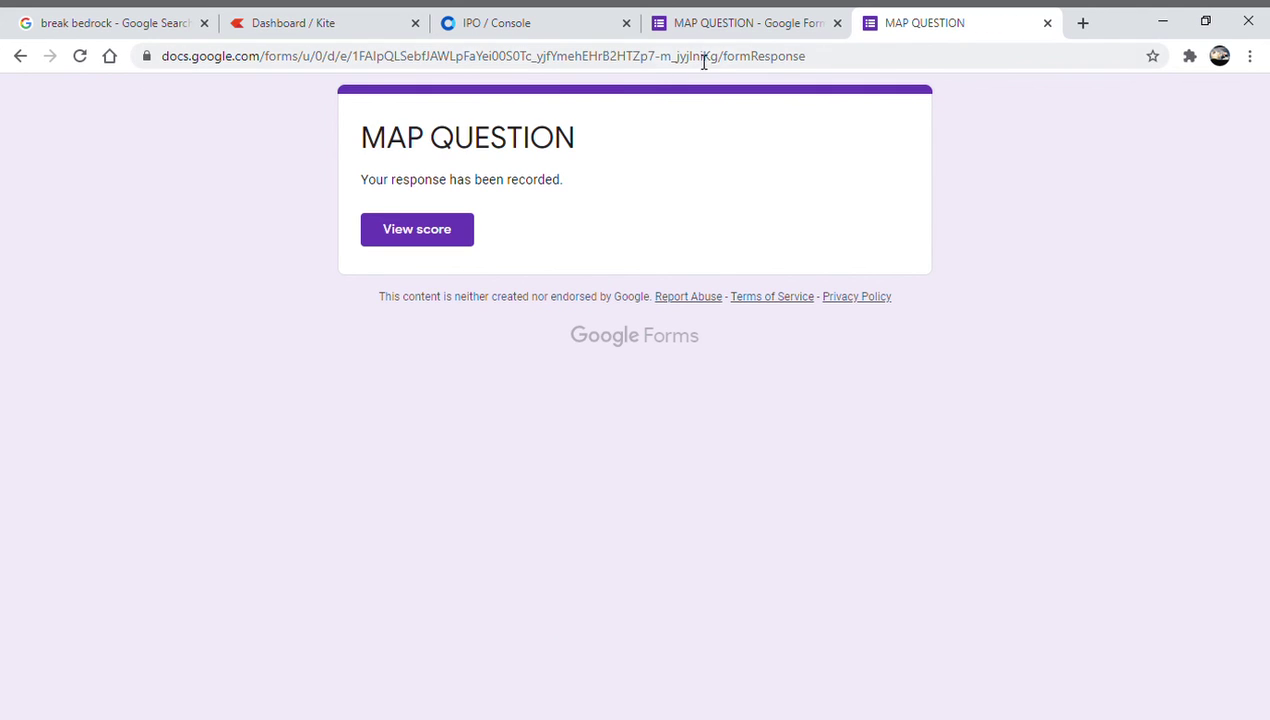
Check the form editor for the new response and view the score of the submitted quiz.
left_click(737, 25)
scroll(633, 417, "up", 15)
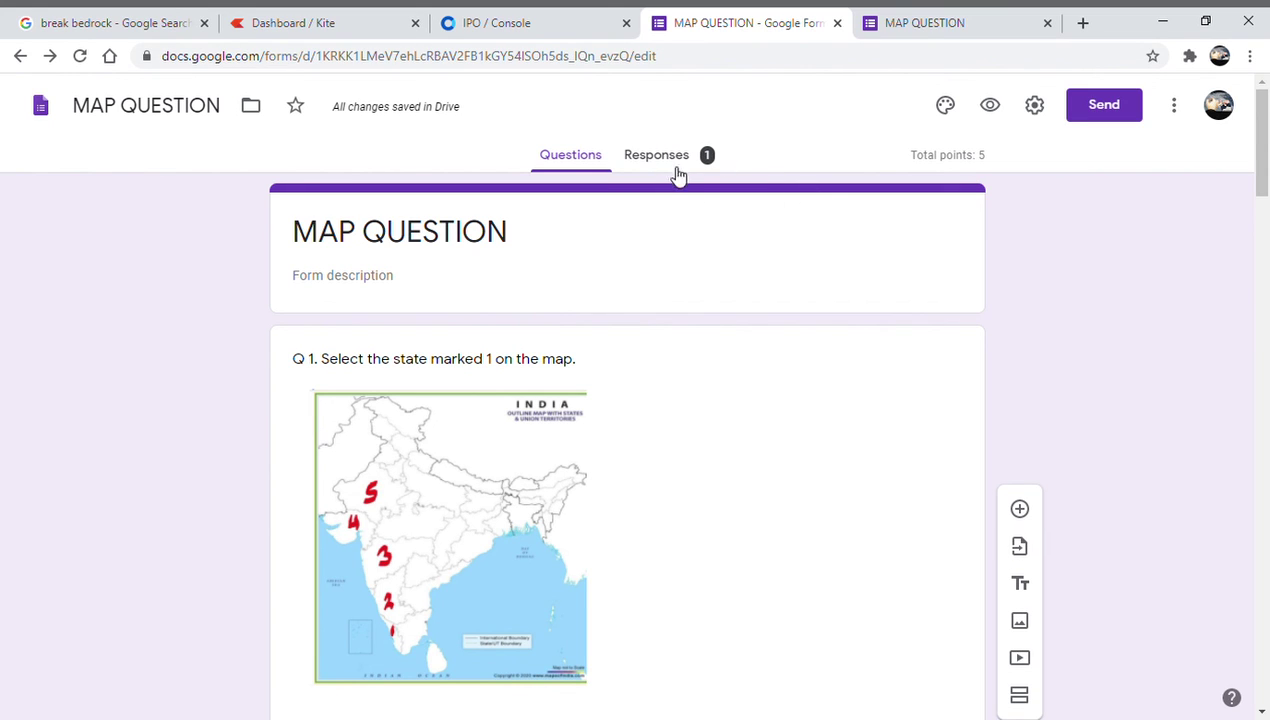
left_click(952, 20)
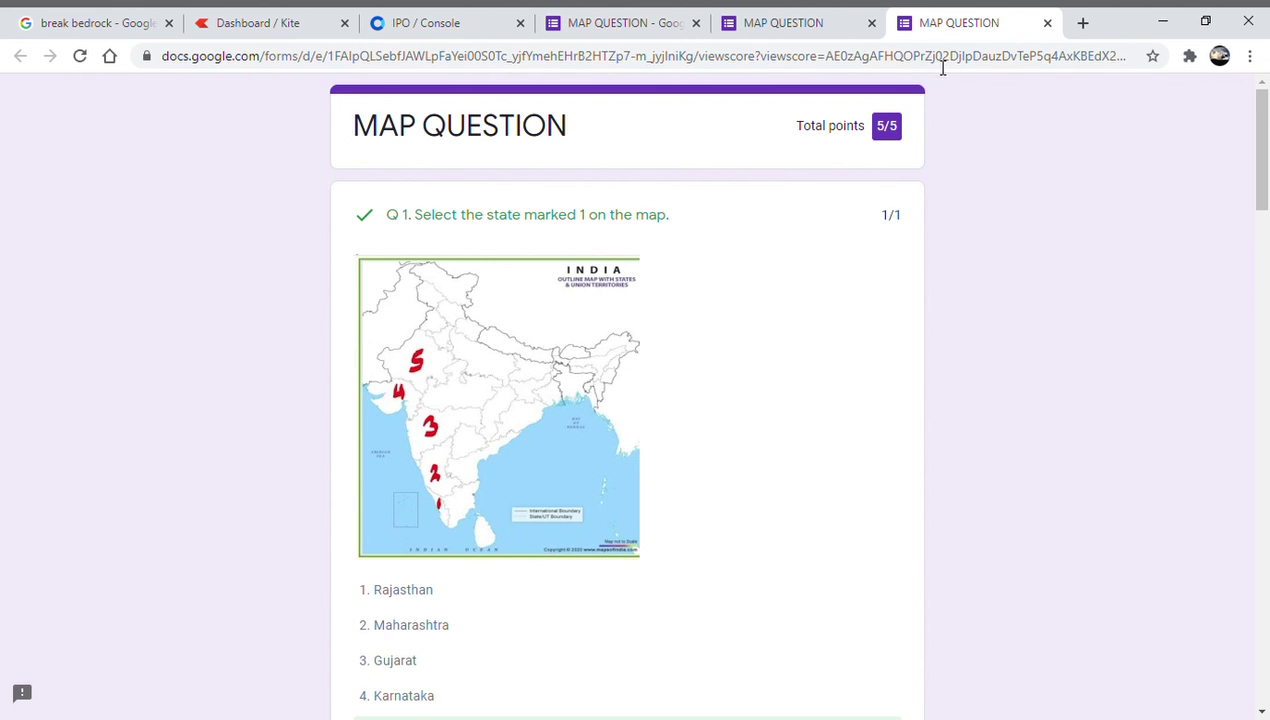
Return to the form editor and look through the finished questions.
left_click(805, 23)
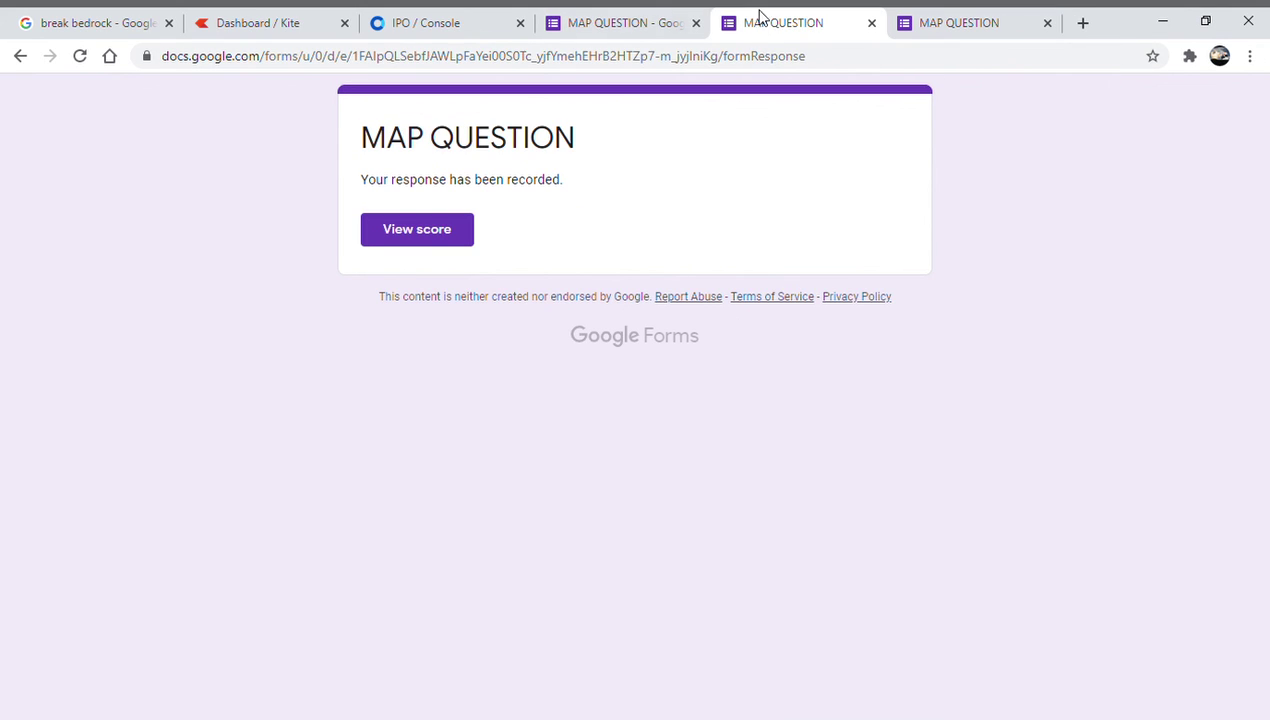
left_click(646, 22)
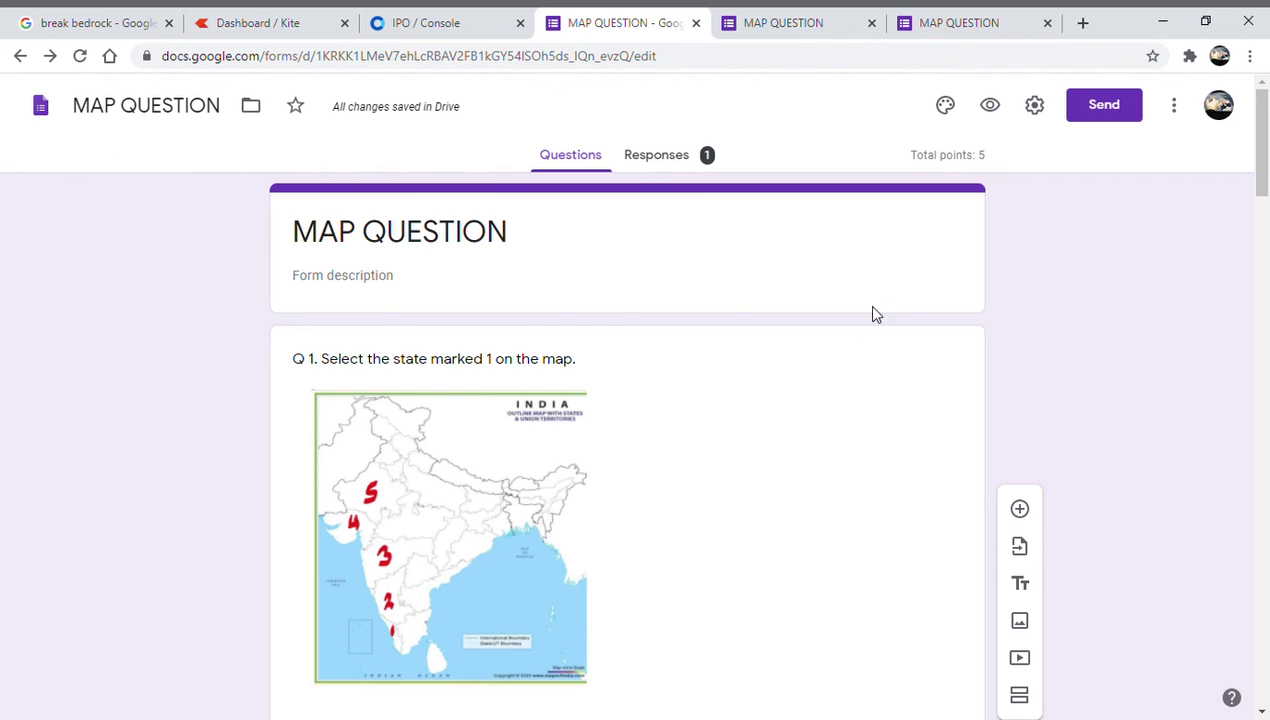
scroll(768, 474, "down", 15)
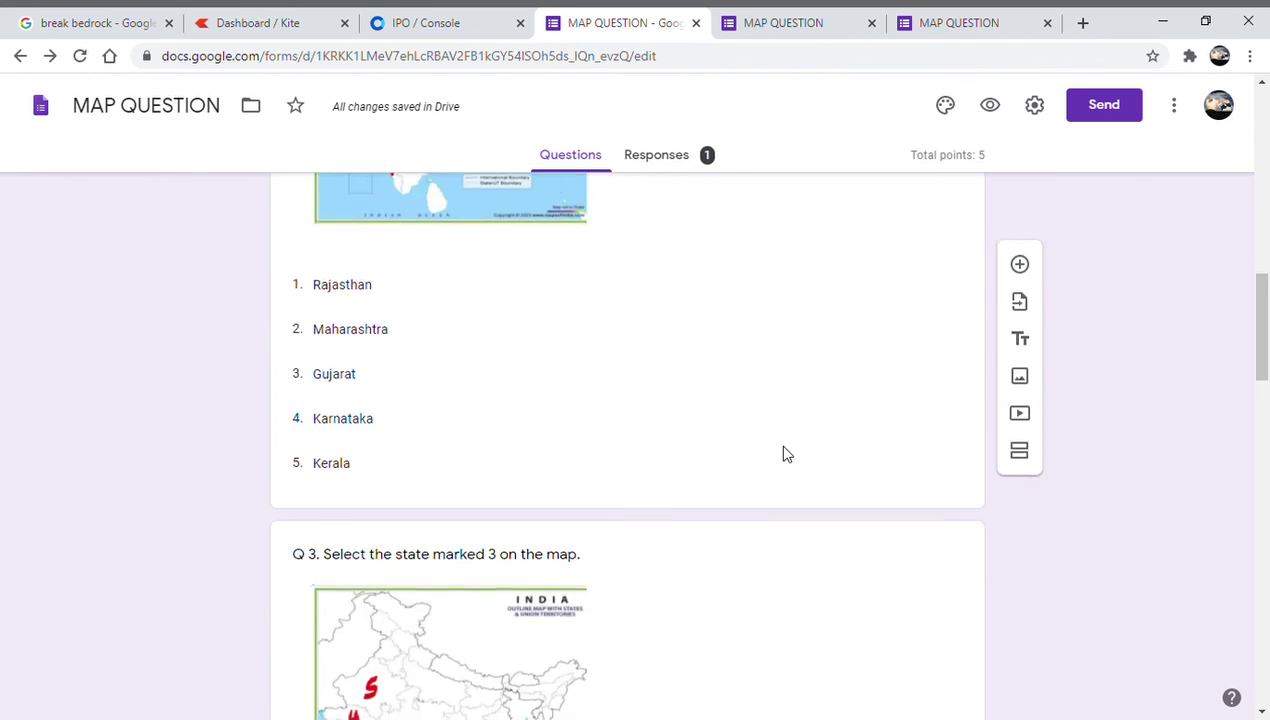
scroll(785, 453, "down", 10)
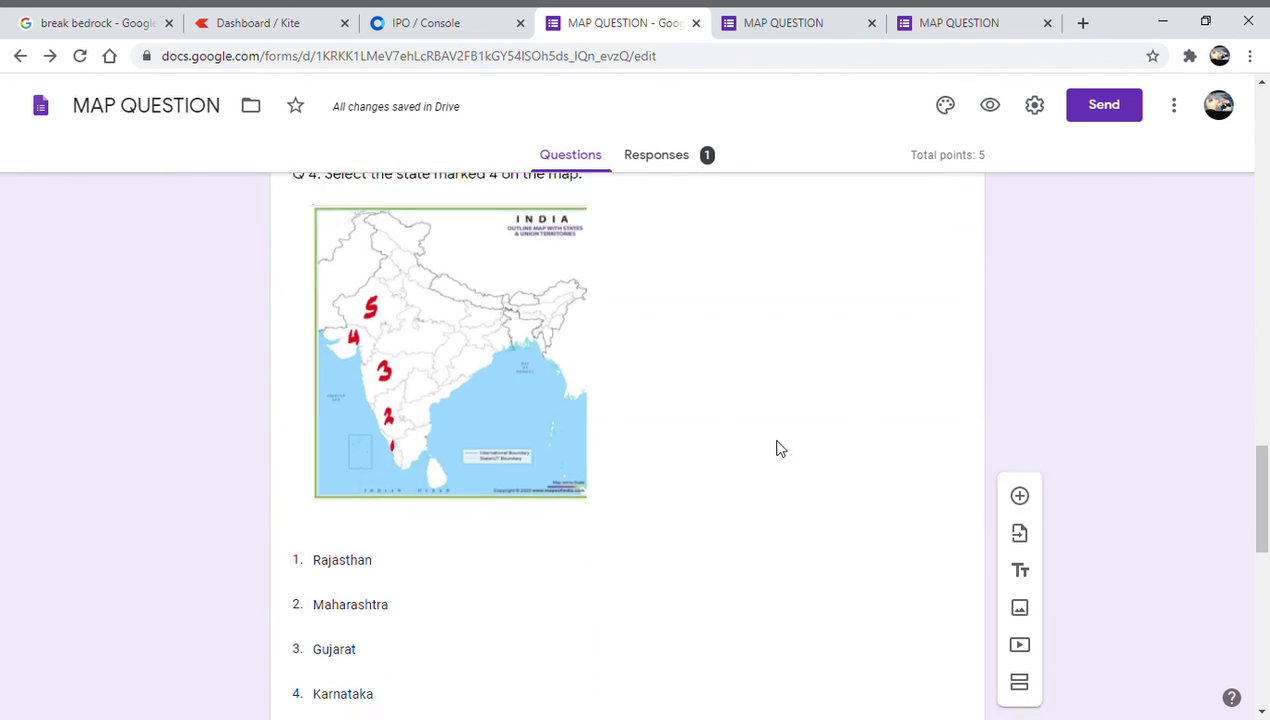